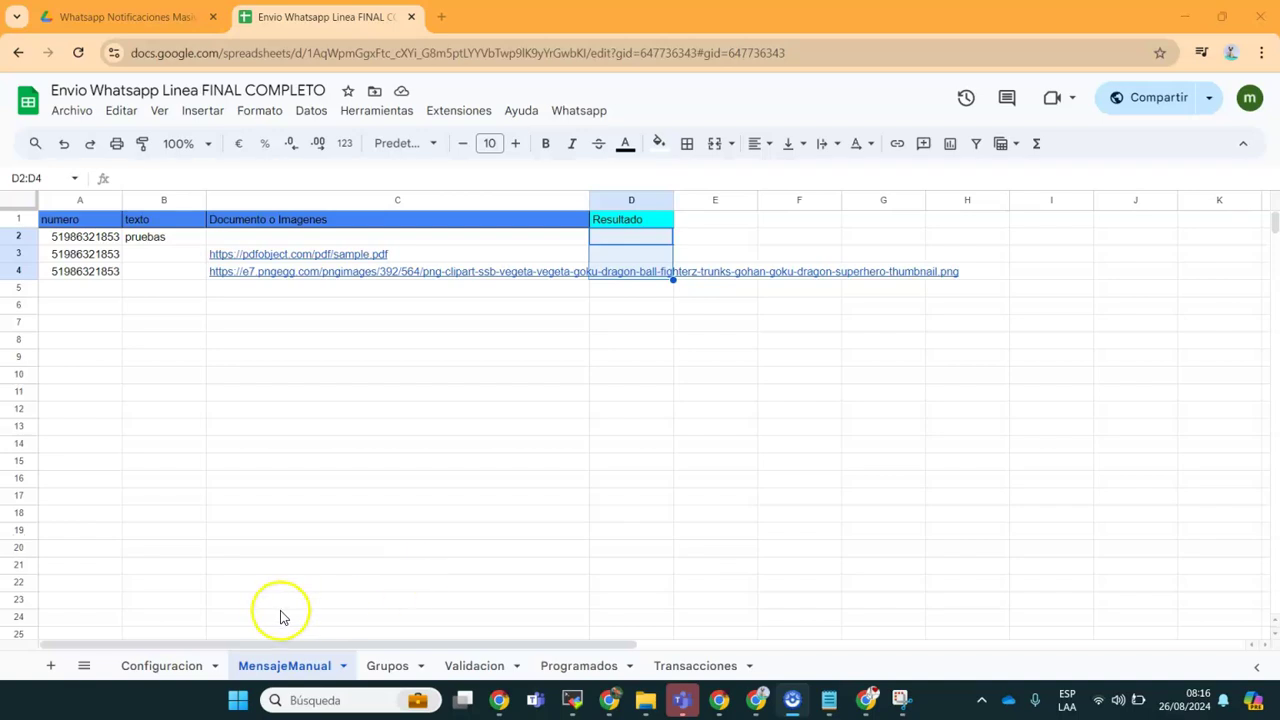
# Step: Confirm the Configuracion sheet shows CONECTADO, then return to MensajeManual without running any command
pyautogui.click(166, 662)
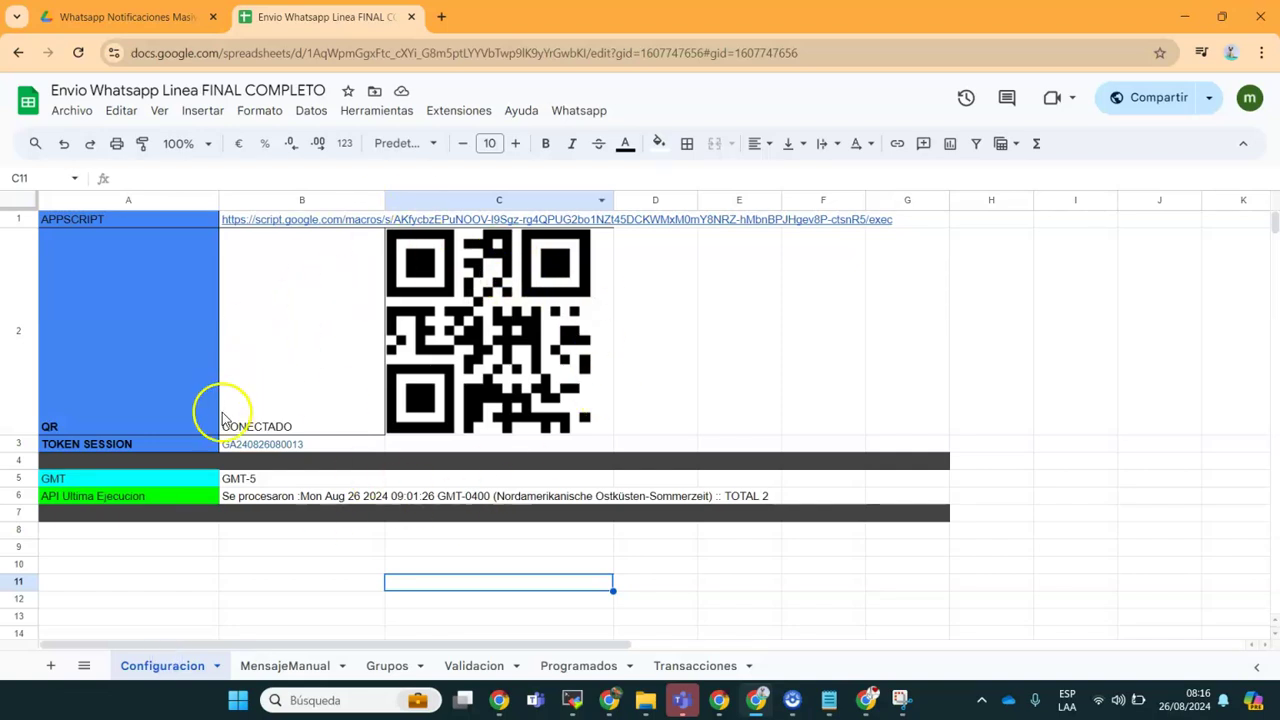
pyautogui.click(275, 665)
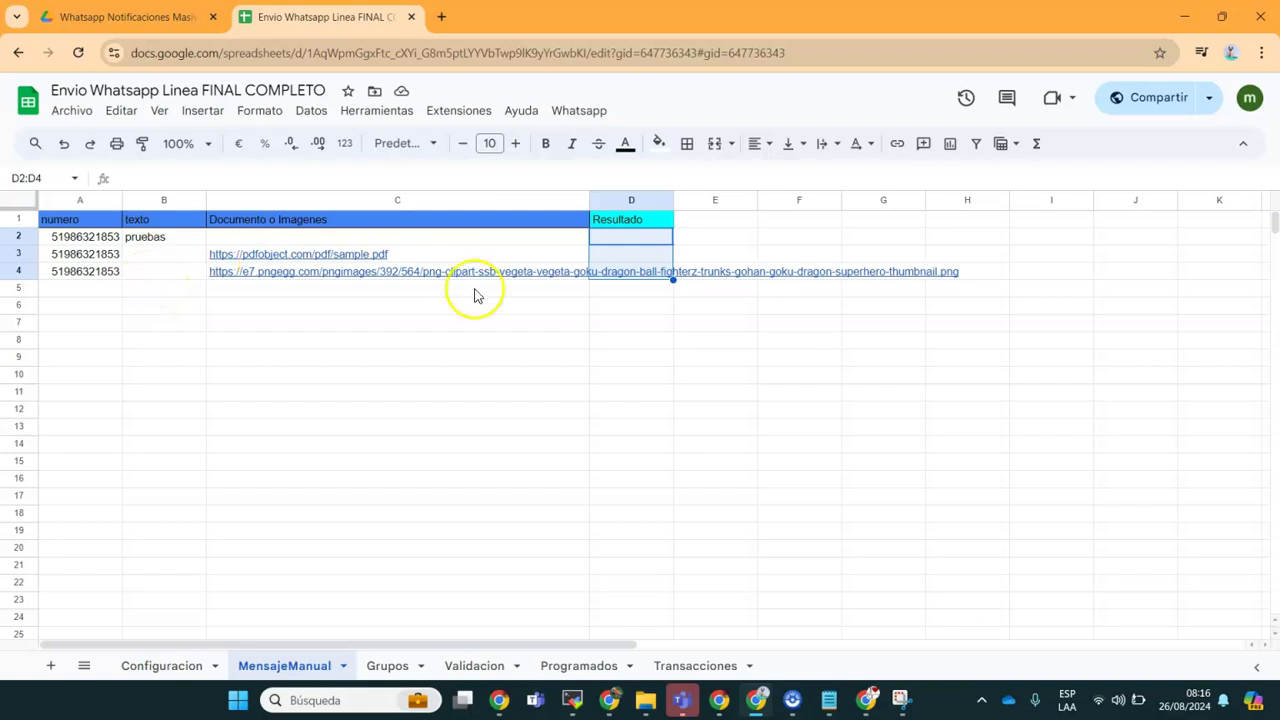
pyautogui.click(572, 111)
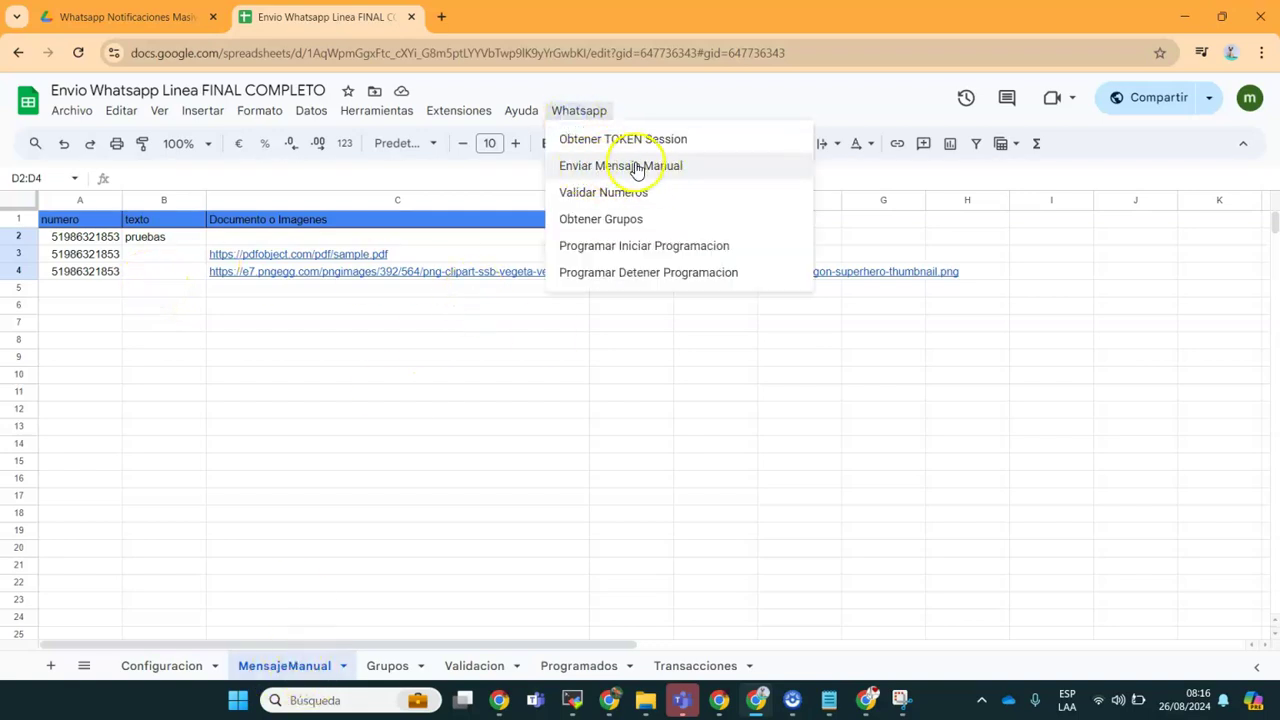
pyautogui.click(348, 408)
# Step: Copy the sample PDF link in C3 of the MensajeManual sheet
pyautogui.click(76, 240)
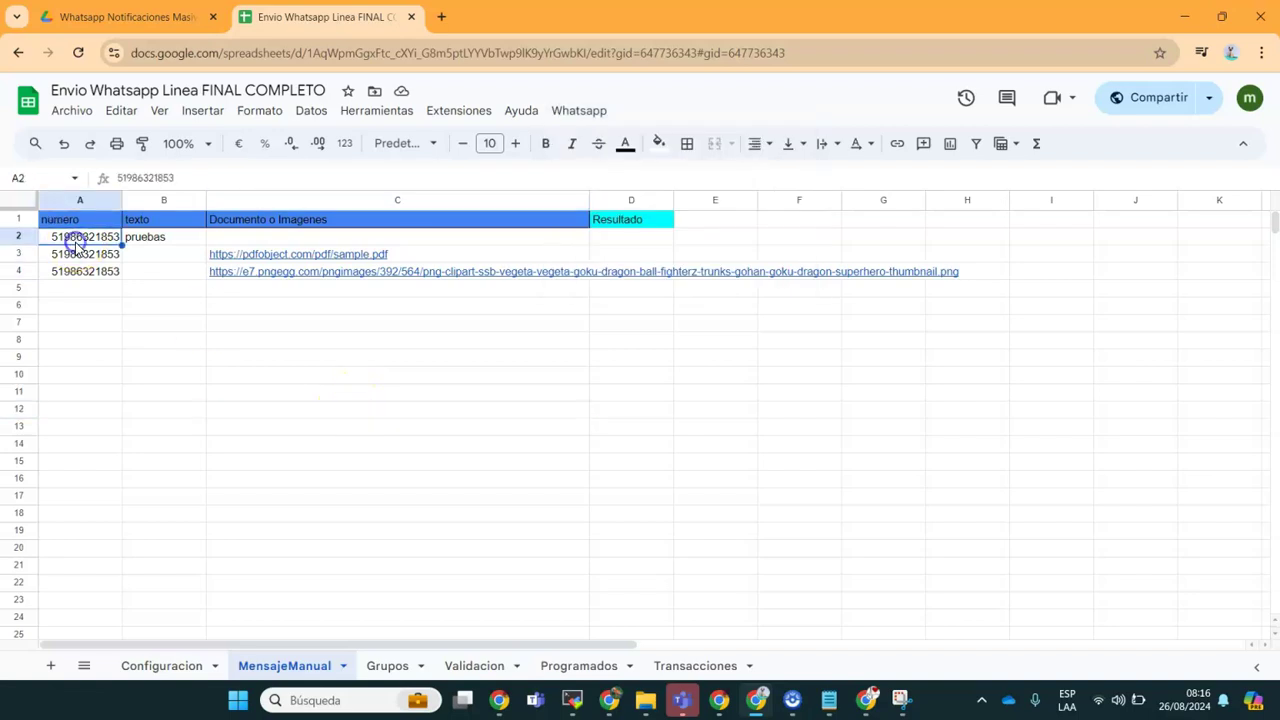
pyautogui.keyDown('shift'); pyautogui.click(84, 272); pyautogui.keyUp('shift')
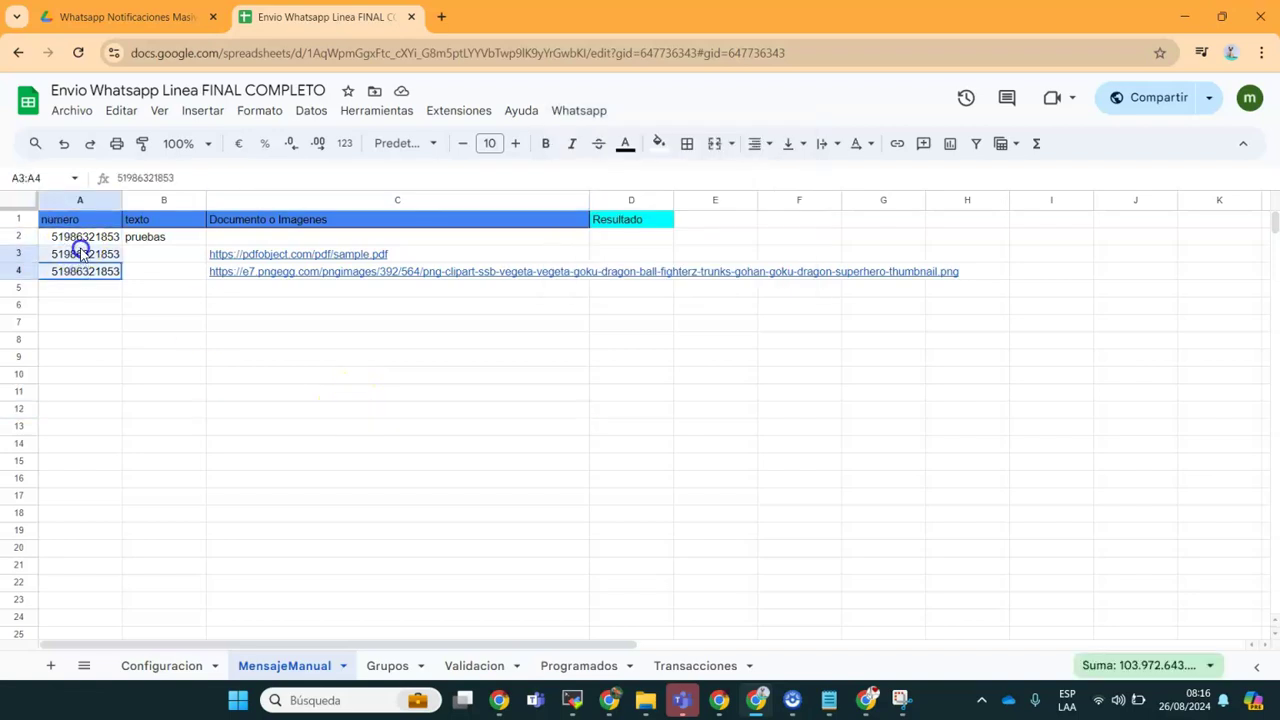
pyautogui.click(148, 240)
pyautogui.press('Right')
pyautogui.press('Down')
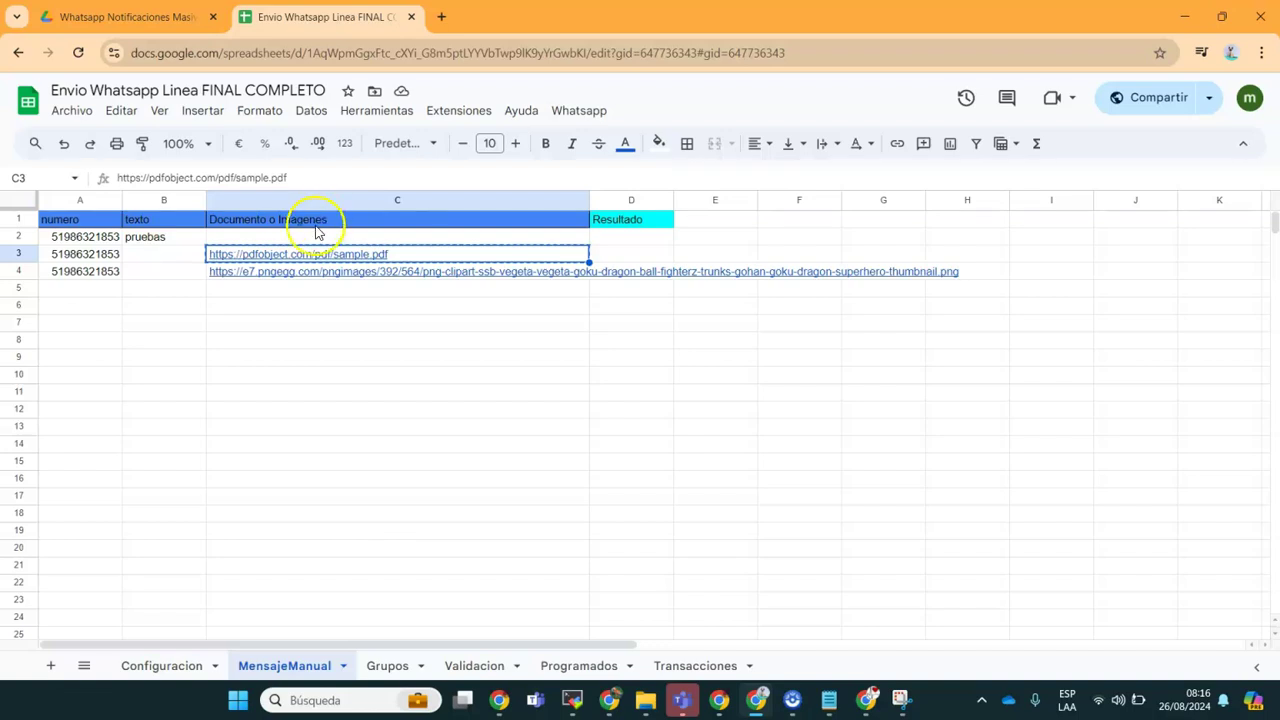
# Step: Load the copied sample PDF link in a new Chrome tab
pyautogui.click(441, 20)
pyautogui.write('pdfobject.com/pdf/sample.pdf')
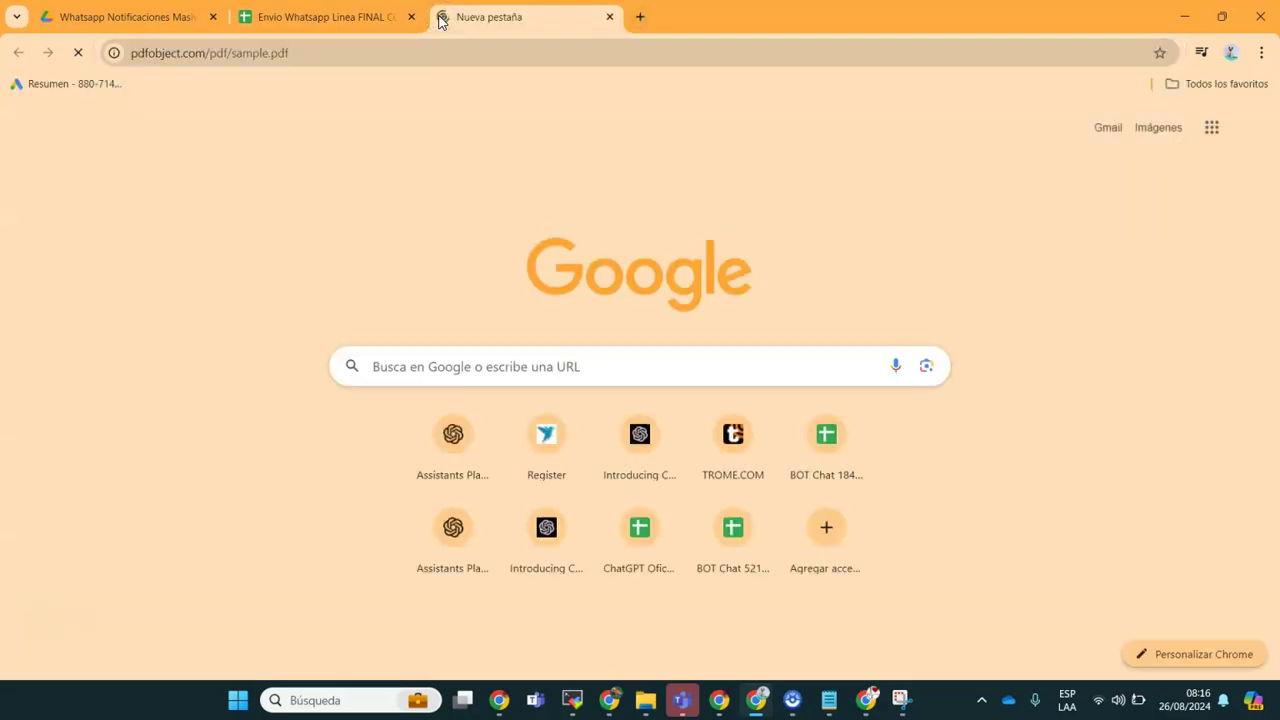
pyautogui.press('Return')
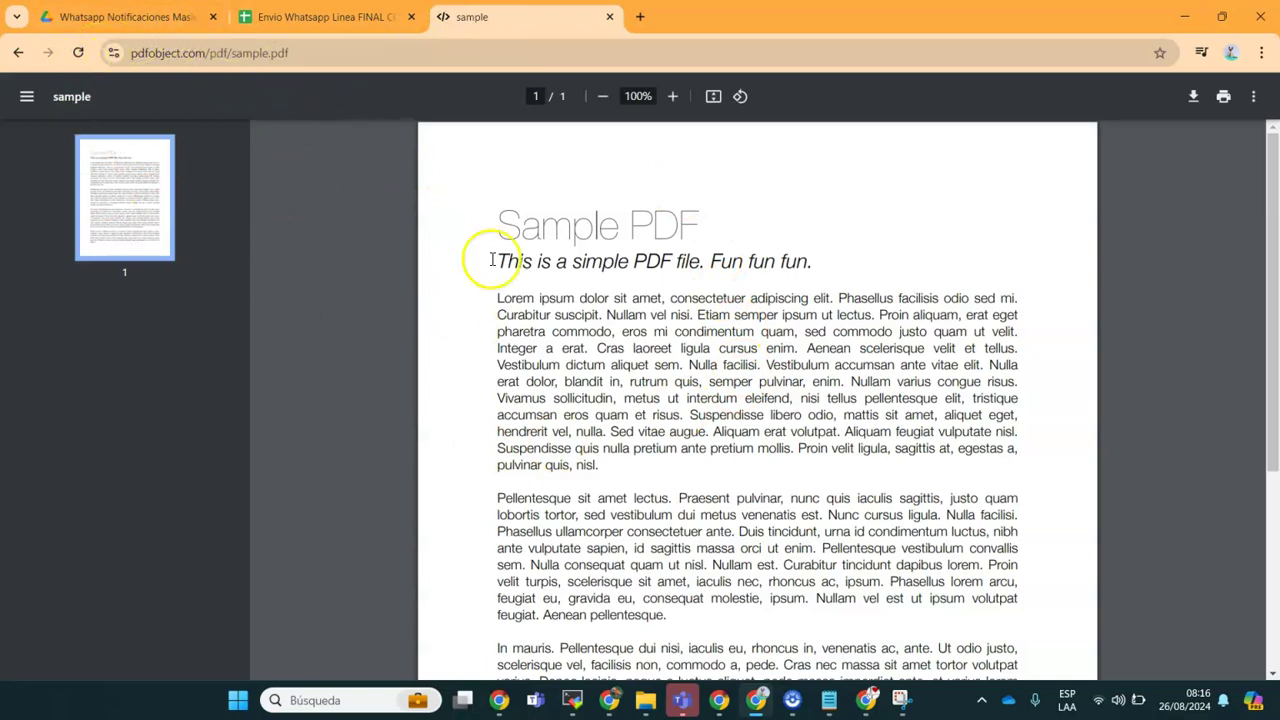
# Step: Copy the Vegeta image link from C4 and load it in the same tab, then return to Sheets
pyautogui.click(318, 17)
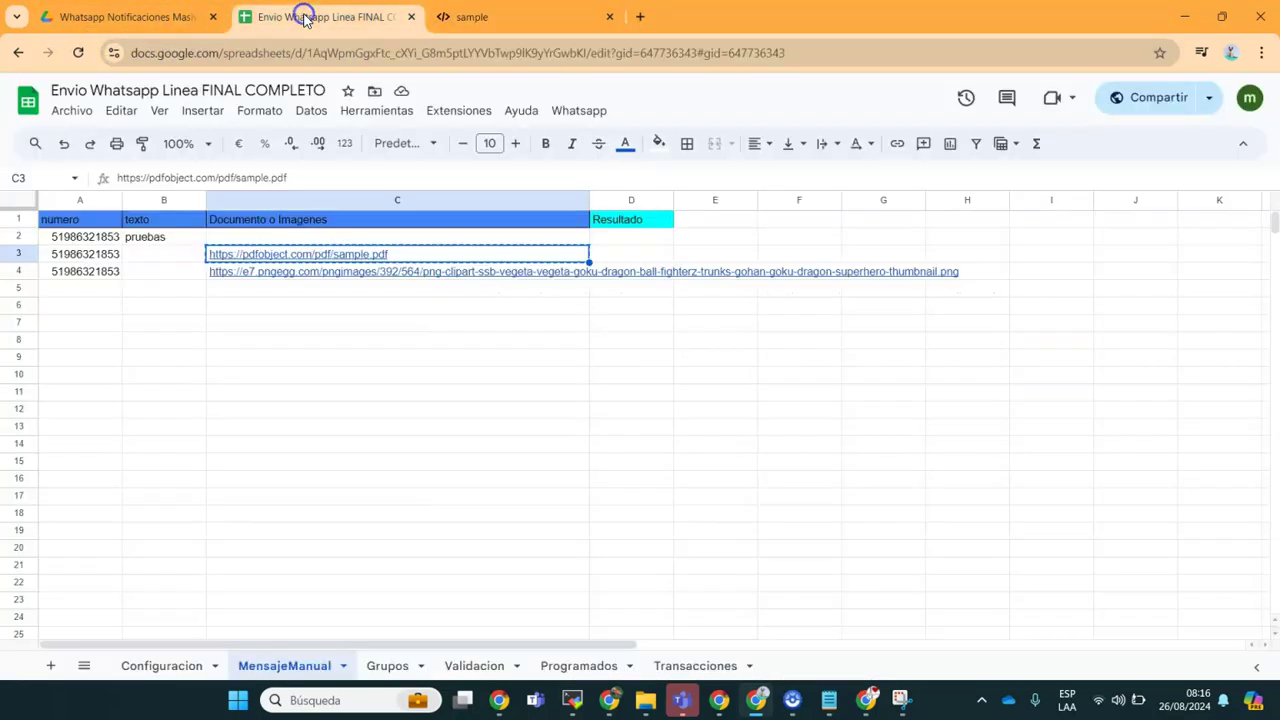
pyautogui.click(169, 282)
pyautogui.press('Right')
pyautogui.hotkey('ctrl', 'c')
pyautogui.click(470, 17)
pyautogui.click(463, 53)
pyautogui.hotkey('ctrl', 'v')
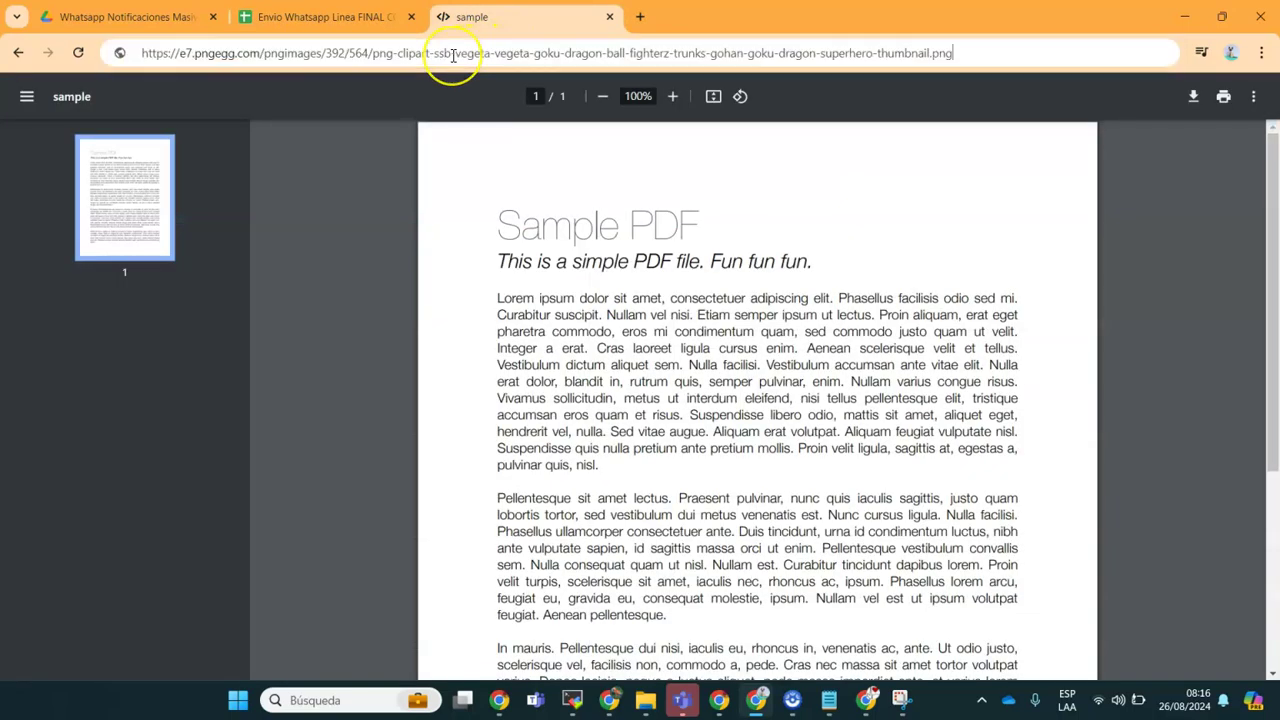
pyautogui.press('Return')
pyautogui.click(306, 12)
pyautogui.click(491, 460)
# Step: Run Whatsapp > Enviar Mensaje Manual and confirm Sí, so the pruebas row reads Enviado
pyautogui.click(581, 110)
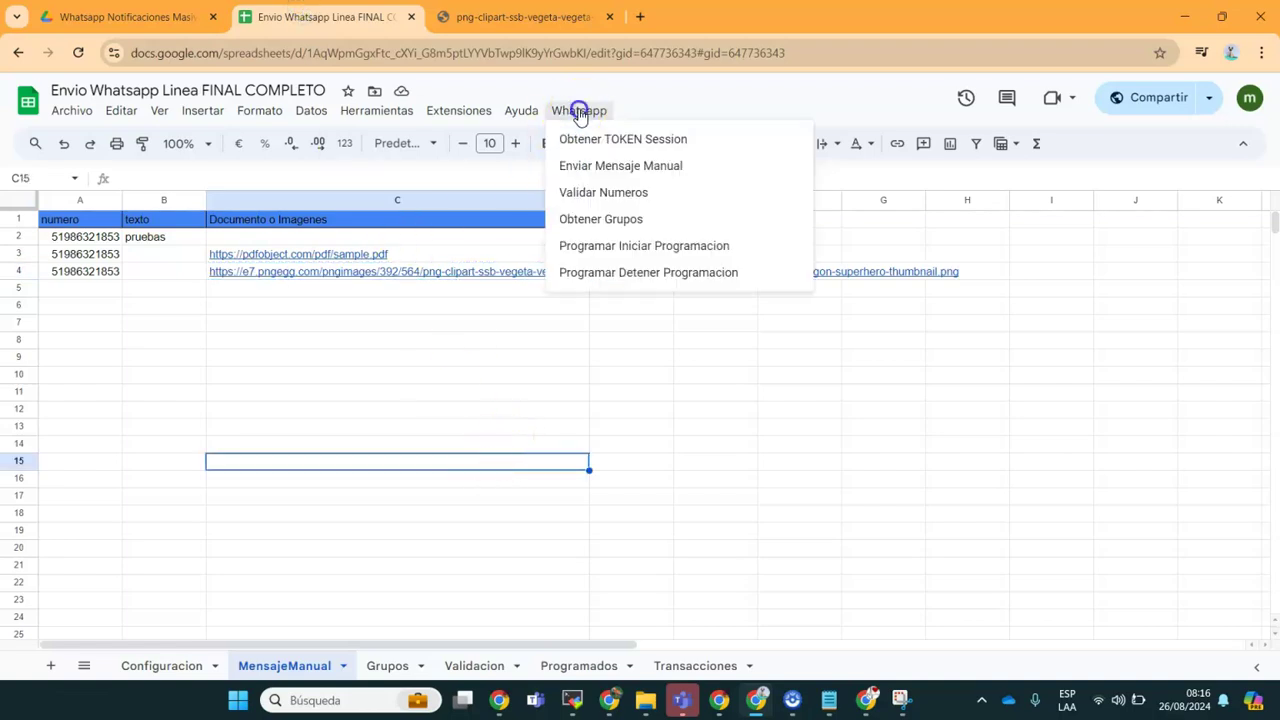
pyautogui.click(590, 167)
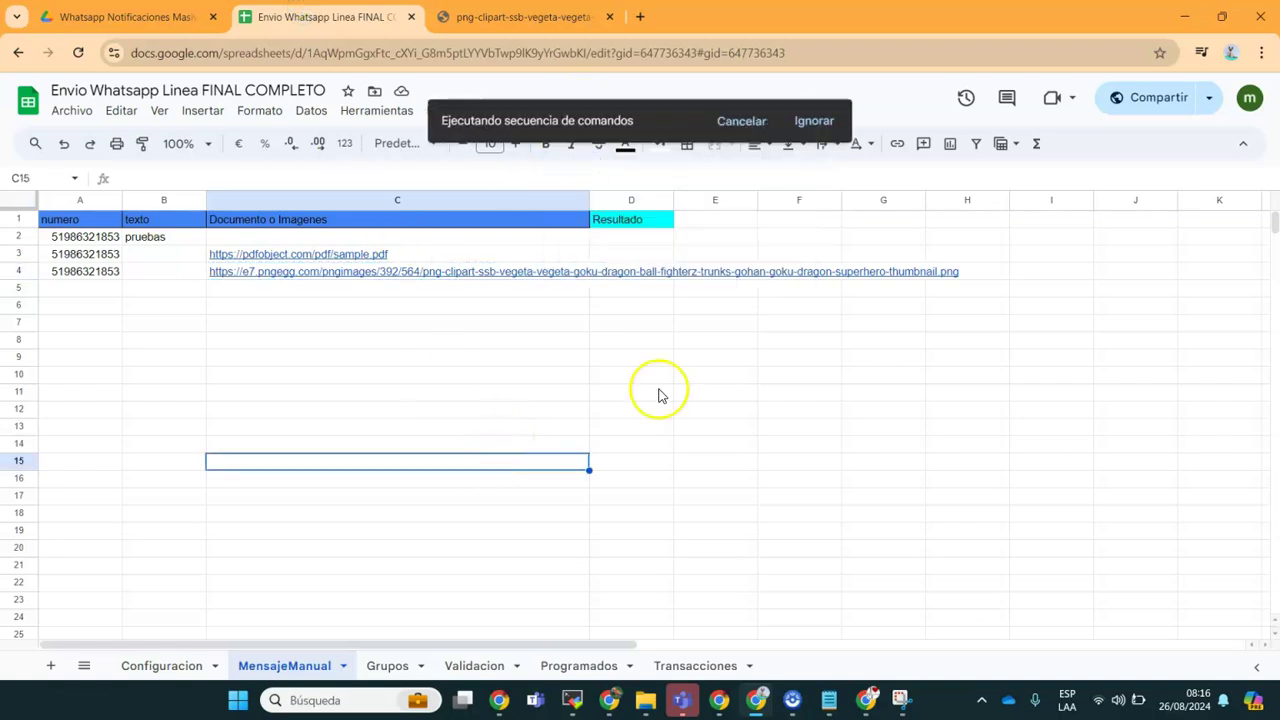
pyautogui.click(828, 403)
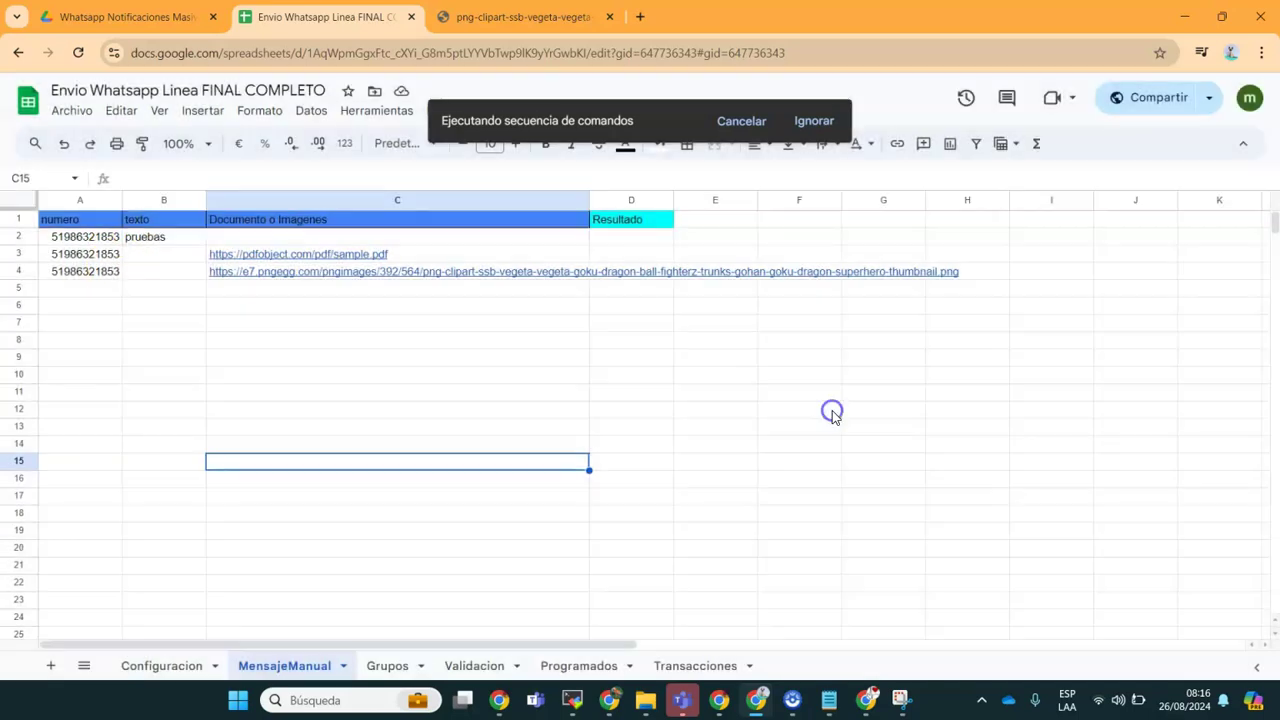
pyautogui.click(415, 365)
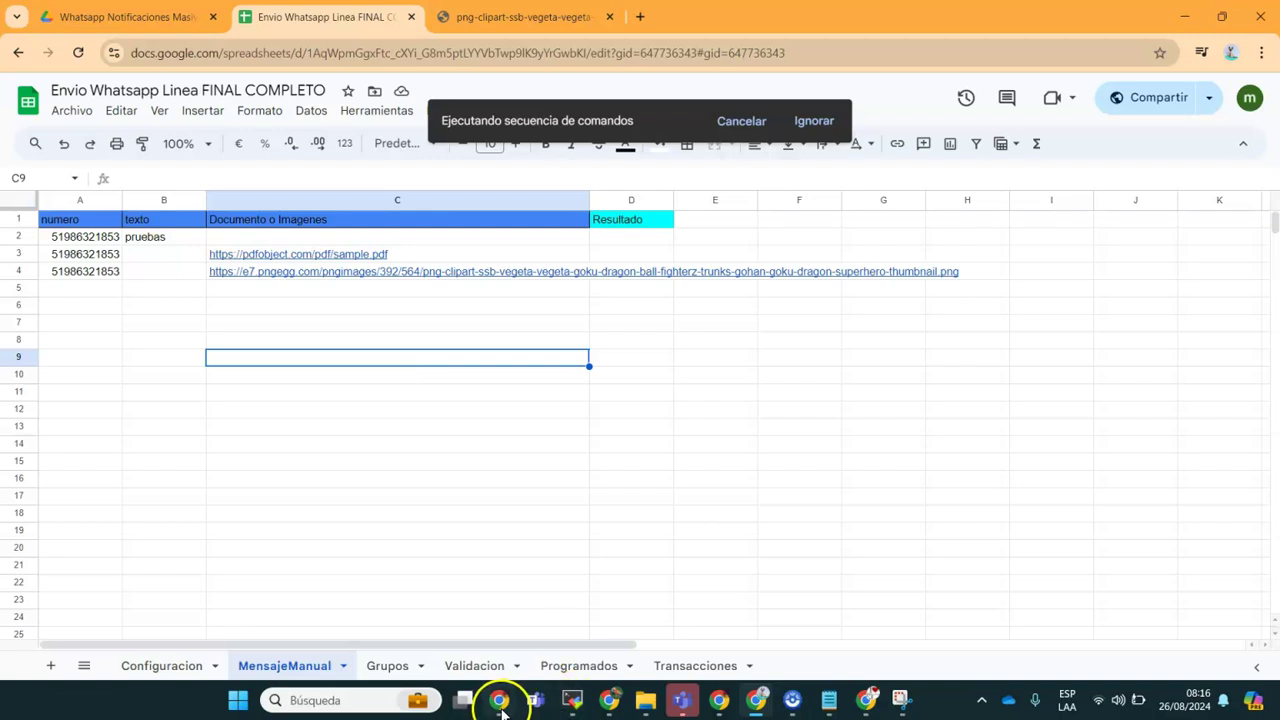
pyautogui.moveTo(501, 708)
pyautogui.moveTo(728, 710)
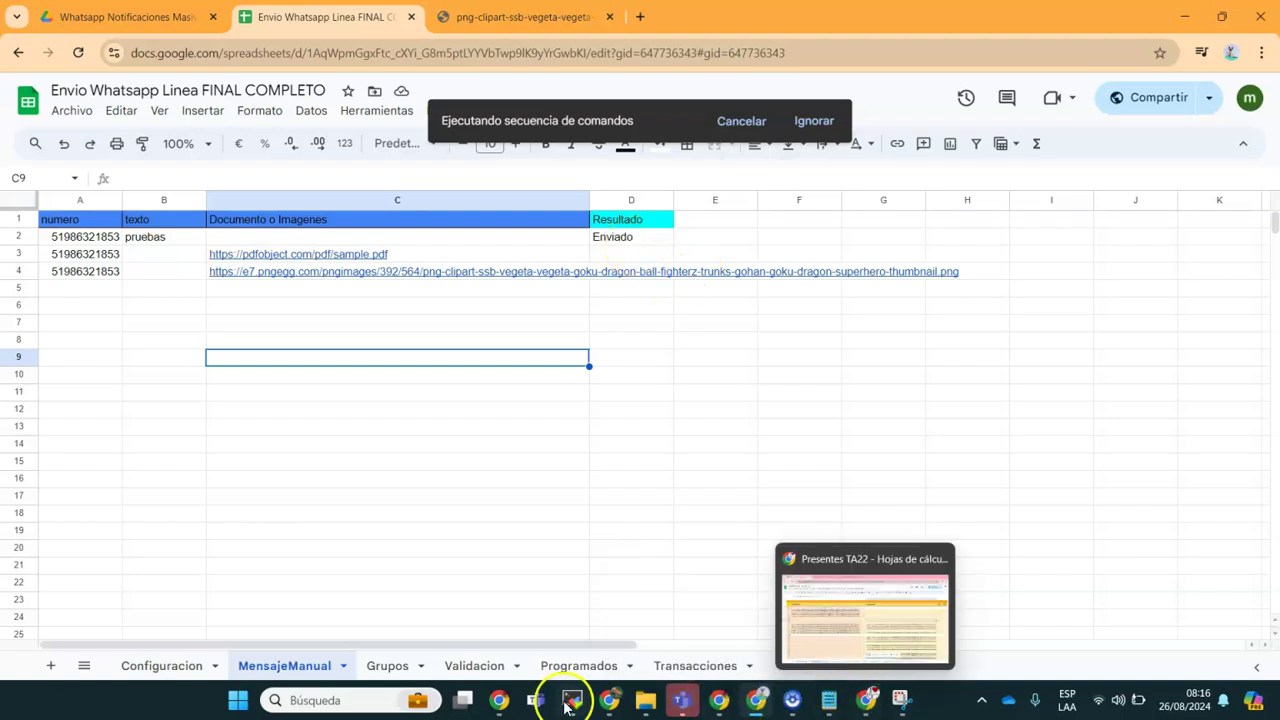
# Step: In WhatsApp Web, find the received sample.pdf in the chat and open it
pyautogui.moveTo(612, 700)
pyautogui.click(619, 614)
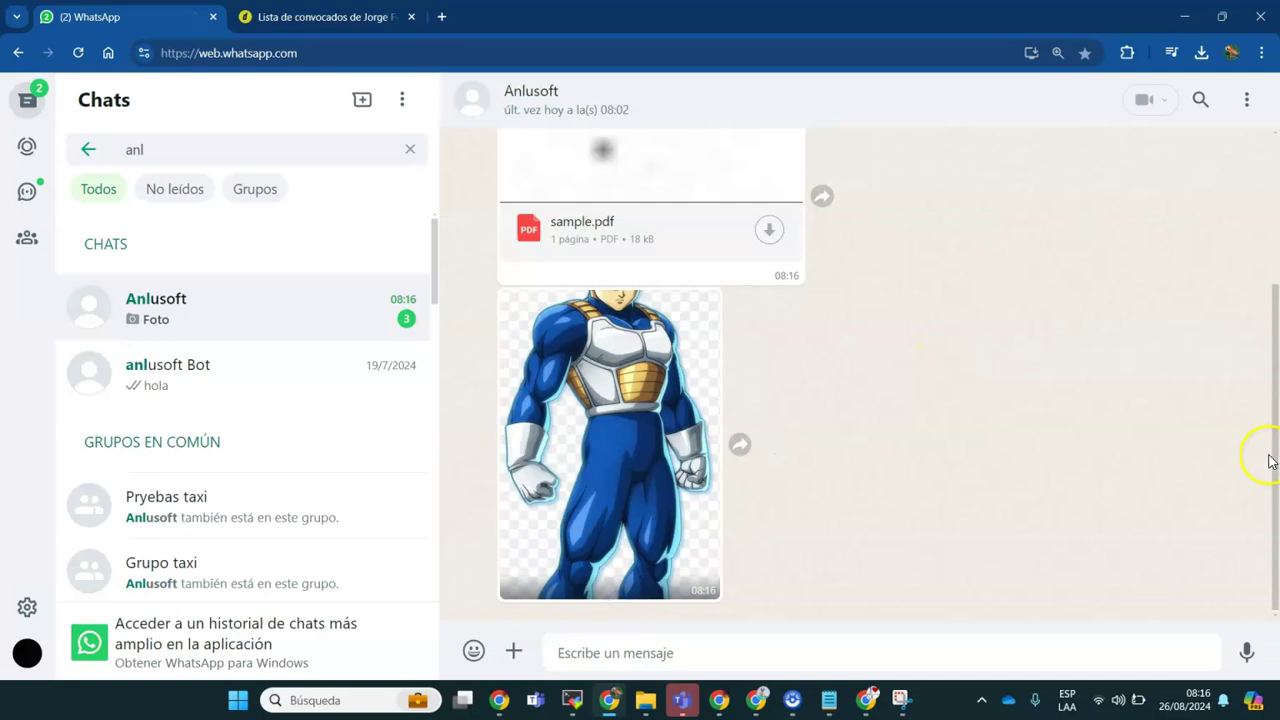
pyautogui.scroll(2, 1266, 320)
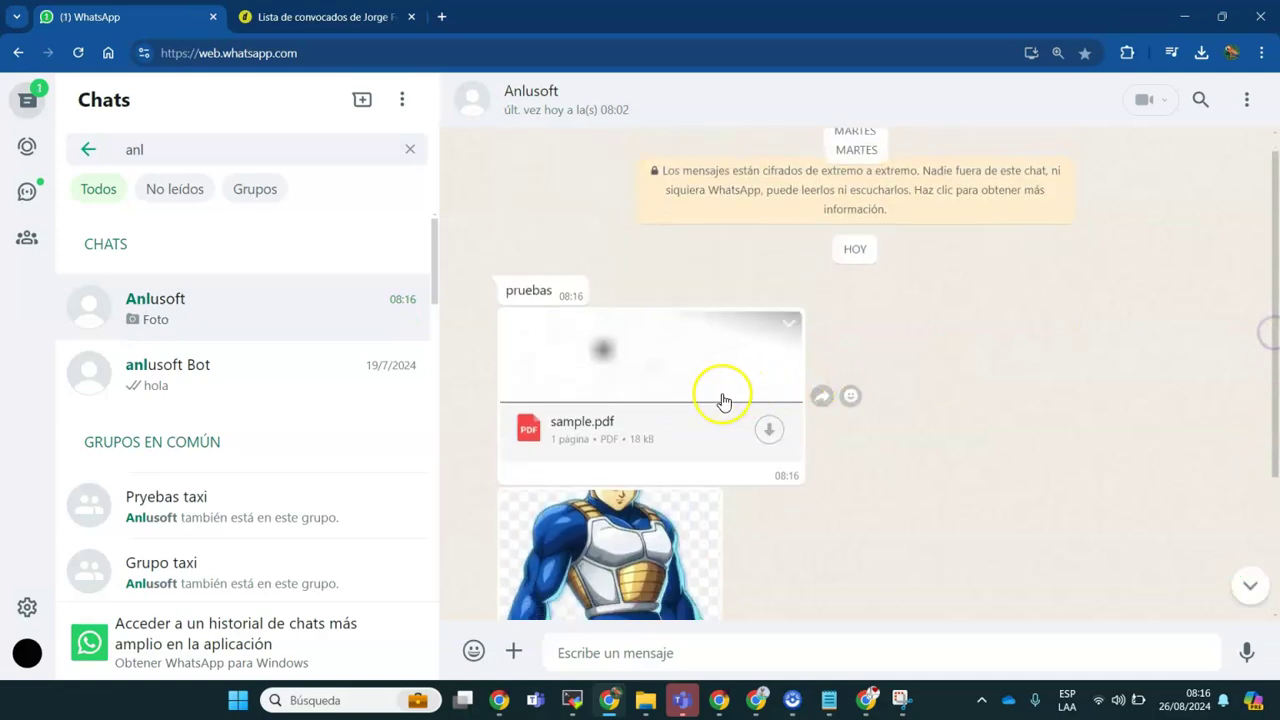
pyautogui.click(1060, 92)
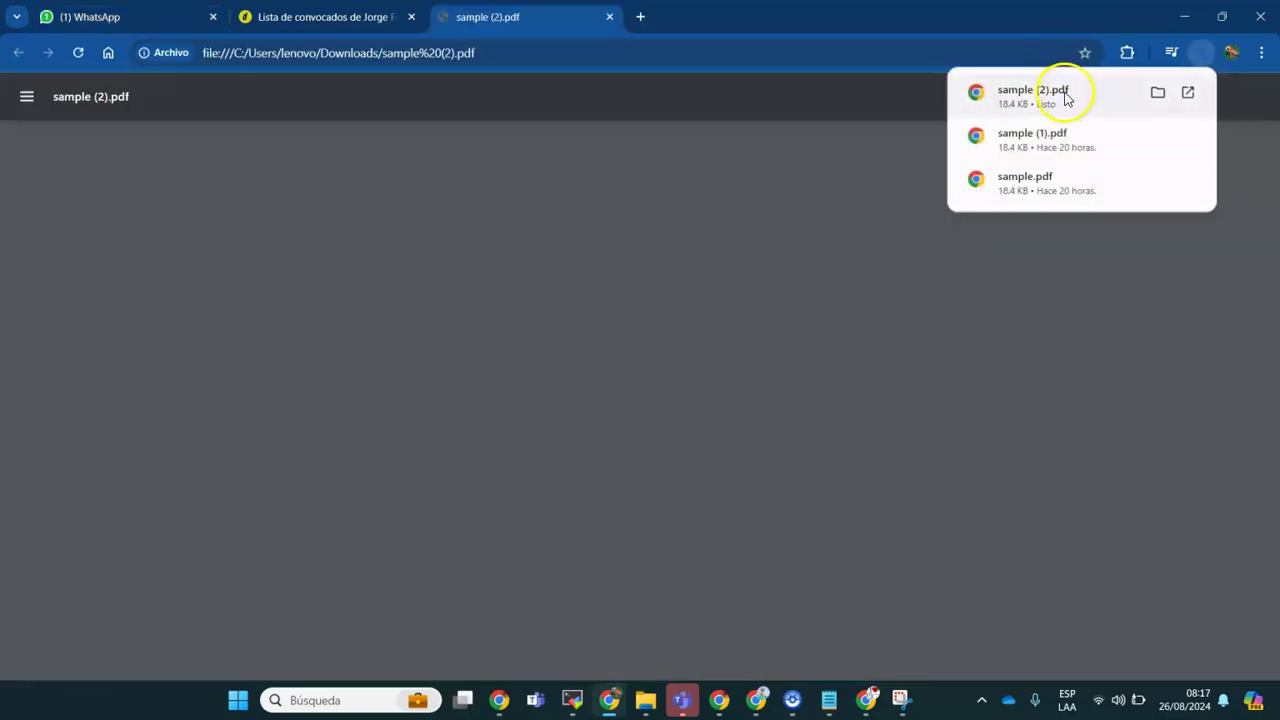
pyautogui.click(411, 20)
pyautogui.click(100, 17)
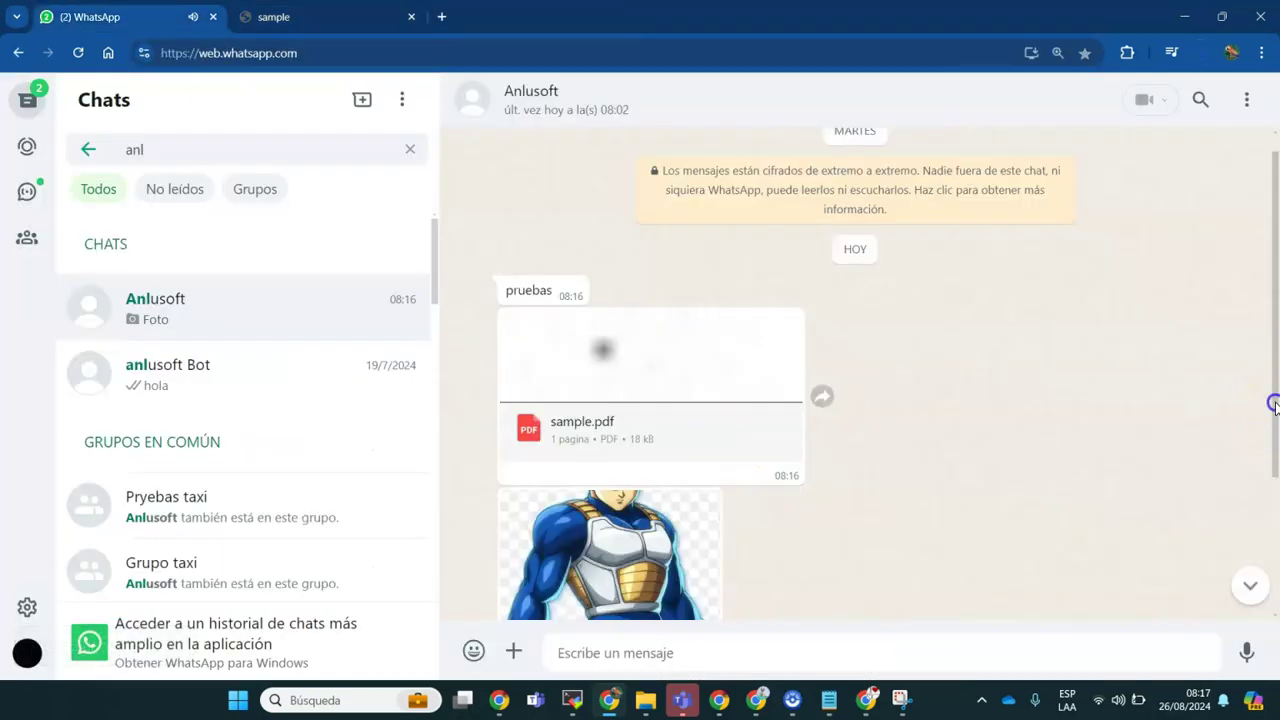
pyautogui.moveTo(1274, 404); pyautogui.dragTo(1275, 610)
# Step: View the received Vegeta image full size, then return to Sheets and accept the notice
pyautogui.click(603, 510)
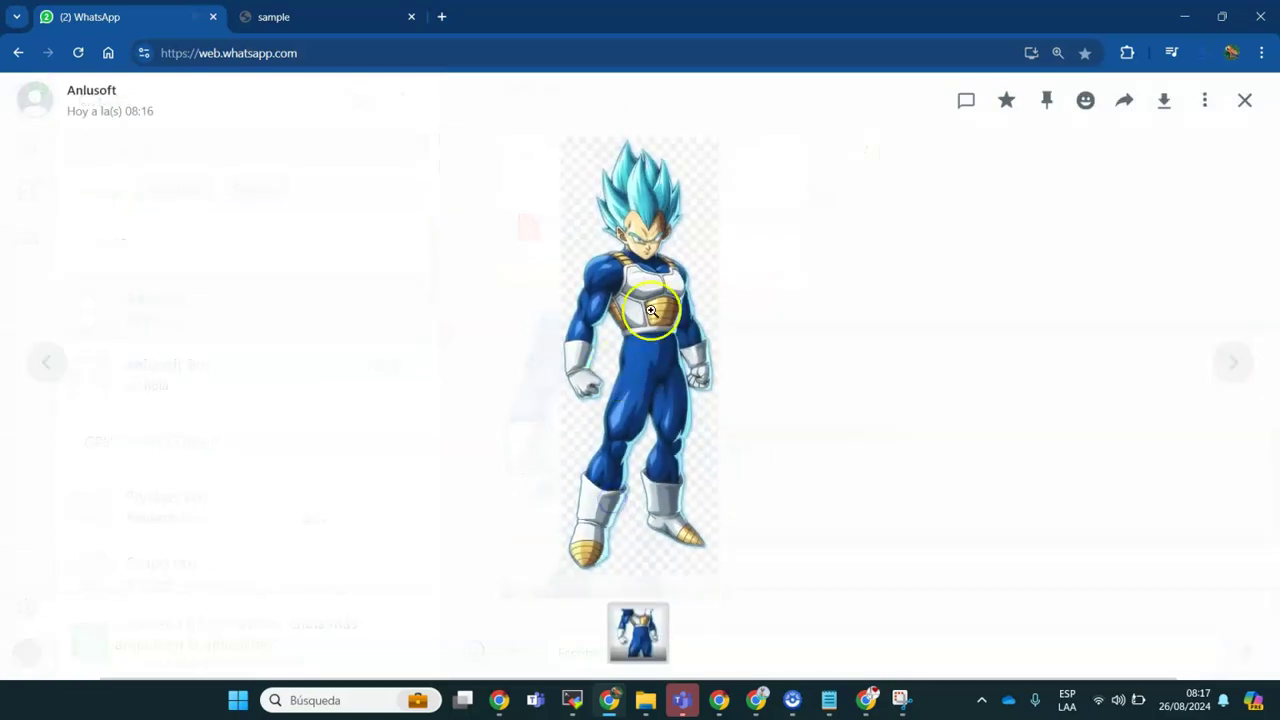
pyautogui.click(862, 441)
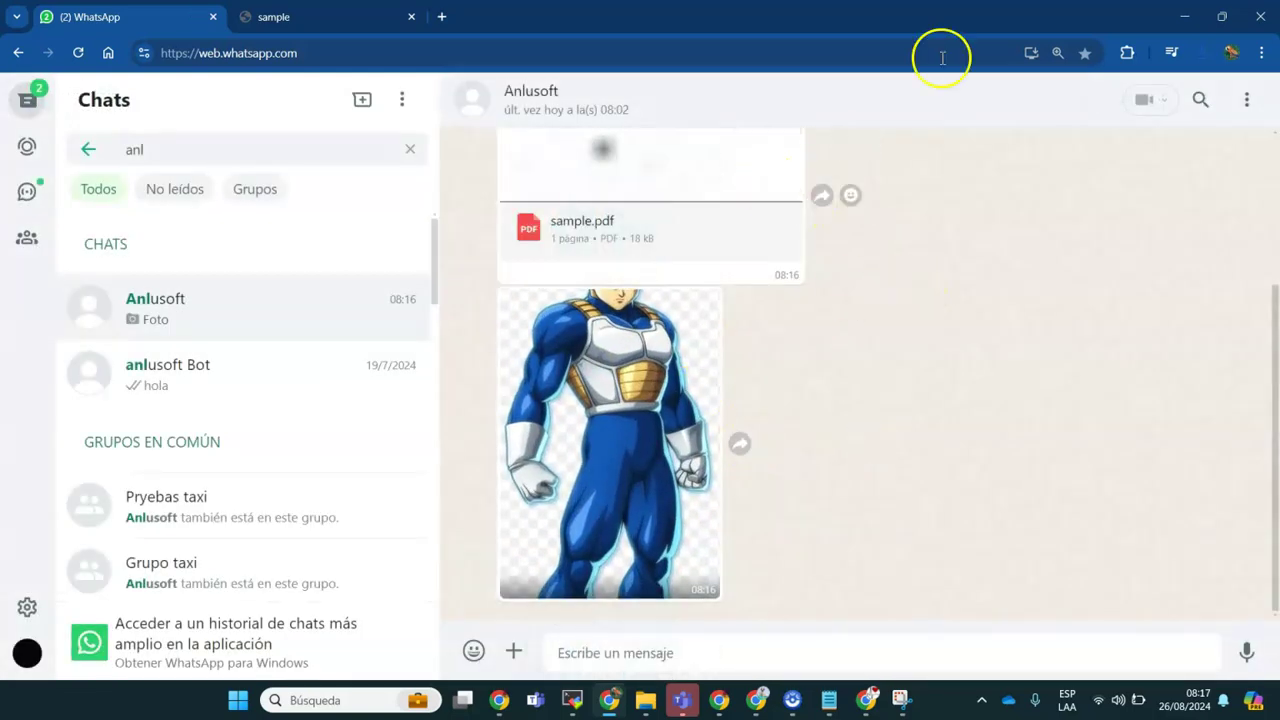
pyautogui.click(1186, 14)
pyautogui.click(700, 391)
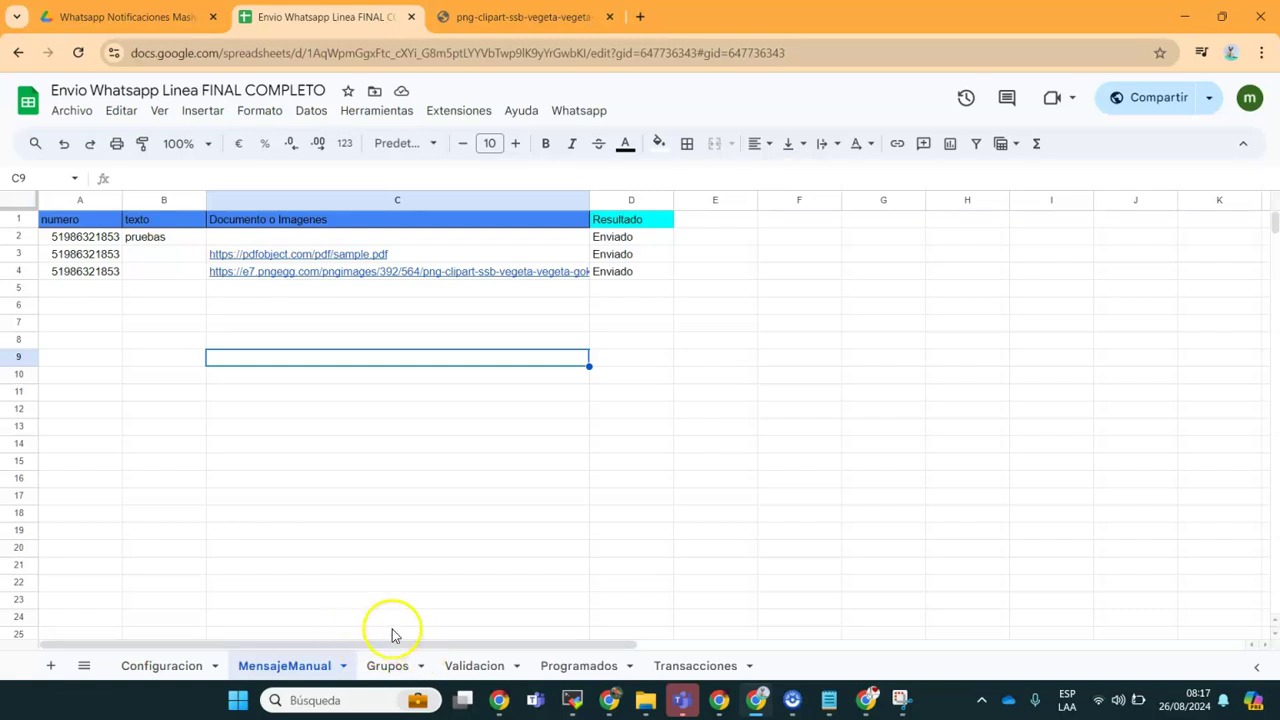
# Step: On the Grupos sheet, run Whatsapp > Obtener Grupos, confirm, and select the first group ID in A2
pyautogui.click(385, 666)
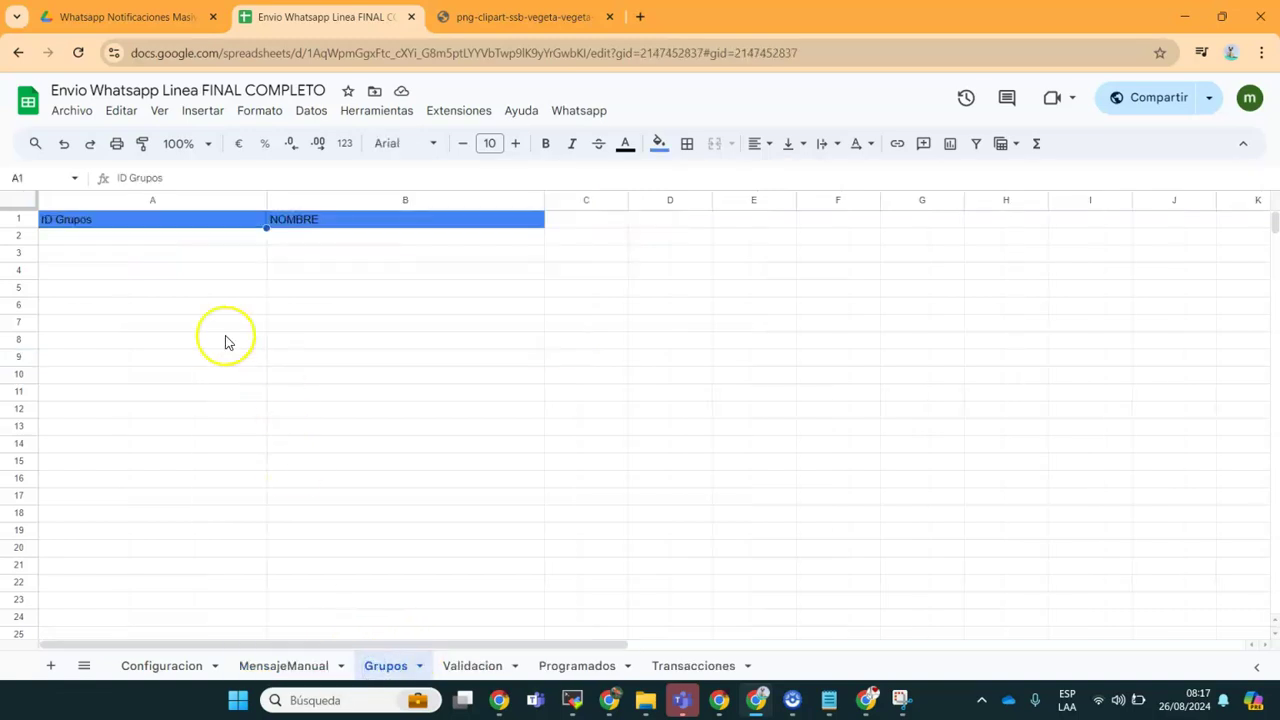
pyautogui.click(577, 111)
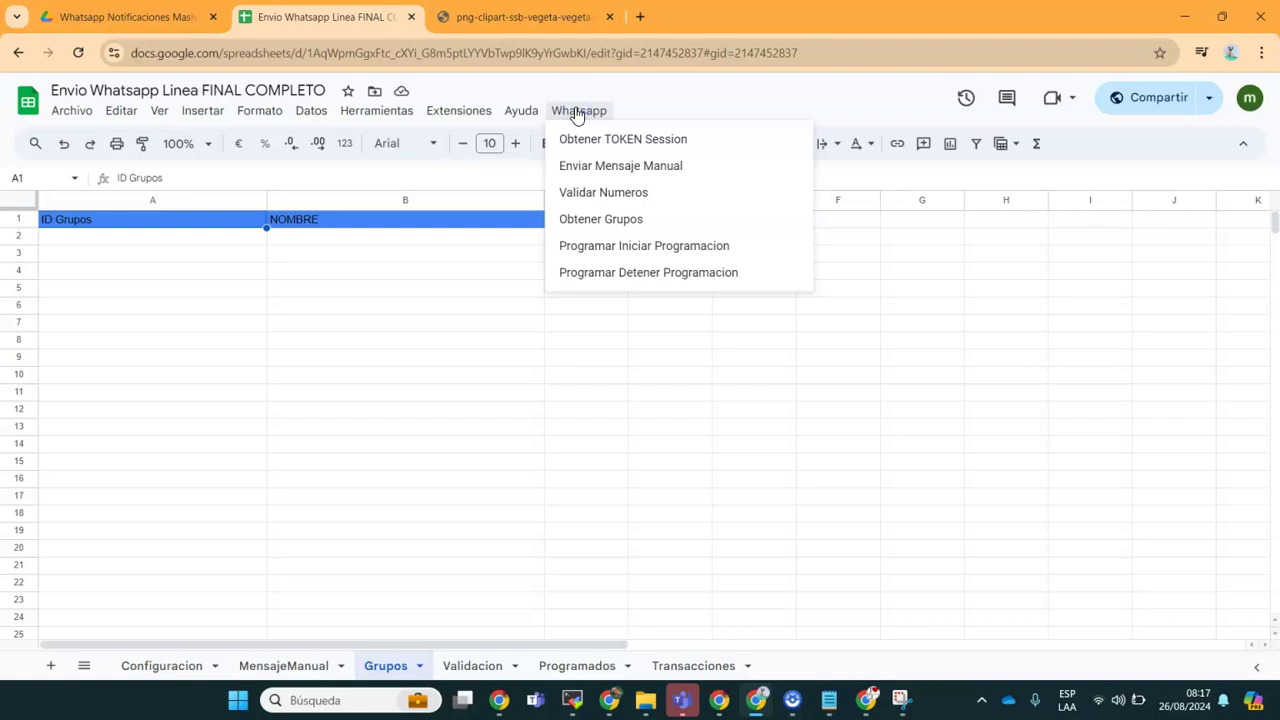
pyautogui.click(593, 219)
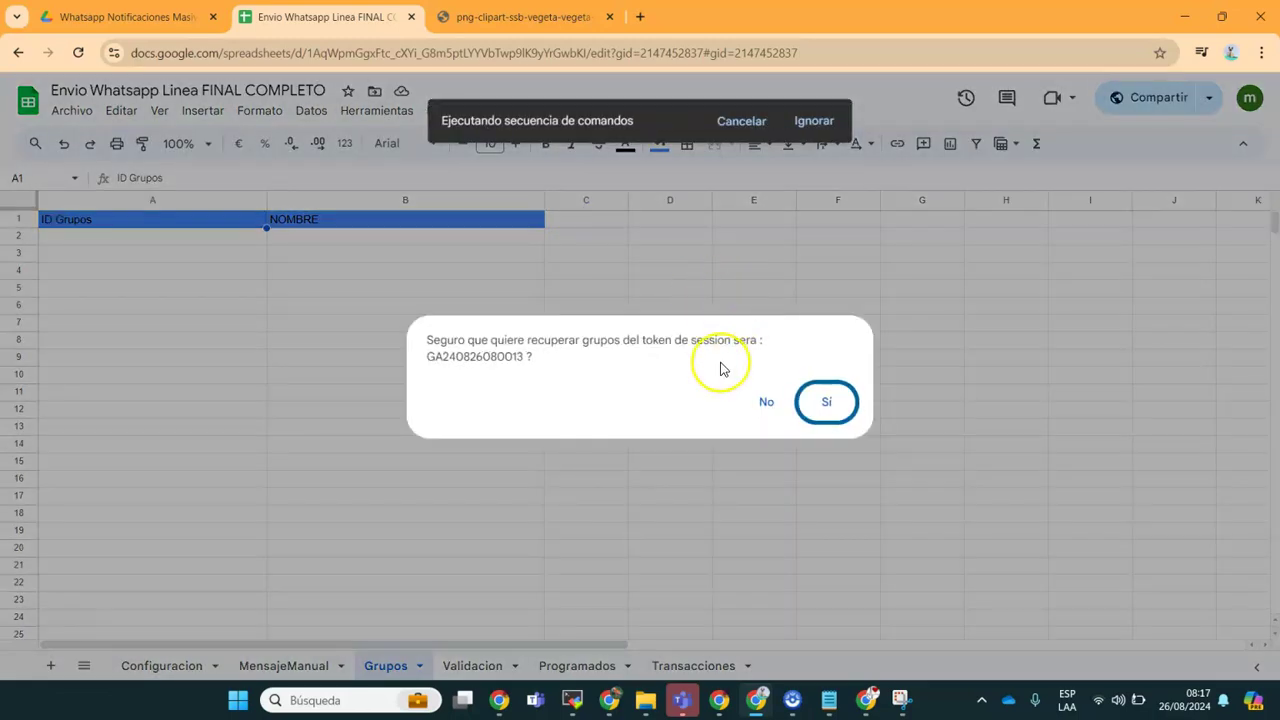
pyautogui.click(823, 401)
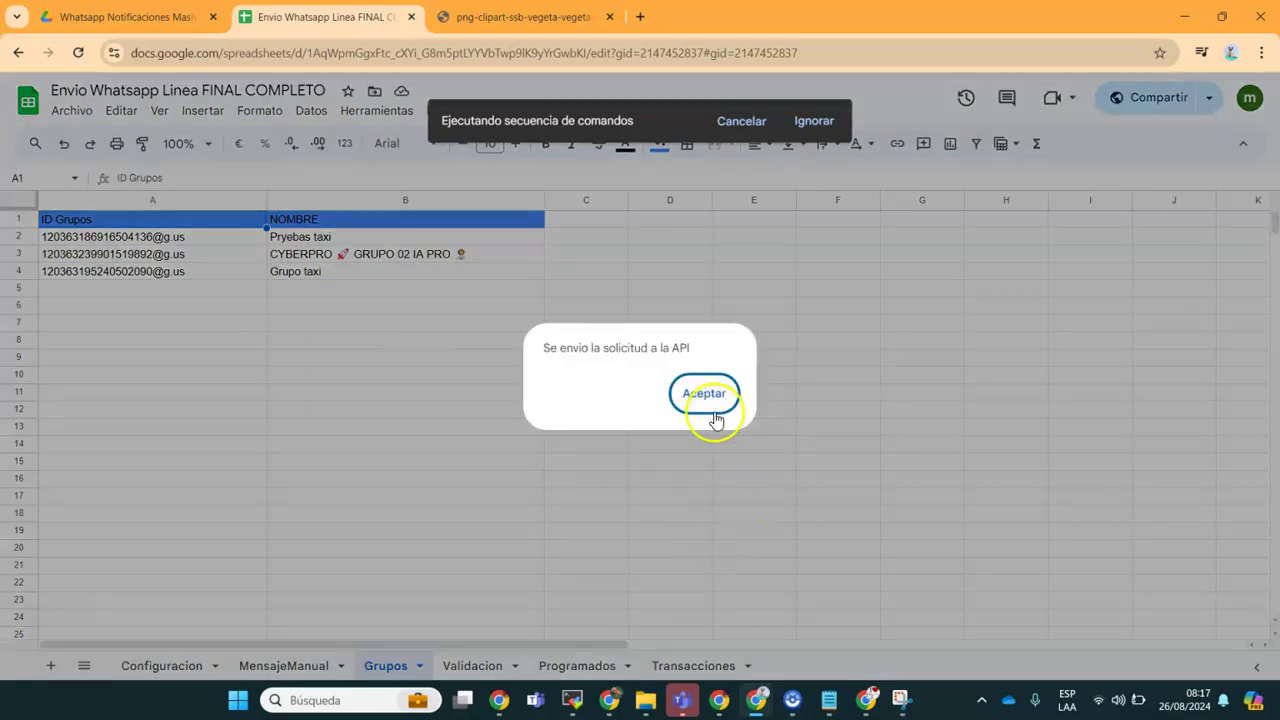
pyautogui.click(704, 393)
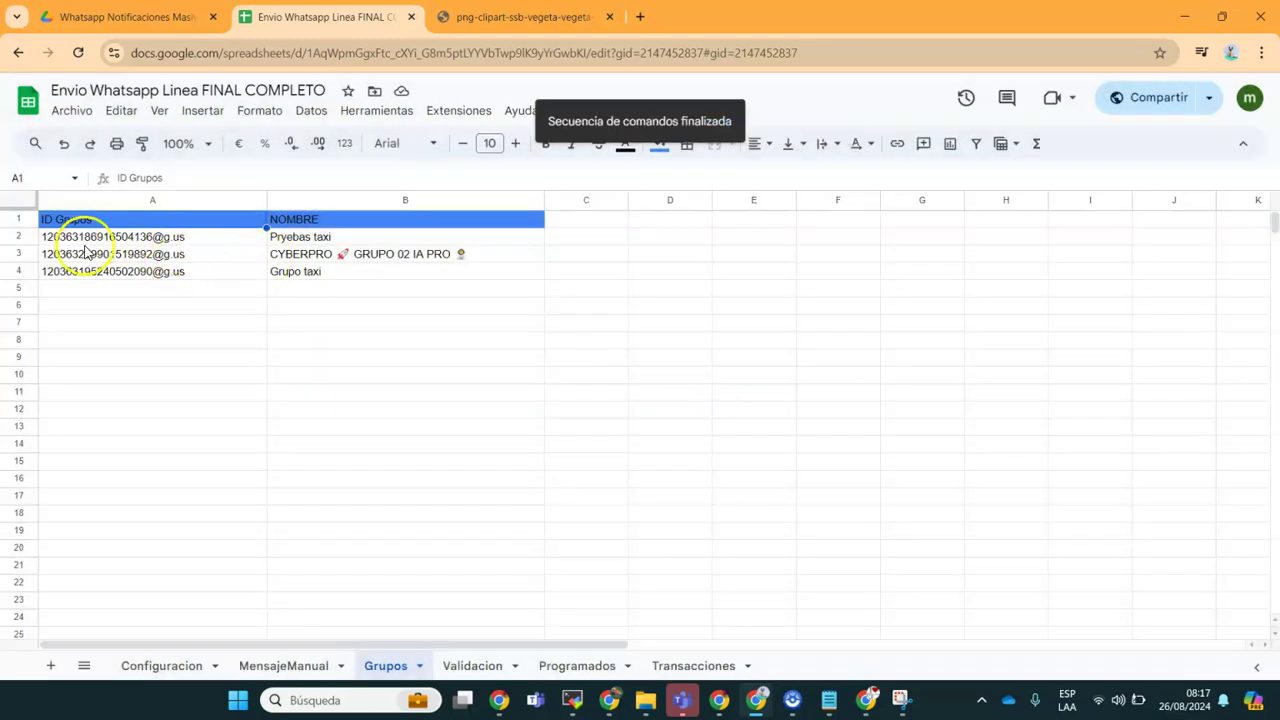
pyautogui.click(140, 240)
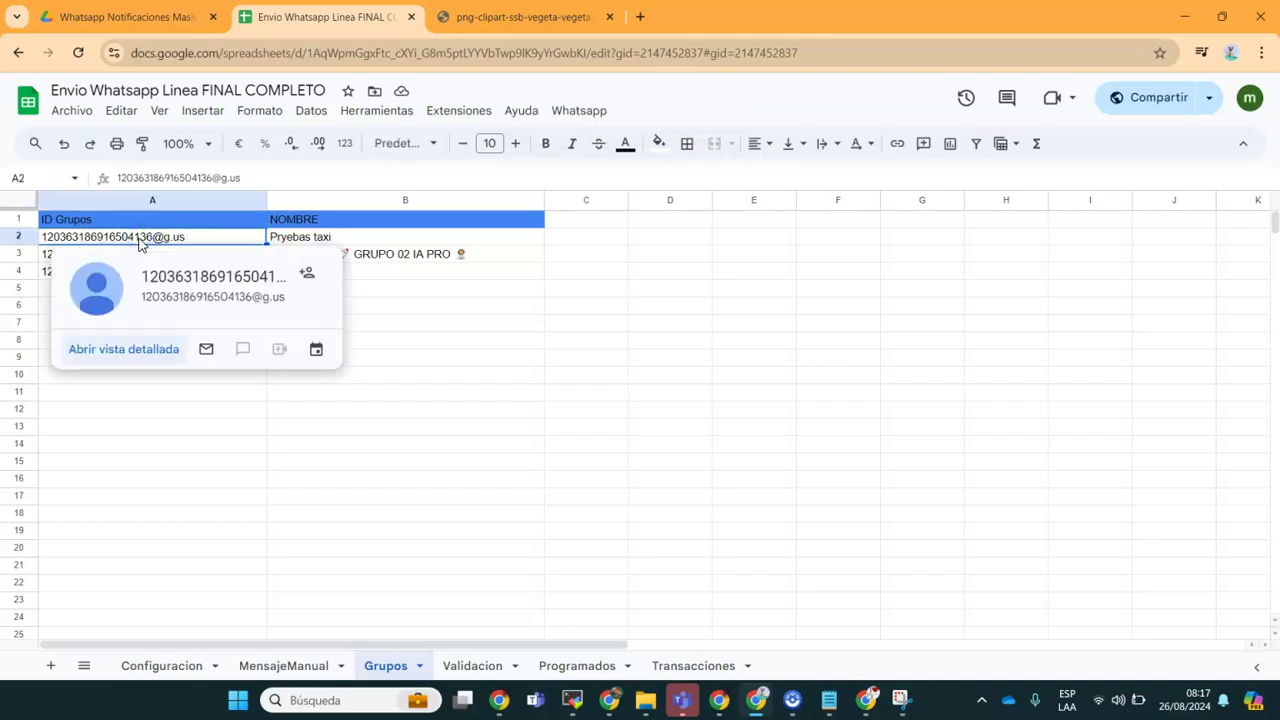
# Step: Add the group ID in A5 with the message text 'pruebas de gruposs' in B5
pyautogui.click(262, 665)
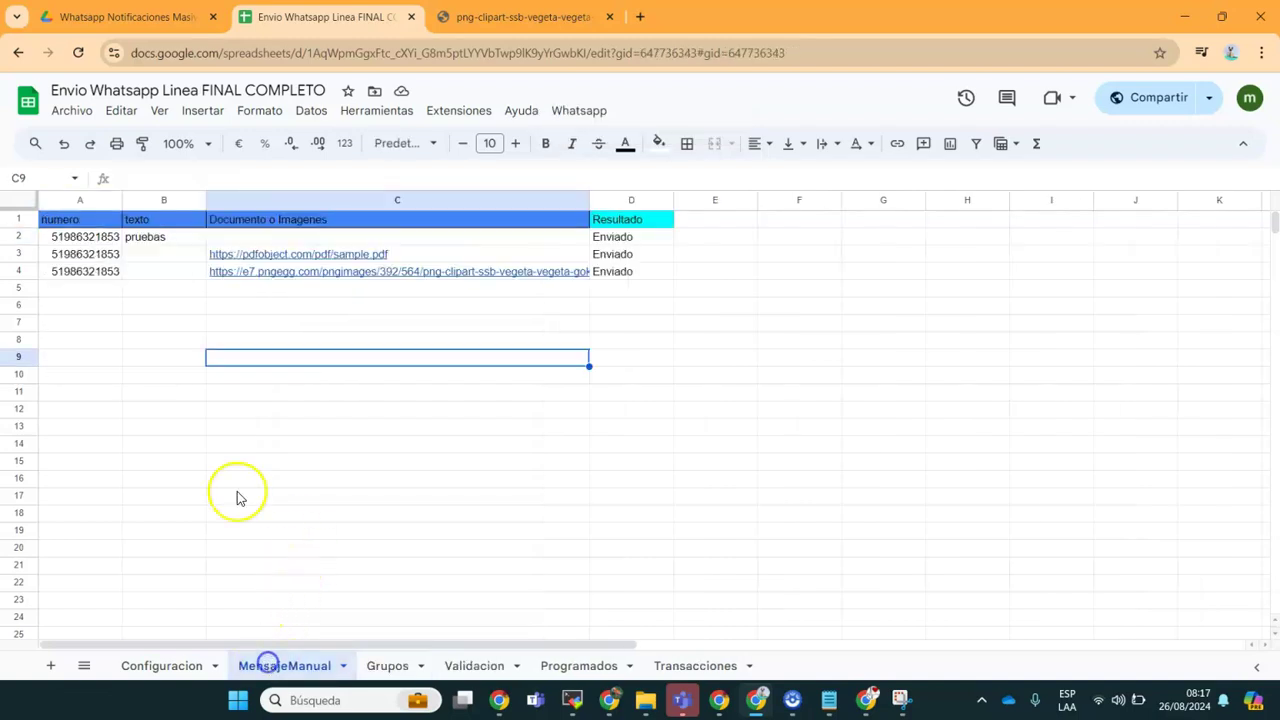
pyautogui.click(101, 289)
pyautogui.click(169, 172)
pyautogui.hotkey('ctrl', 'v')
pyautogui.click(194, 343)
pyautogui.click(171, 295)
pyautogui.write('pr')
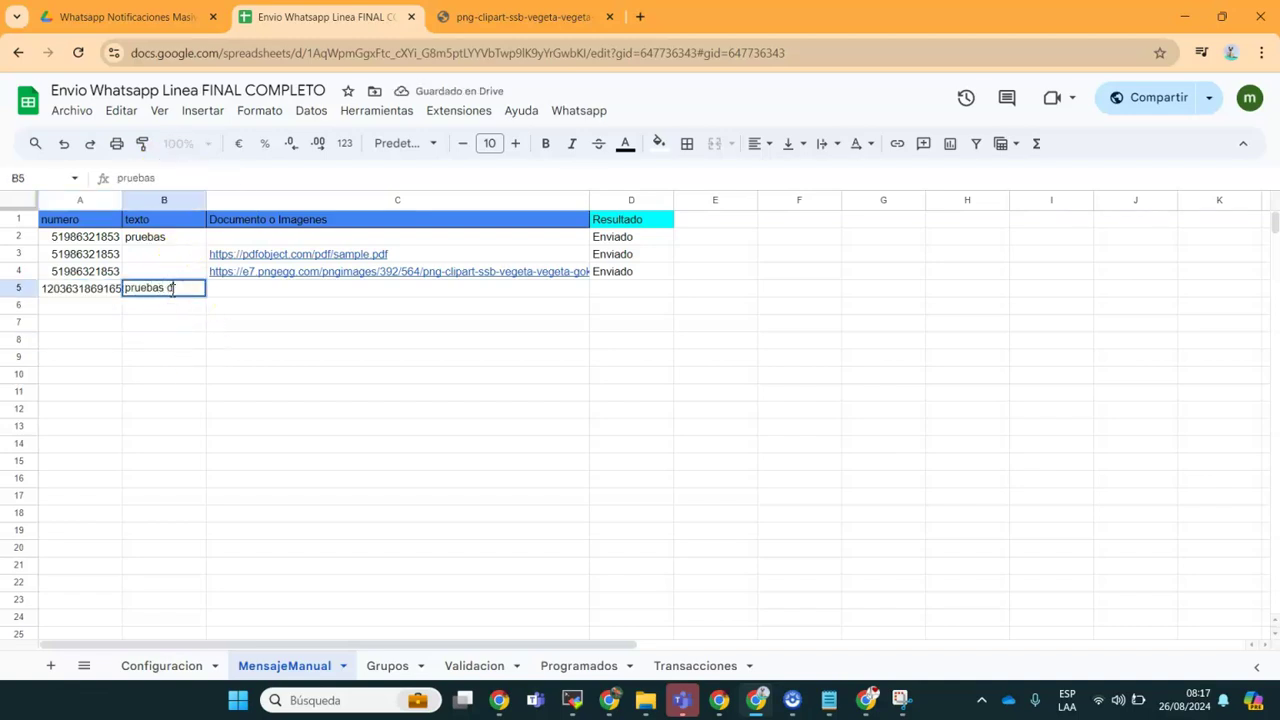
pyautogui.write('uebas de gruposs')
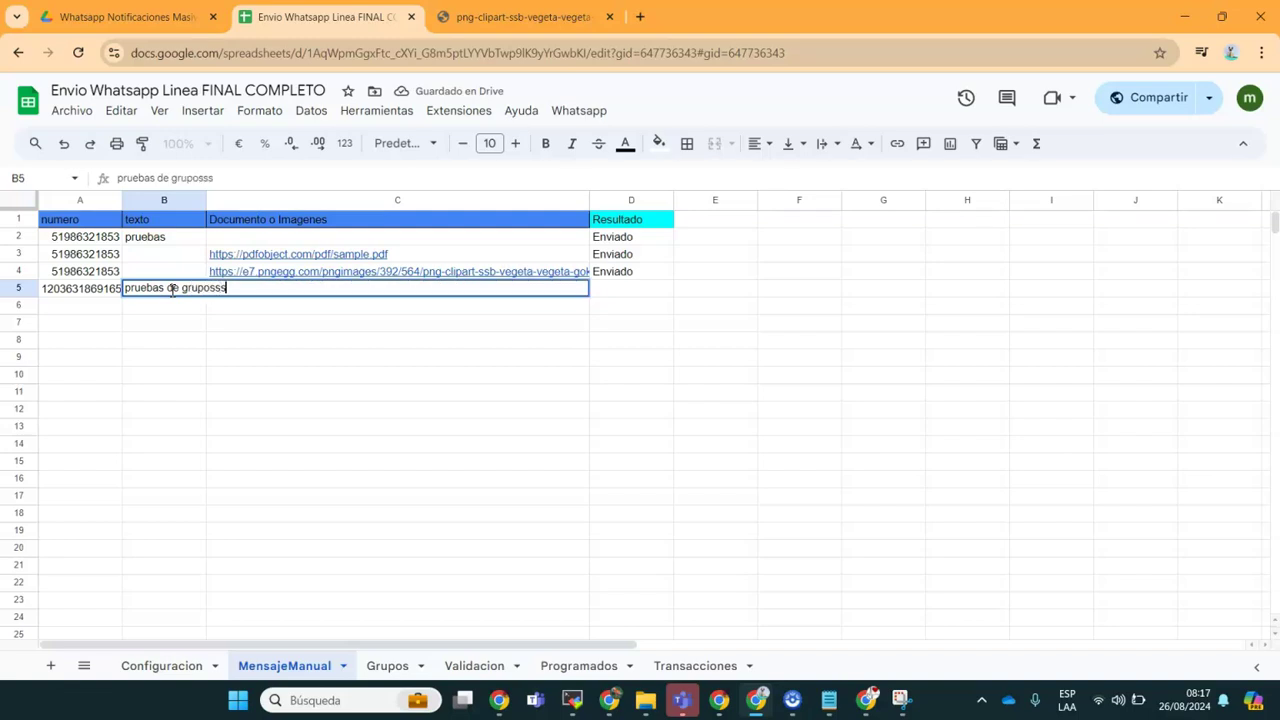
pyautogui.click(446, 377)
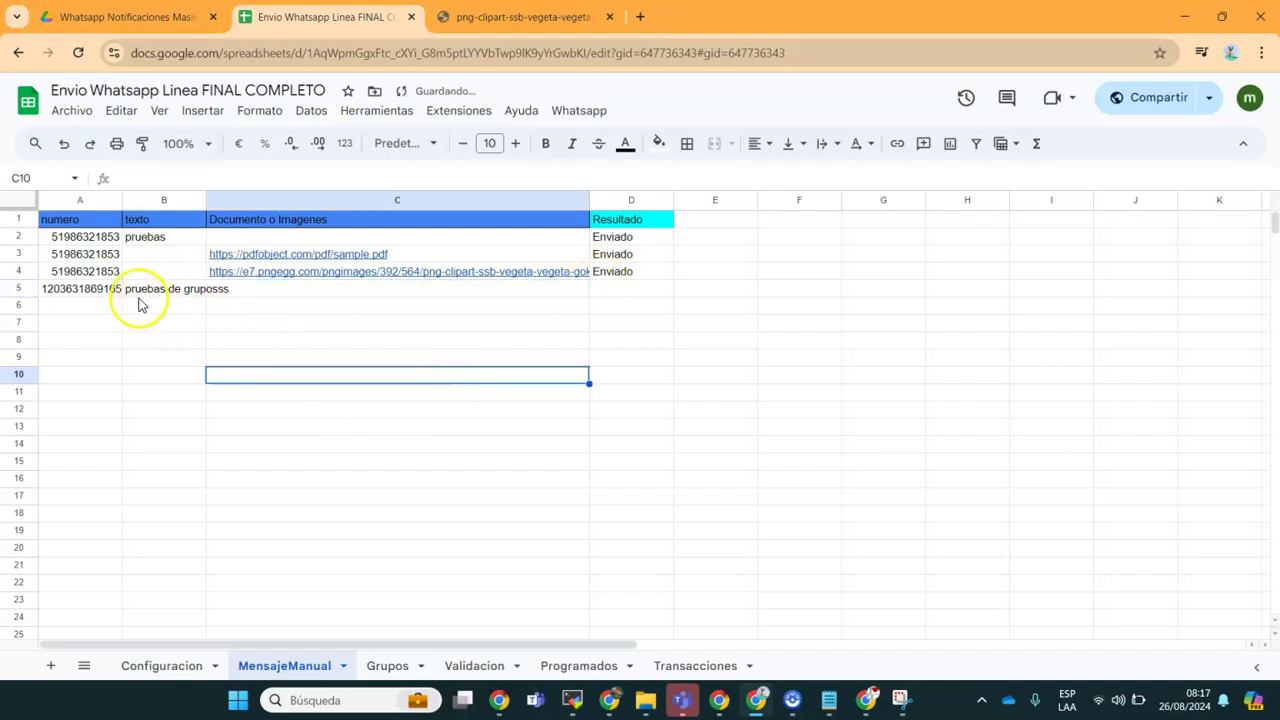
# Step: Copy the group ID into A6 and the sample.pdf link from C3 into C6
pyautogui.click(80, 288)
pyautogui.hotkey('ctrl', 'c')
pyautogui.click(86, 304)
pyautogui.hotkey('ctrl', 'v')
pyautogui.press('Right')
pyautogui.press('Right')
pyautogui.press('Right')
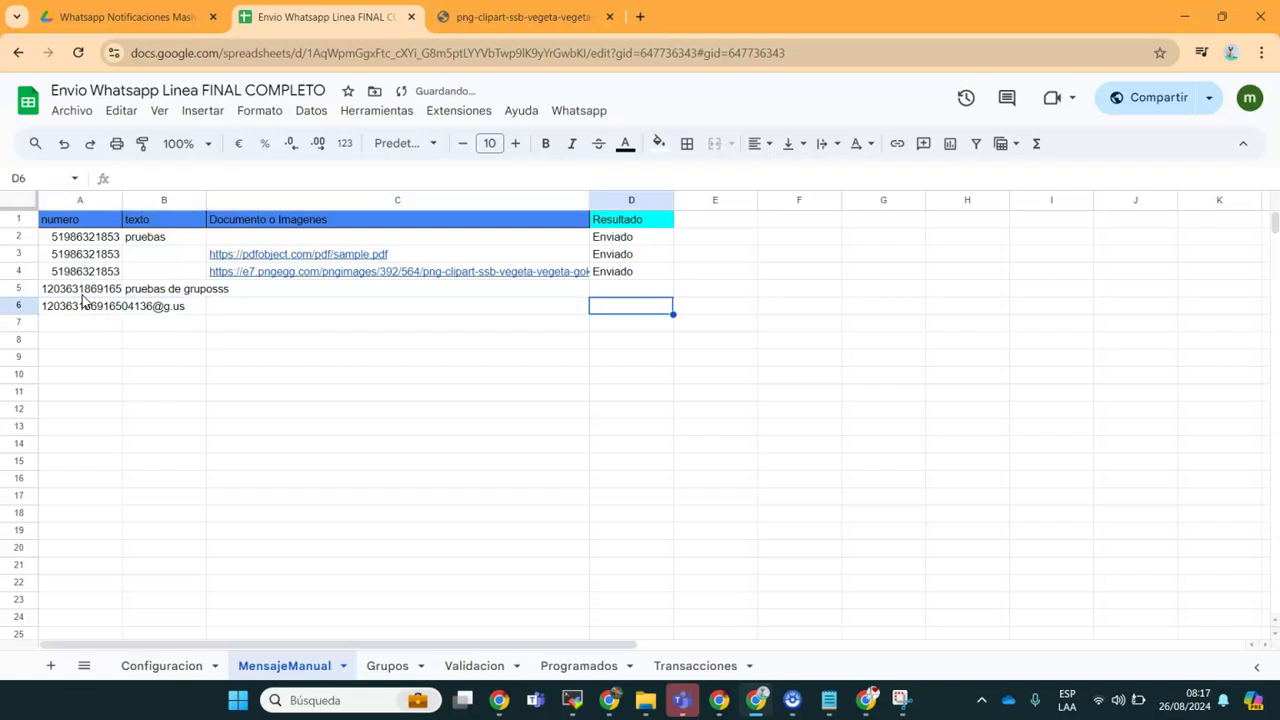
pyautogui.press('Up')
pyautogui.press('Up')
pyautogui.press('Up')
pyautogui.press('Left')
pyautogui.hotkey('ctrl', 'c')
pyautogui.press('Down')
pyautogui.press('Down')
pyautogui.press('Down')
pyautogui.hotkey('ctrl', 'v')
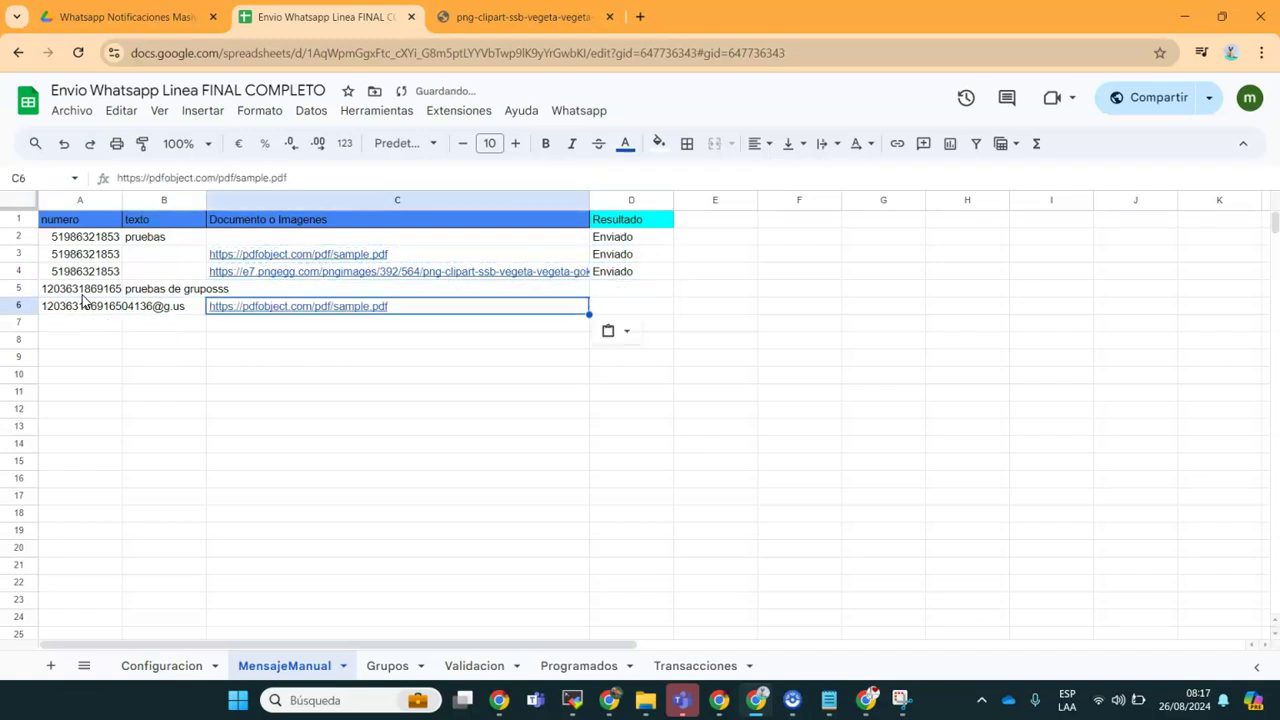
pyautogui.click(584, 341)
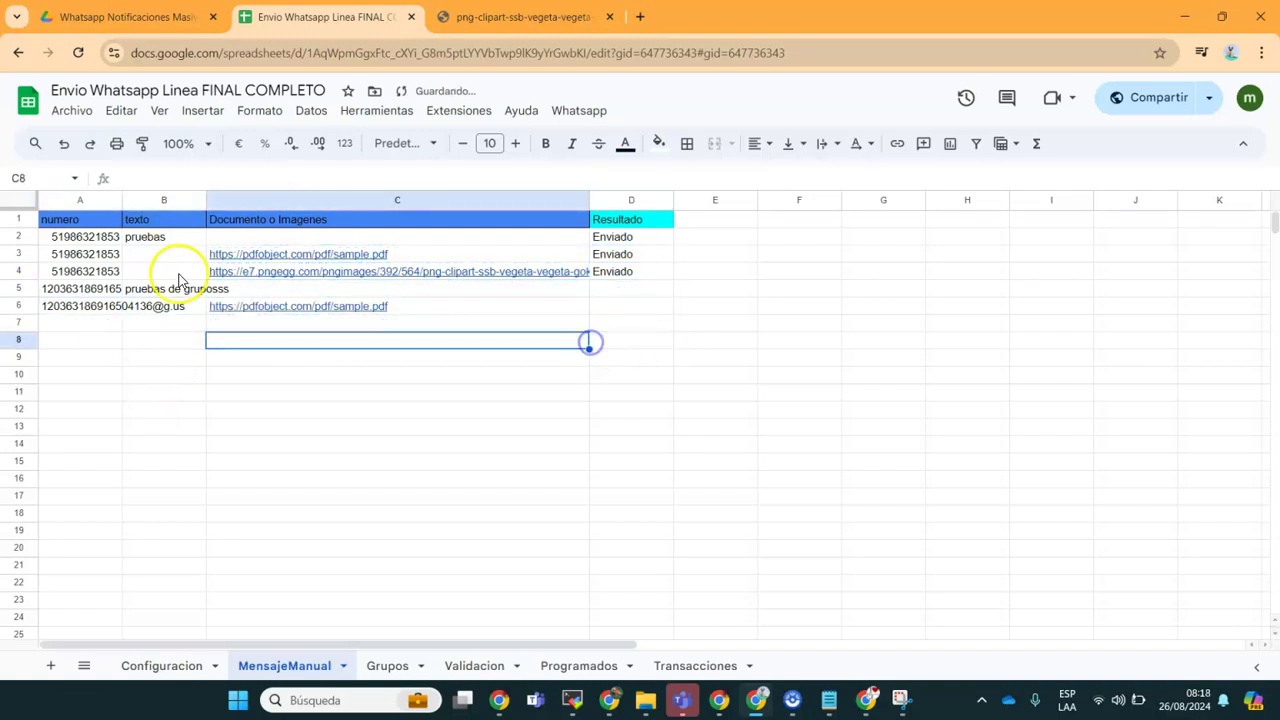
# Step: Send the manual messages for the two group rows via Whatsapp > Enviar Mensaje Manual
pyautogui.moveTo(90, 289); pyautogui.dragTo(617, 297)
pyautogui.click(546, 374)
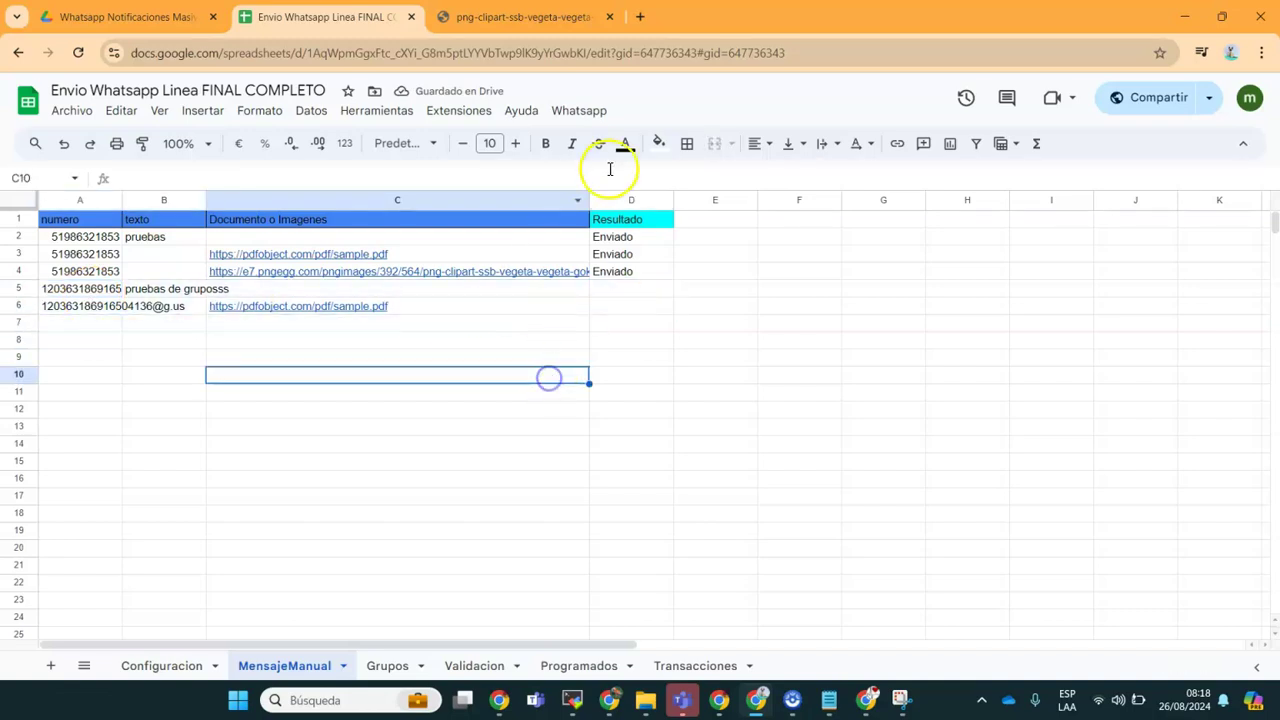
pyautogui.click(580, 111)
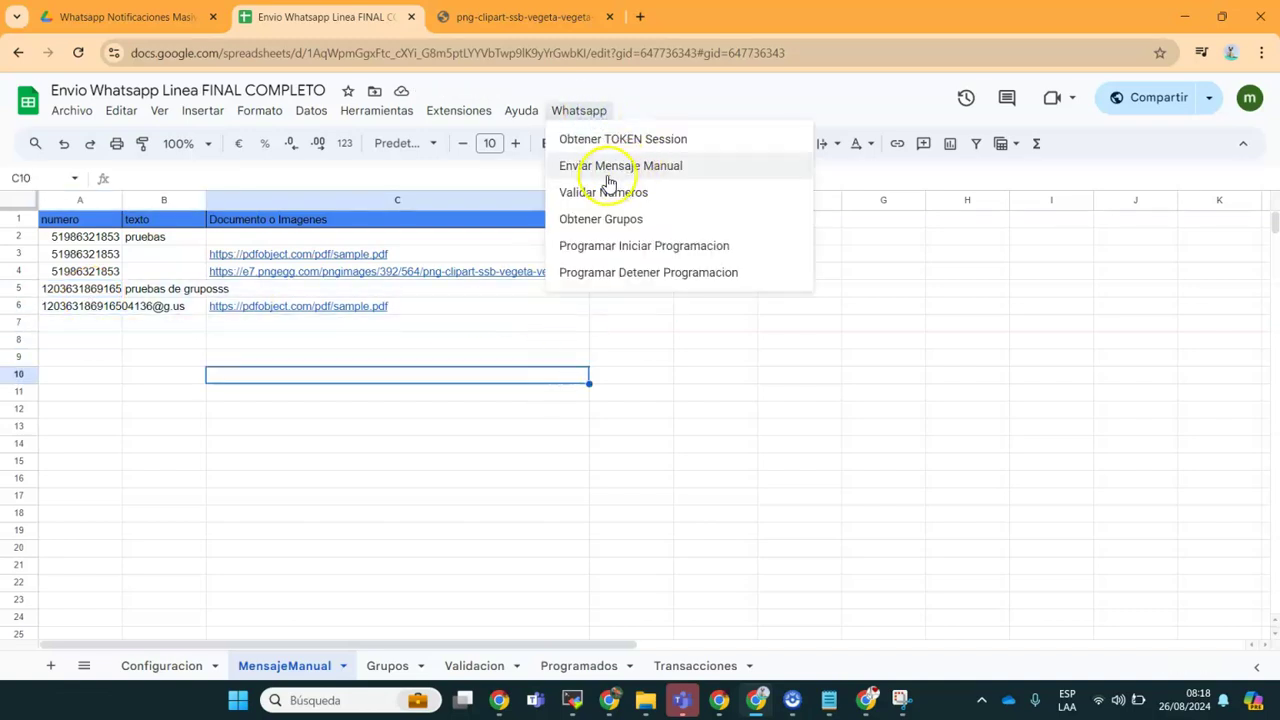
pyautogui.click(602, 168)
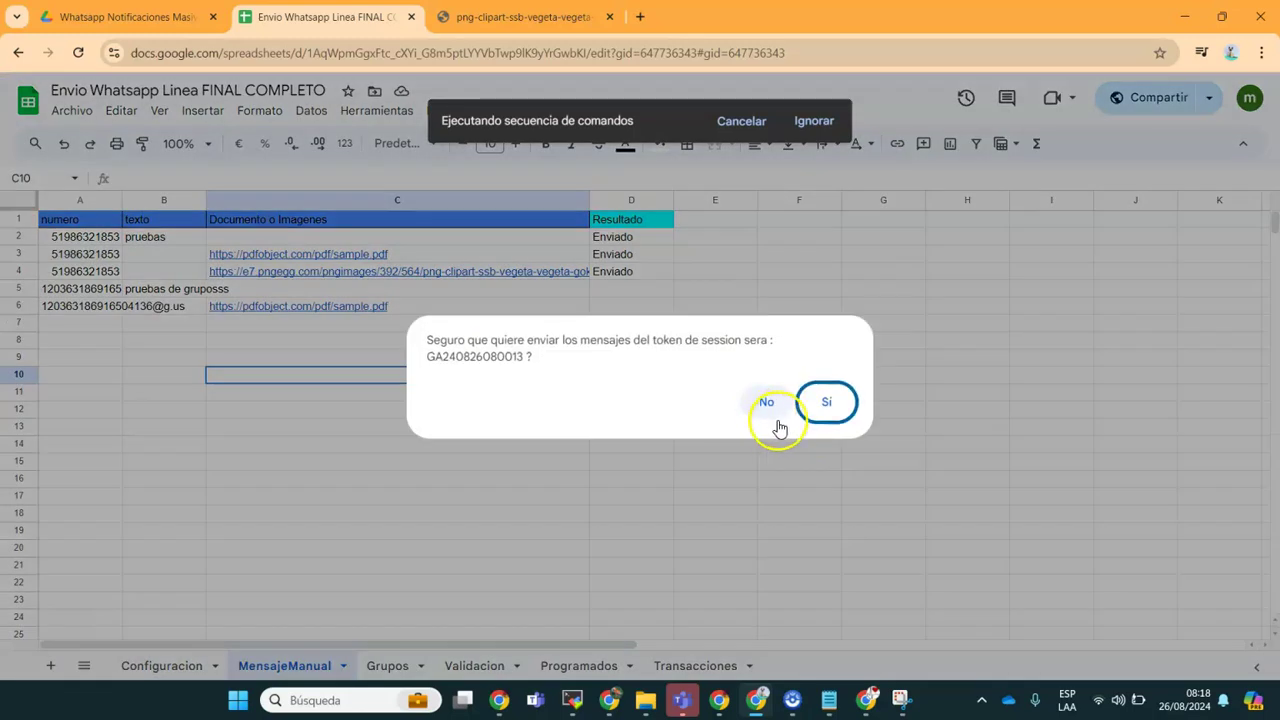
pyautogui.click(820, 418)
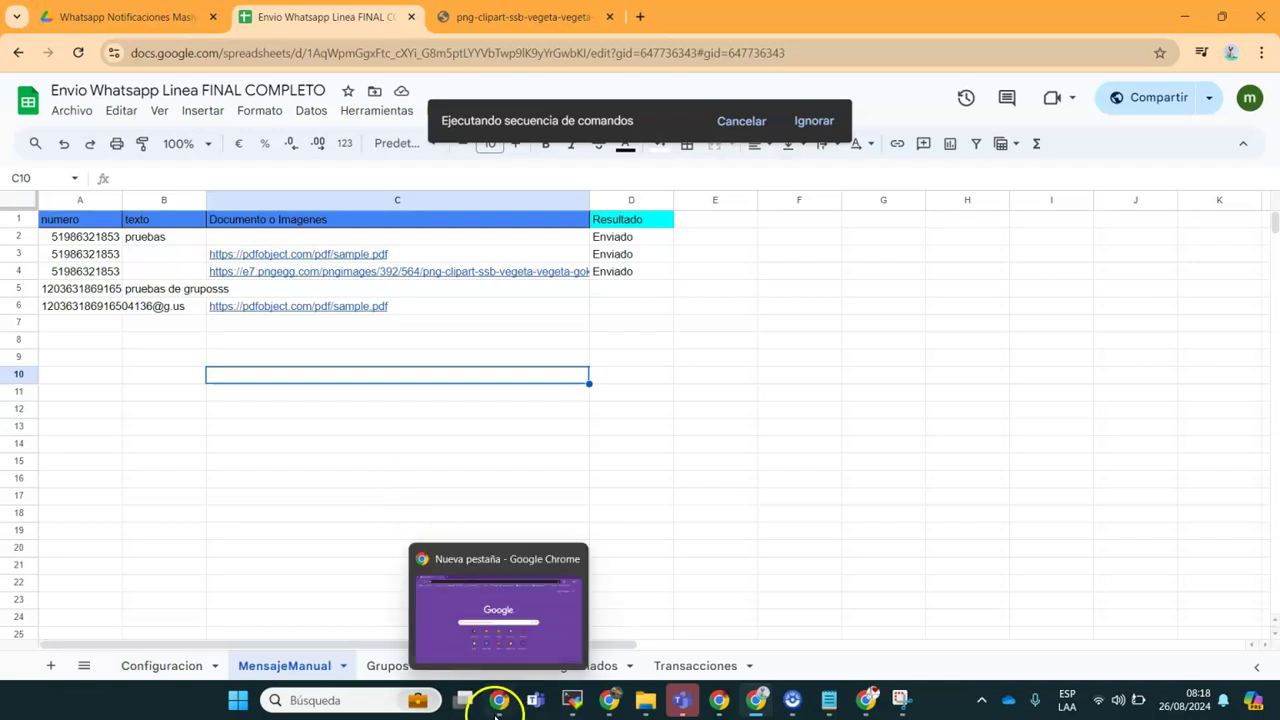
# Step: In the Pryebas taxi group, confirm the pruebas de gruposss text arrived and open sample.pdf
pyautogui.moveTo(610, 708)
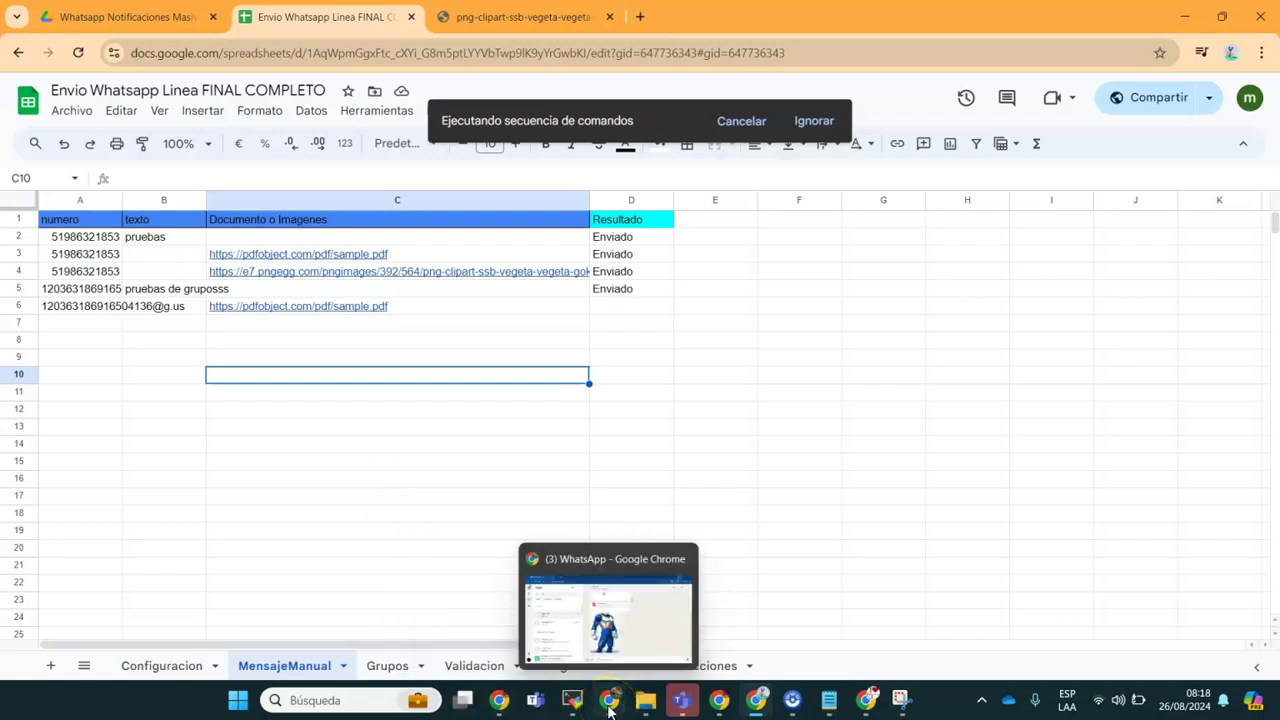
pyautogui.click(640, 640)
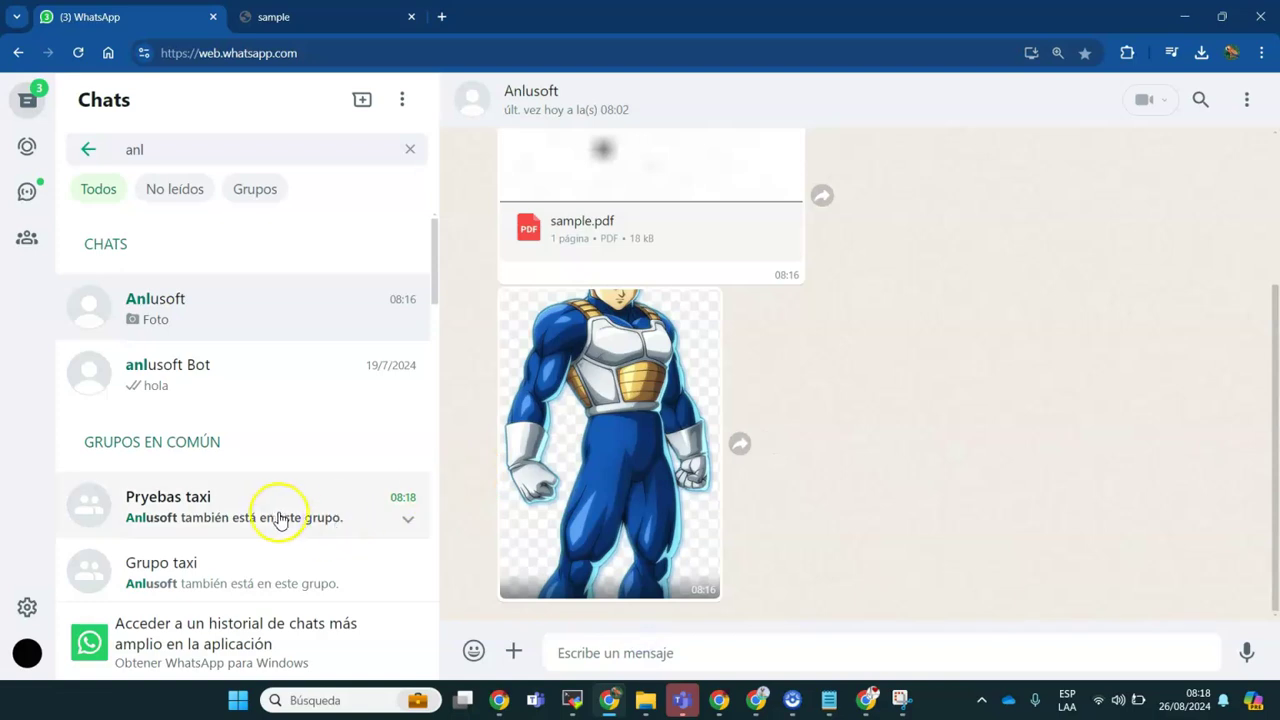
pyautogui.click(280, 519)
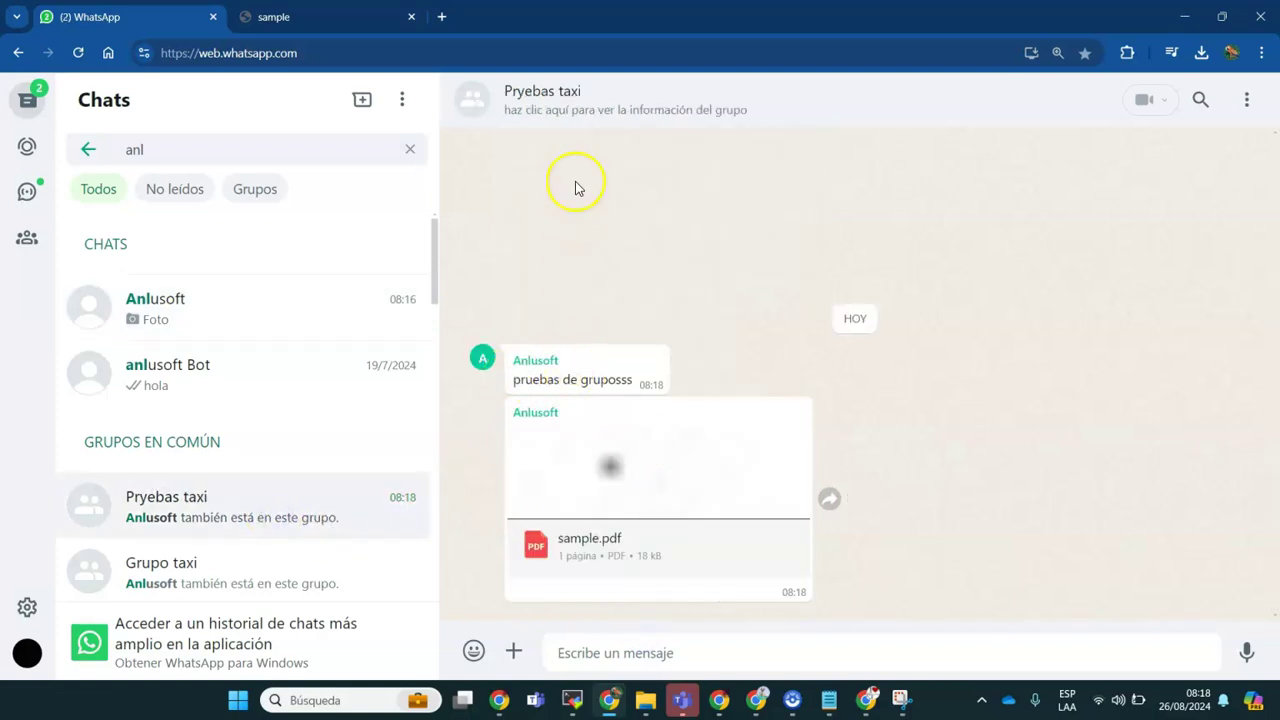
pyautogui.moveTo(540, 381); pyautogui.dragTo(591, 381)
pyautogui.click(610, 466)
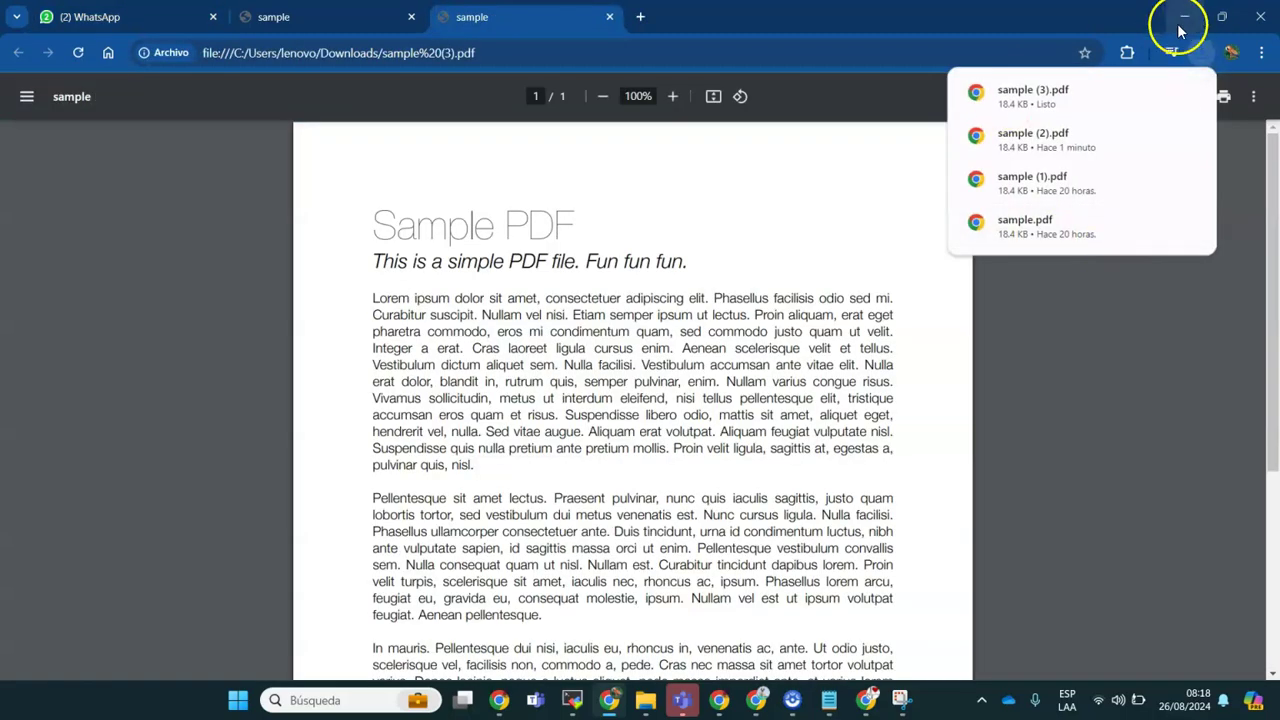
# Step: Dismiss the API notice, go to the Validacion sheet and review its phone numbers in column A
pyautogui.click(1184, 16)
pyautogui.click(708, 396)
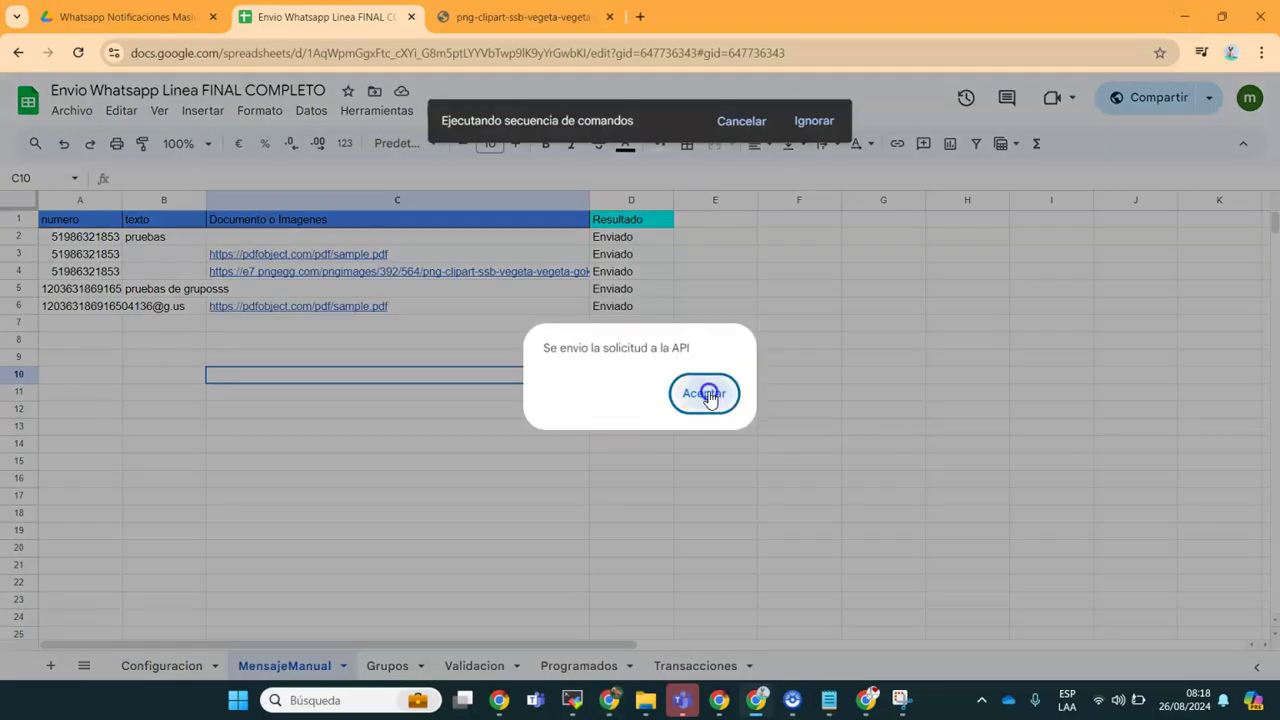
pyautogui.click(476, 666)
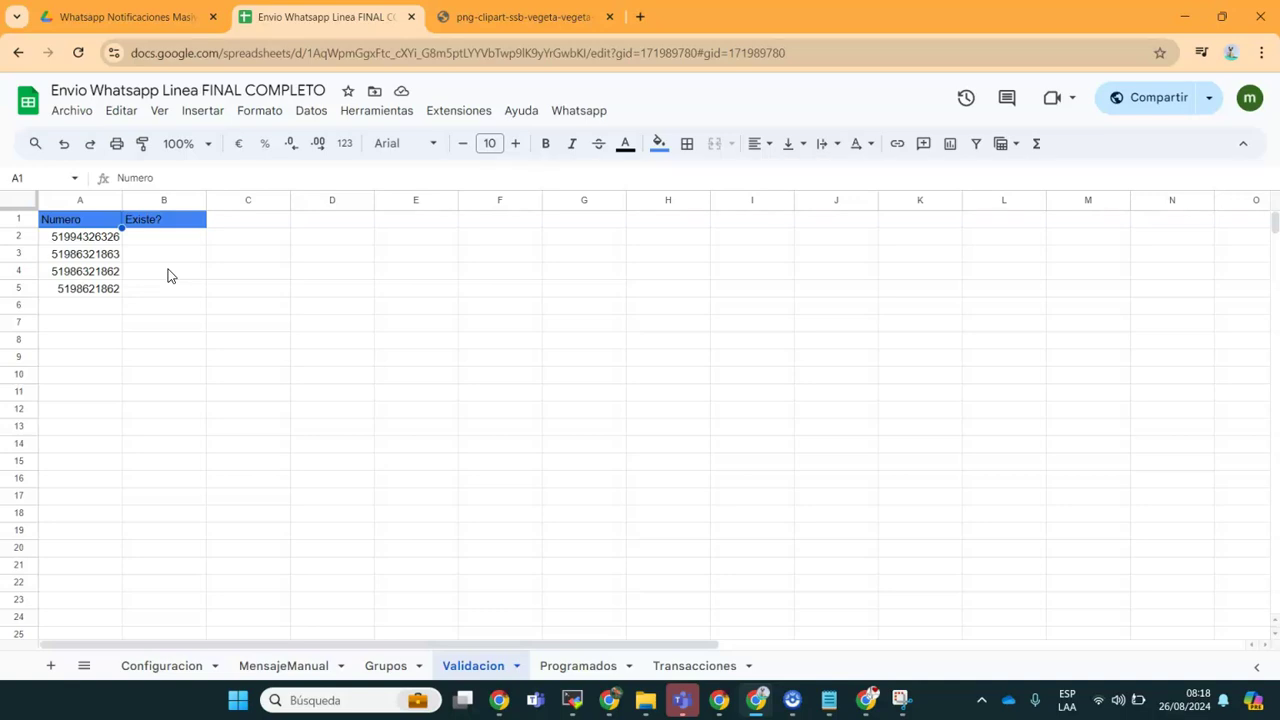
pyautogui.moveTo(88, 236); pyautogui.dragTo(83, 331)
pyautogui.click(97, 374)
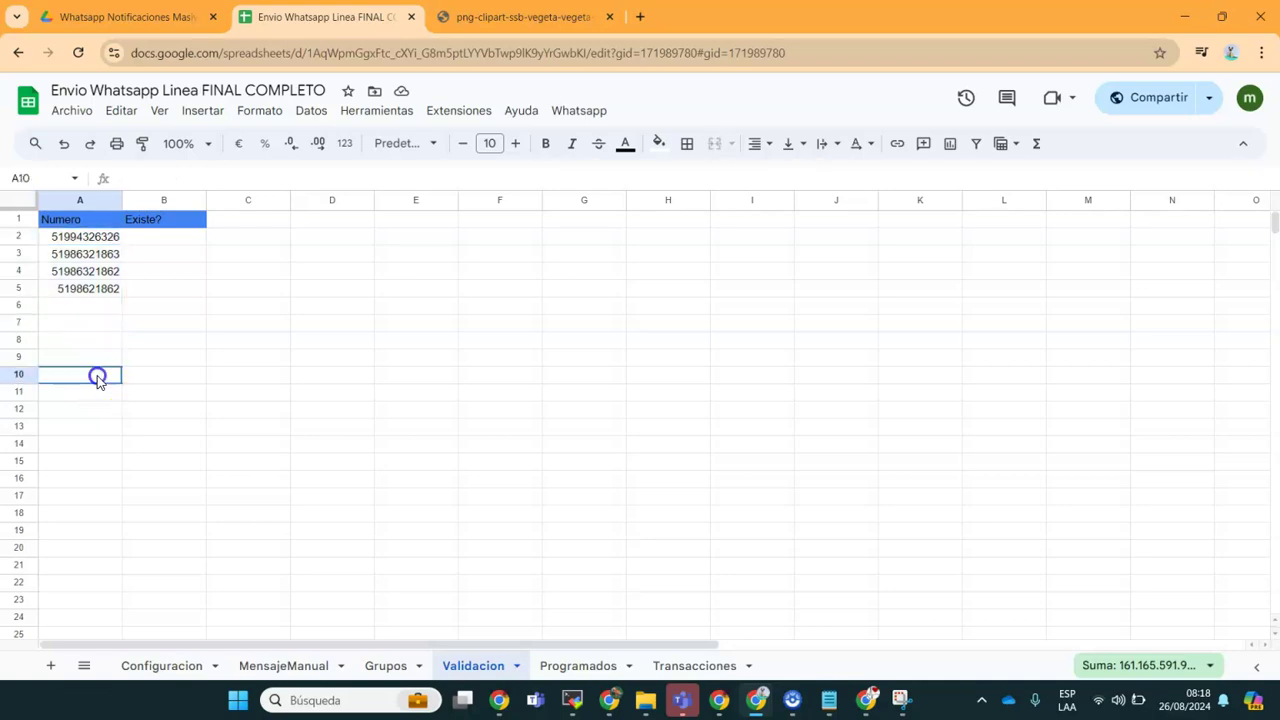
pyautogui.moveTo(83, 432); pyautogui.dragTo(102, 237)
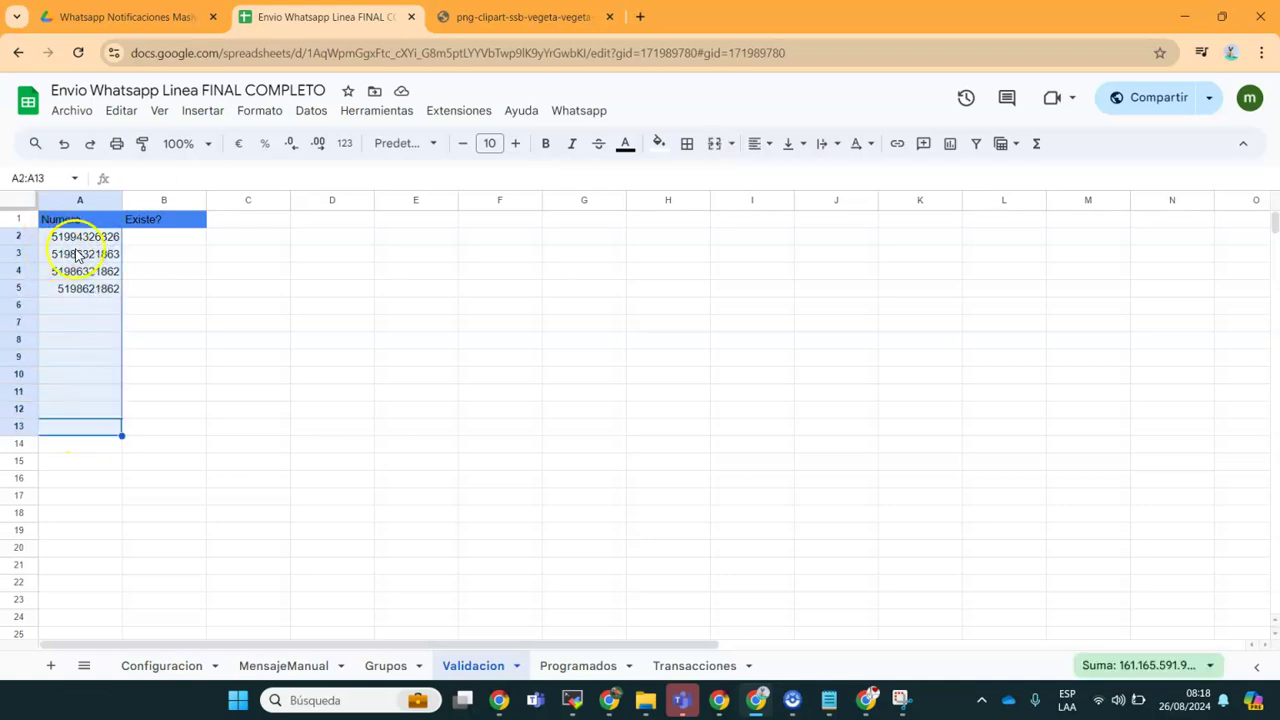
pyautogui.moveTo(77, 237); pyautogui.dragTo(94, 465)
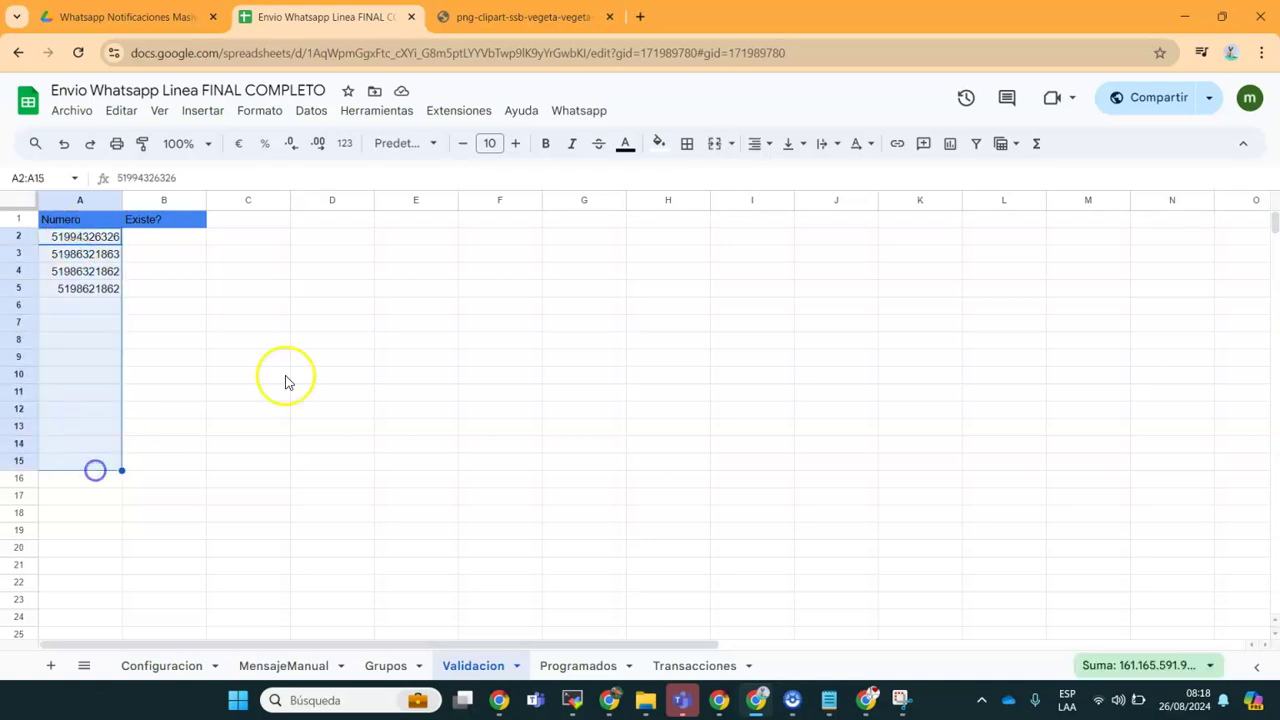
pyautogui.click(478, 372)
# Step: Run Whatsapp > Validar Numeros and confirm, filling Existe? with SI or NO
pyautogui.click(579, 111)
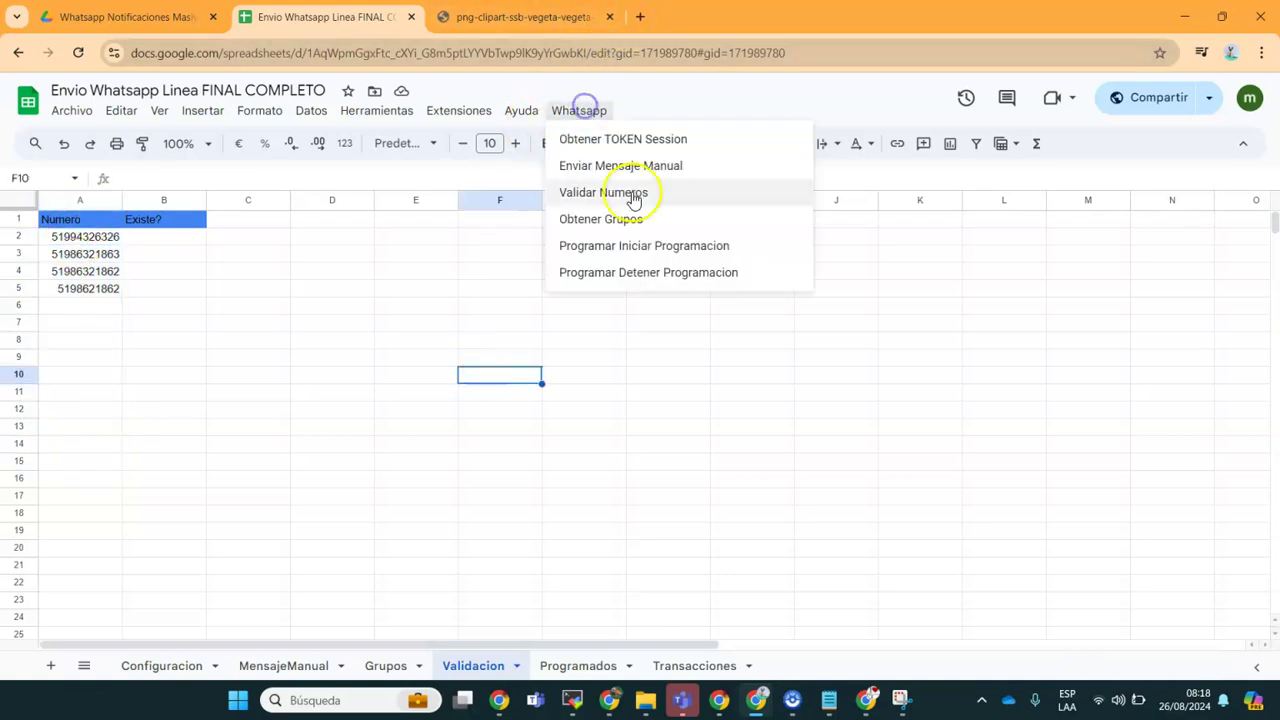
pyautogui.click(603, 194)
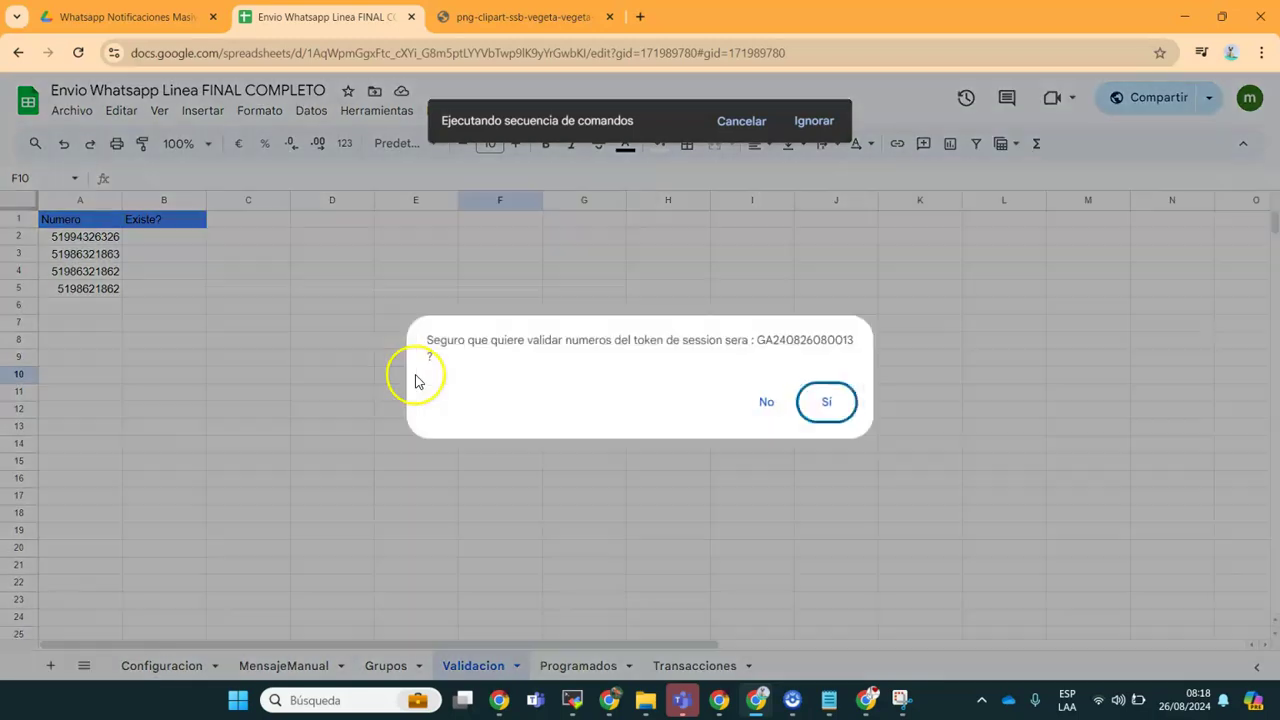
pyautogui.click(828, 401)
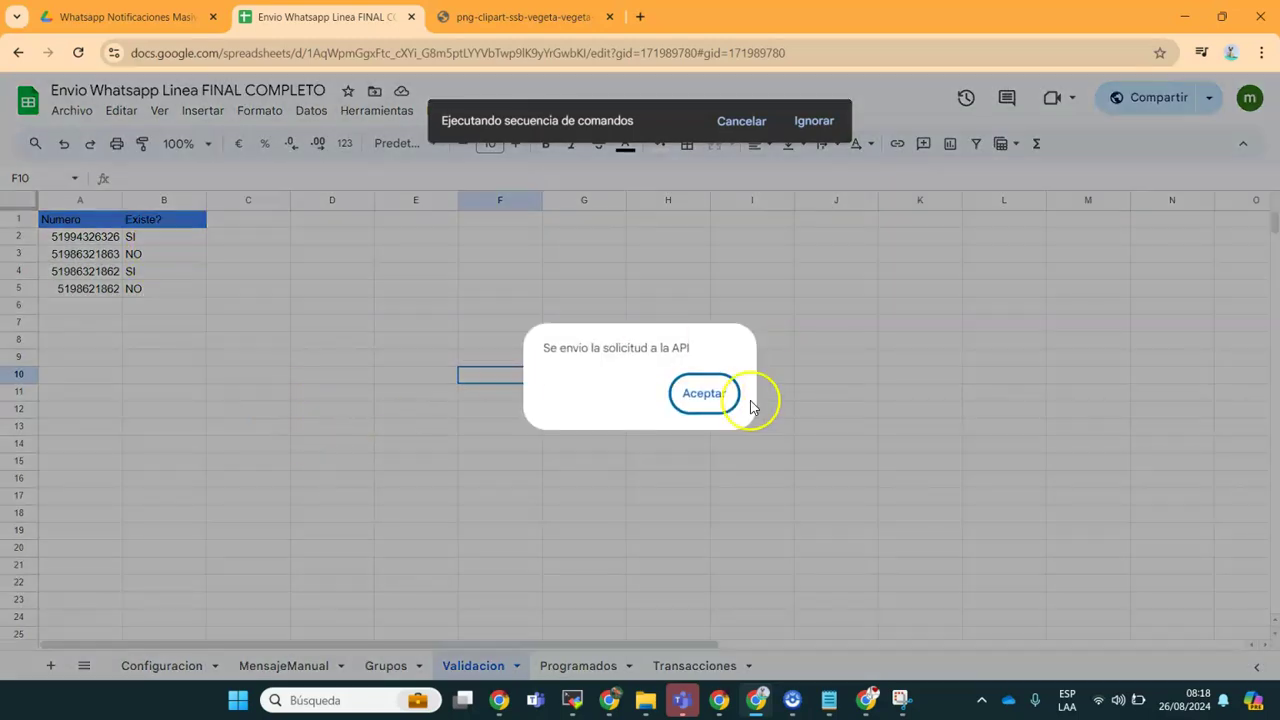
pyautogui.click(709, 391)
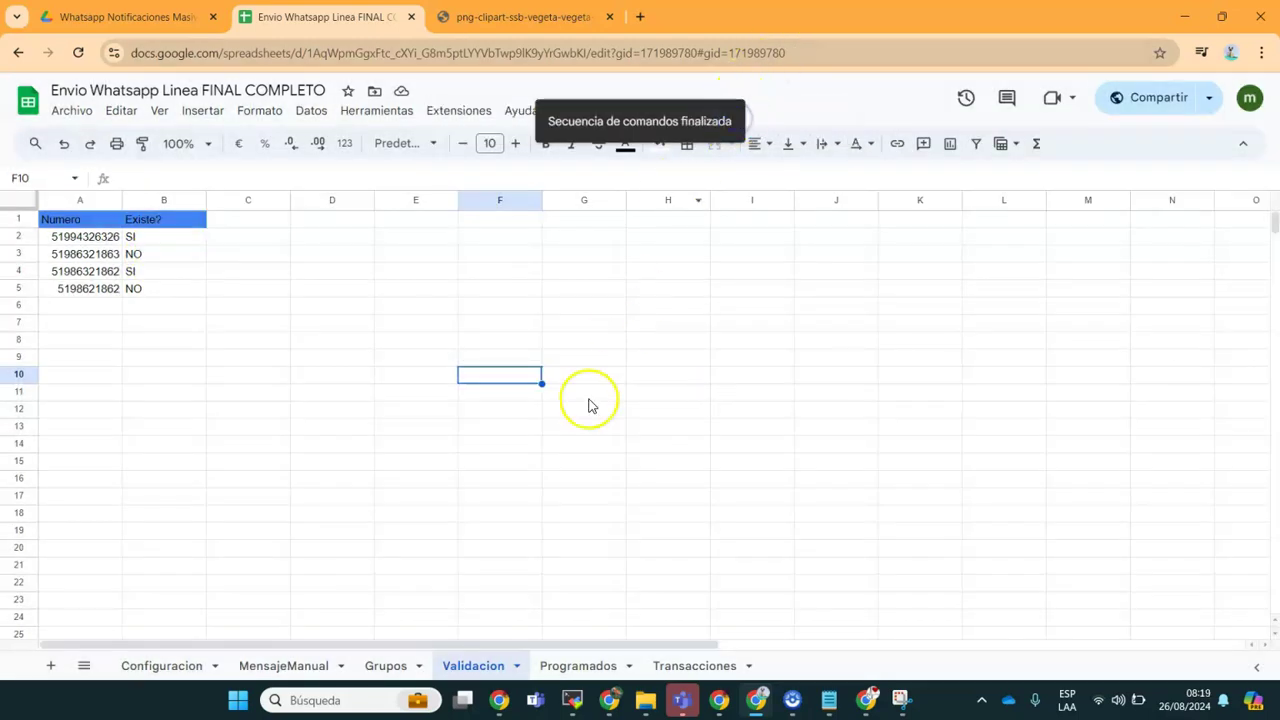
pyautogui.click(588, 394)
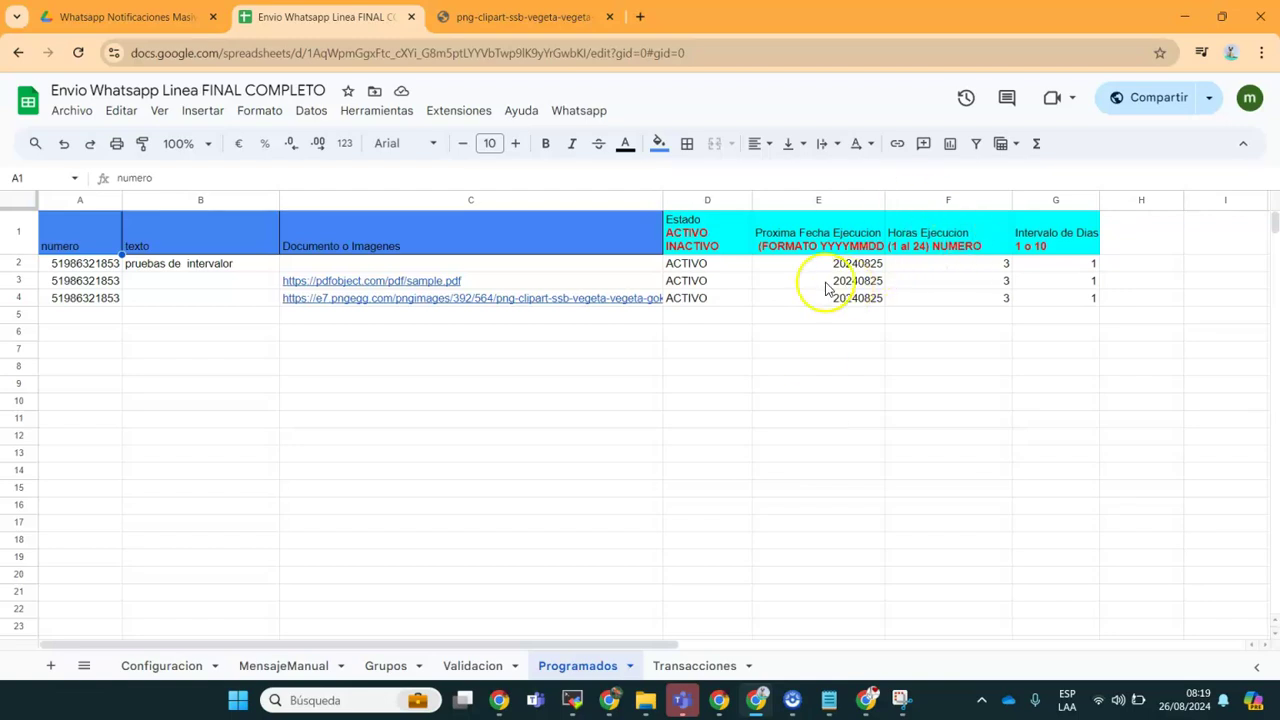
# Step: Clear the old schedule values in E2:G4 and set date 20240826 in E2:E4
pyautogui.moveTo(812, 265); pyautogui.dragTo(1065, 303)
pyautogui.press('Delete')
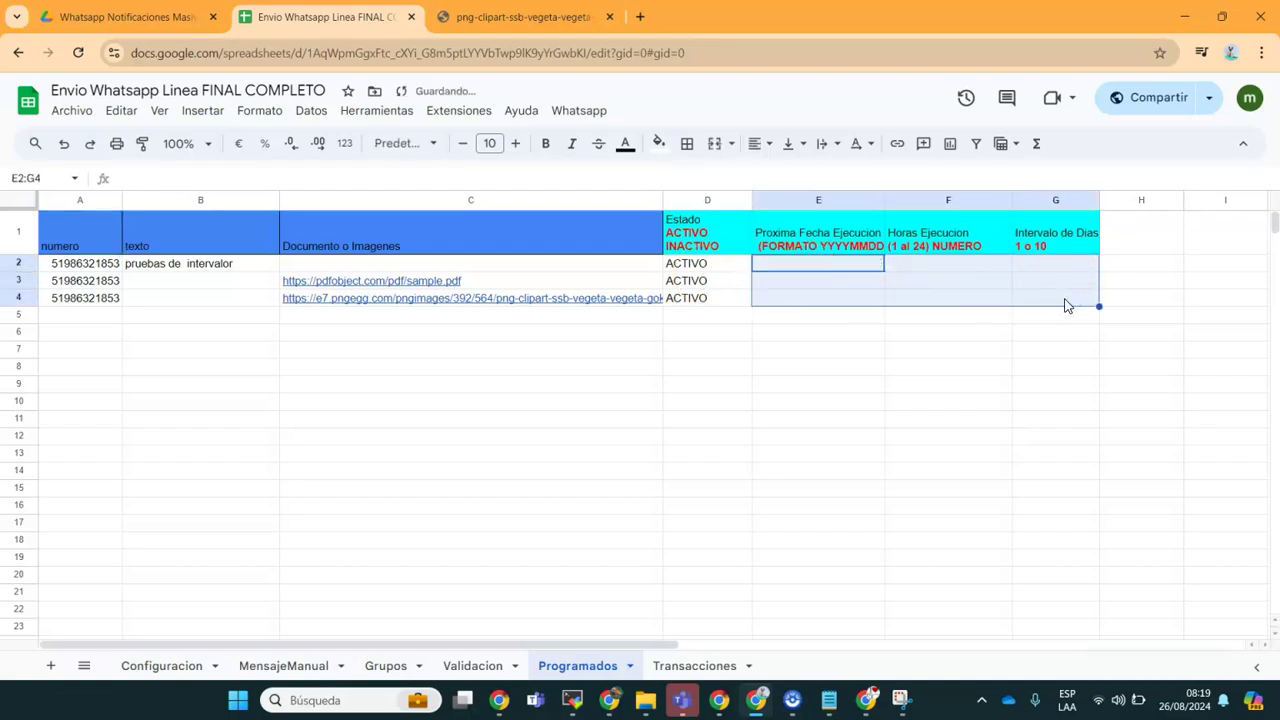
pyautogui.moveTo(100, 265); pyautogui.dragTo(697, 294)
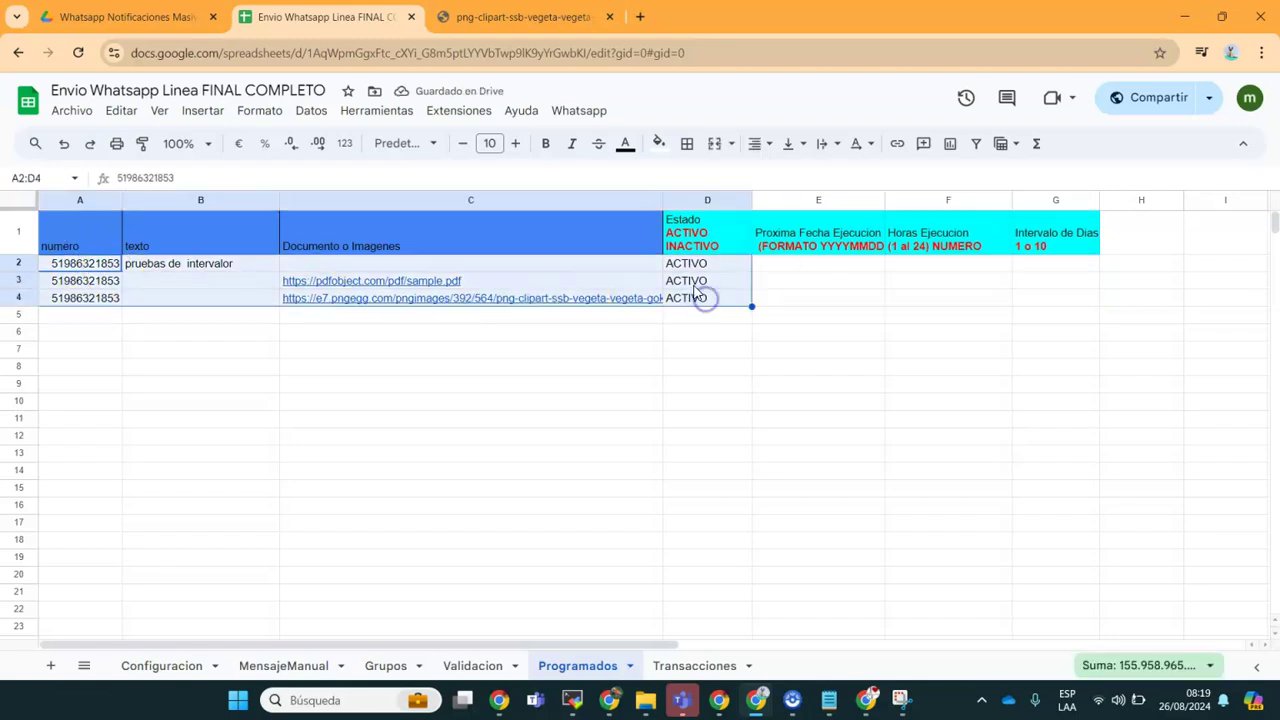
pyautogui.click(779, 265)
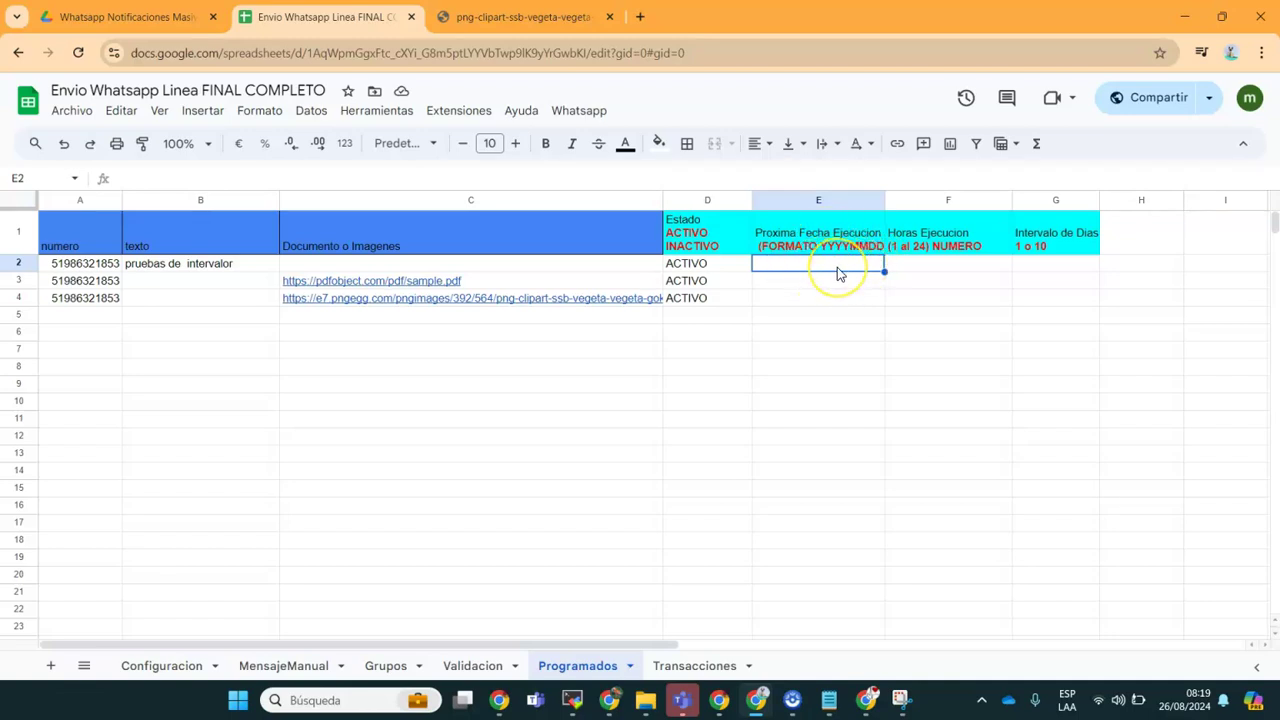
pyautogui.click(837, 267)
pyautogui.write('20240826')
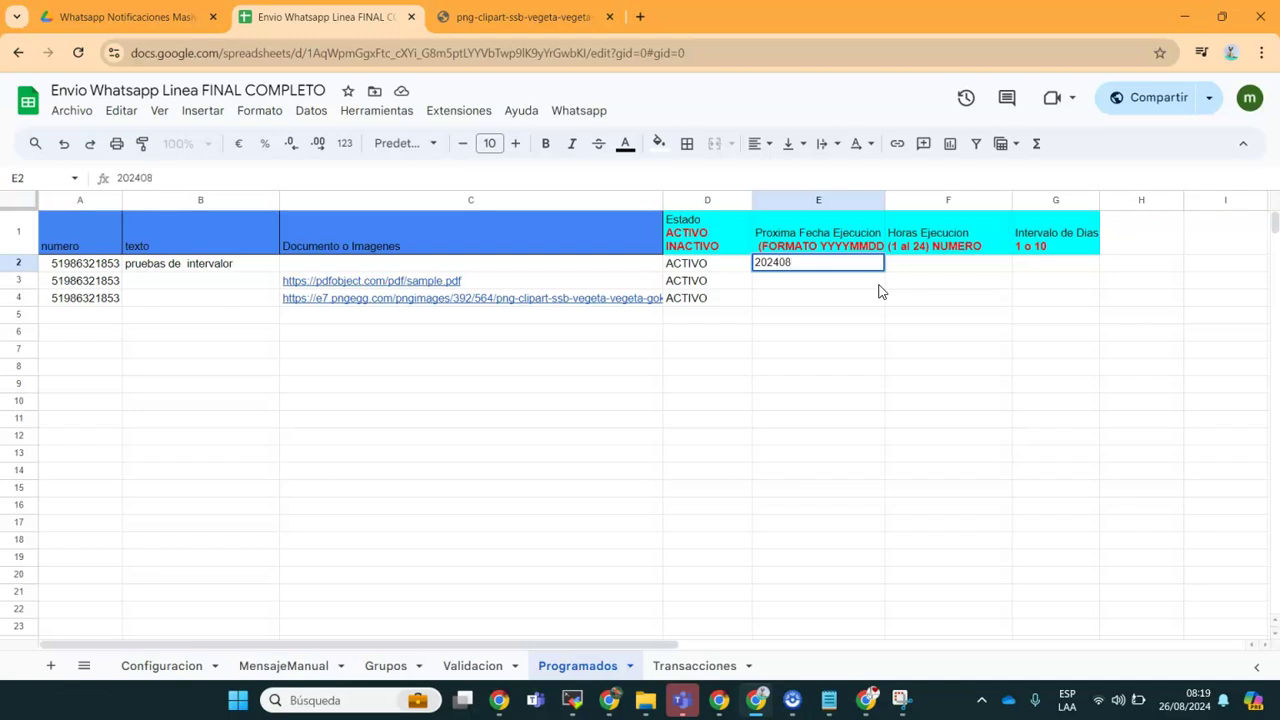
pyautogui.click(860, 333)
pyautogui.click(822, 270)
pyautogui.hotkey('ctrl', 'c')
pyautogui.press('Down')
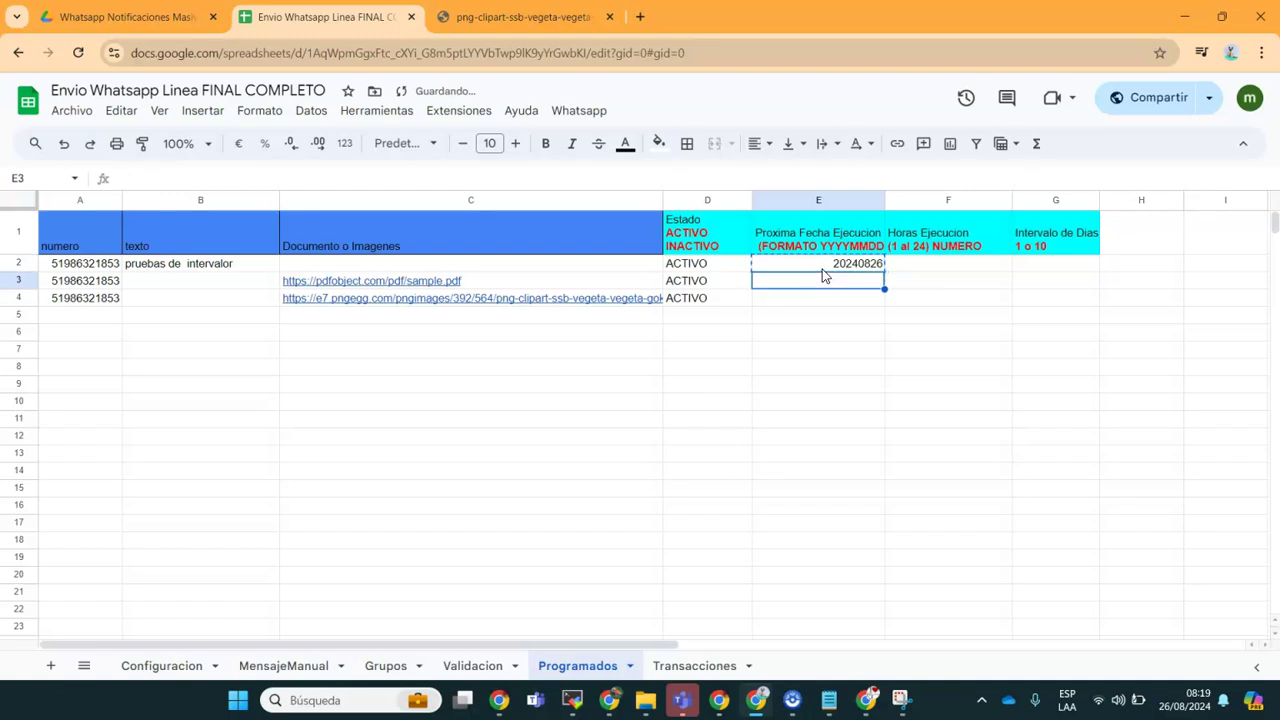
pyautogui.hotkey('ctrl', 'v')
pyautogui.press('Down')
pyautogui.hotkey('ctrl', 'v')
# Step: Enter execution hour 3 in F2, F3 and F4
pyautogui.press('Right')
pyautogui.press('Up')
pyautogui.press('Up')
pyautogui.press('Up')
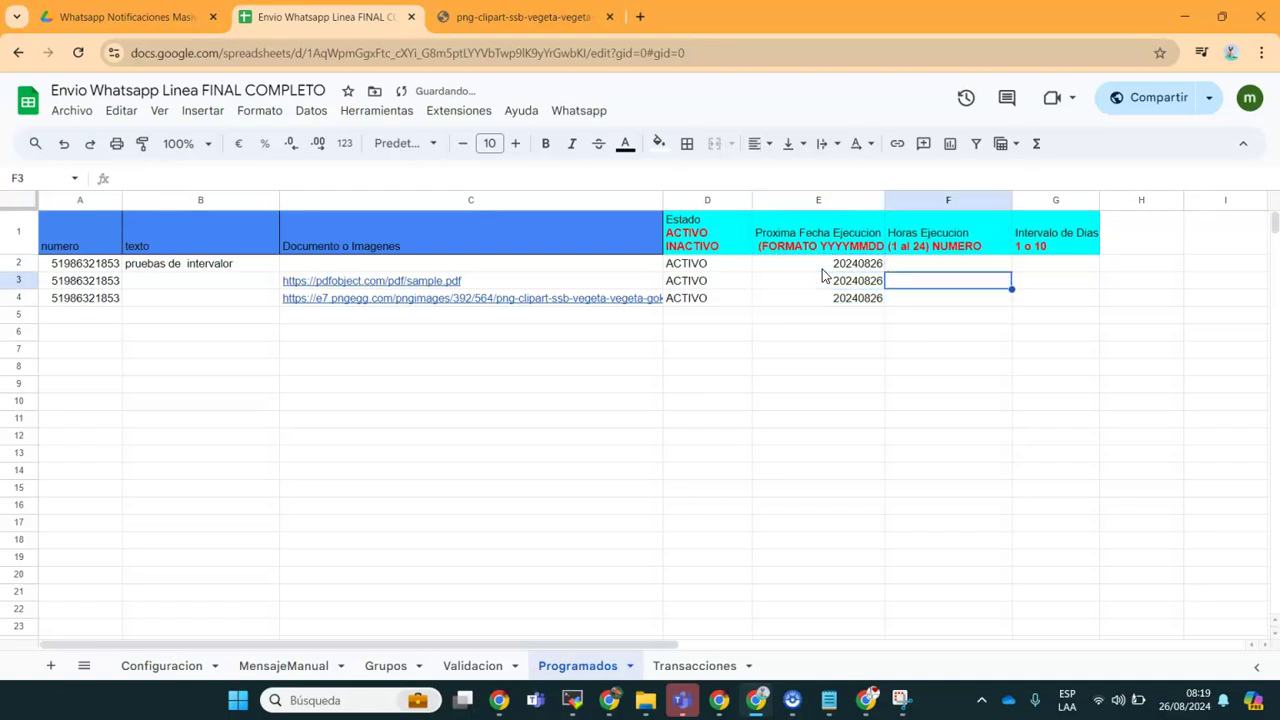
pyautogui.press('Down')
pyautogui.write('3')
pyautogui.press('Return')
pyautogui.write('3')
pyautogui.press('Return')
pyautogui.write('3')
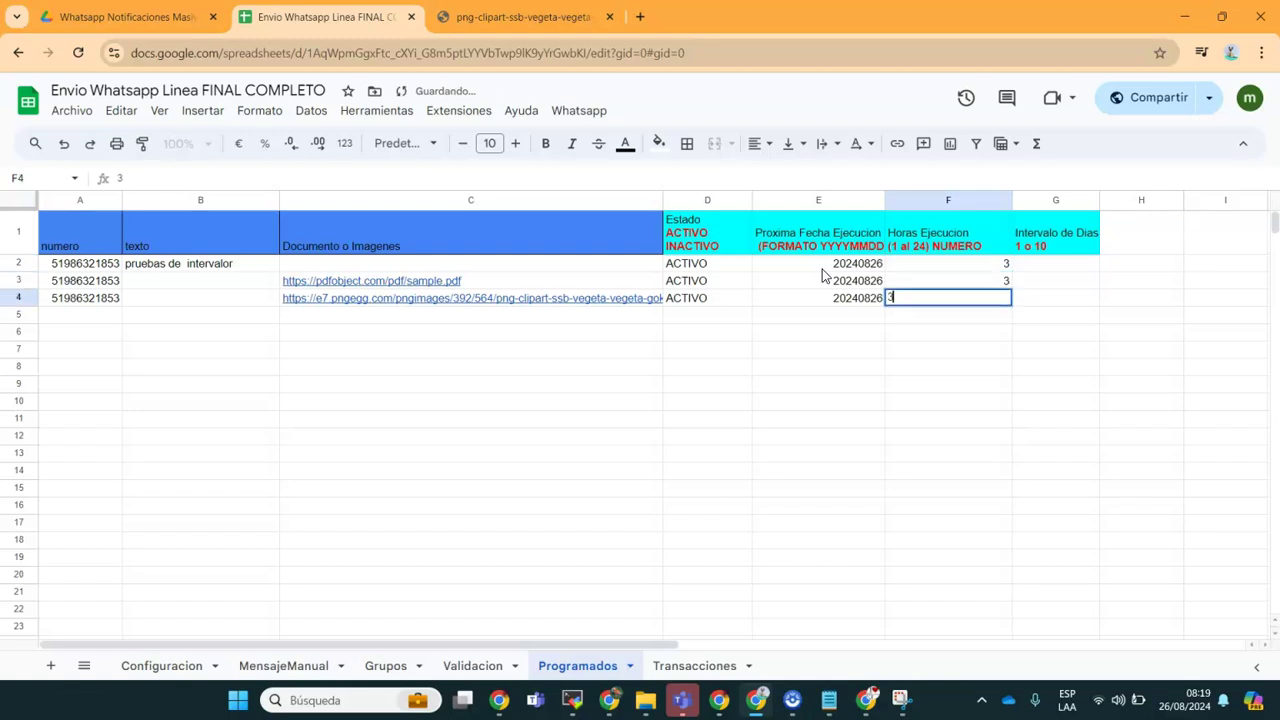
pyautogui.press('Tab')
# Step: Set the day intervals in G2:G4 to 1, 7 and 30
pyautogui.press('Up')
pyautogui.press('Up')
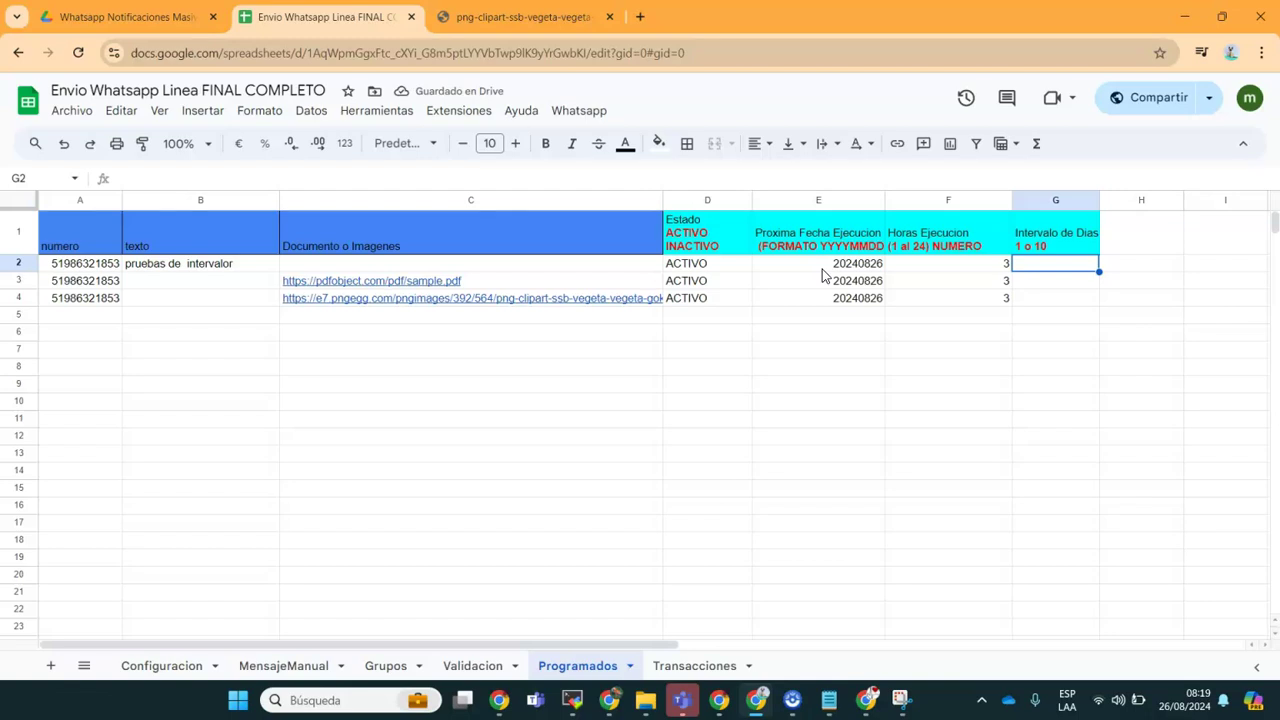
pyautogui.press('Return')
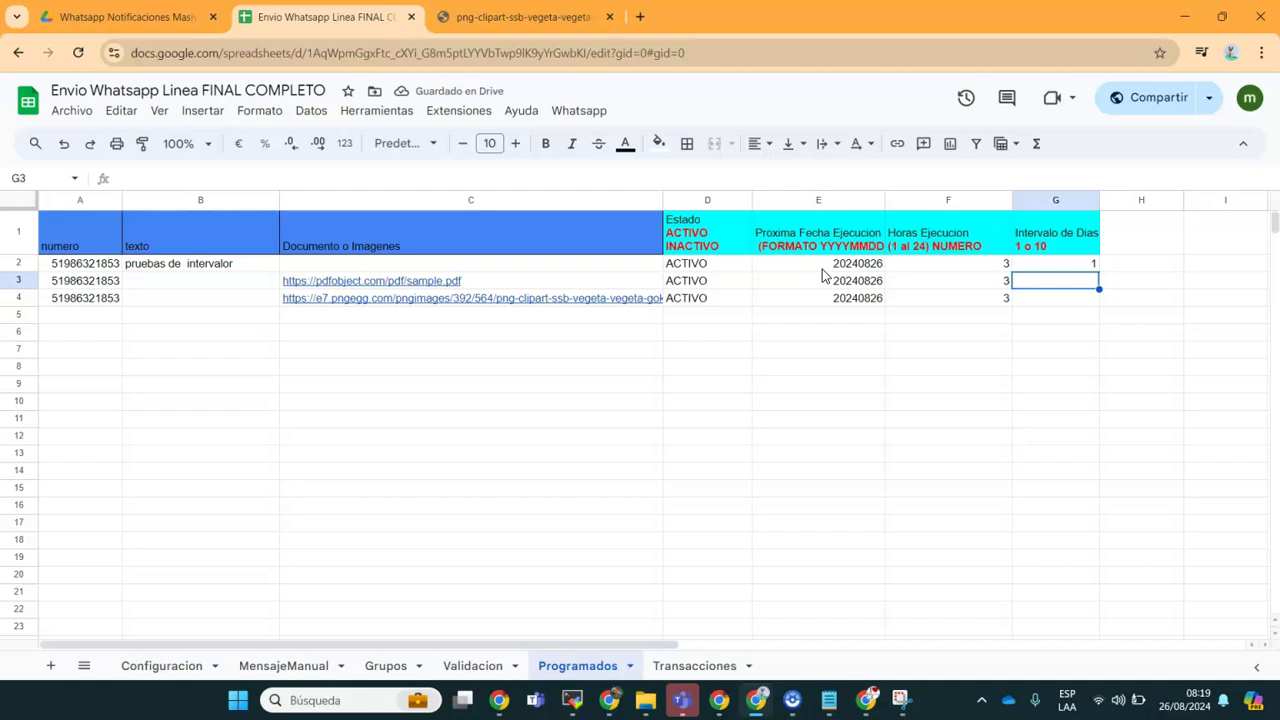
pyautogui.press('Return')
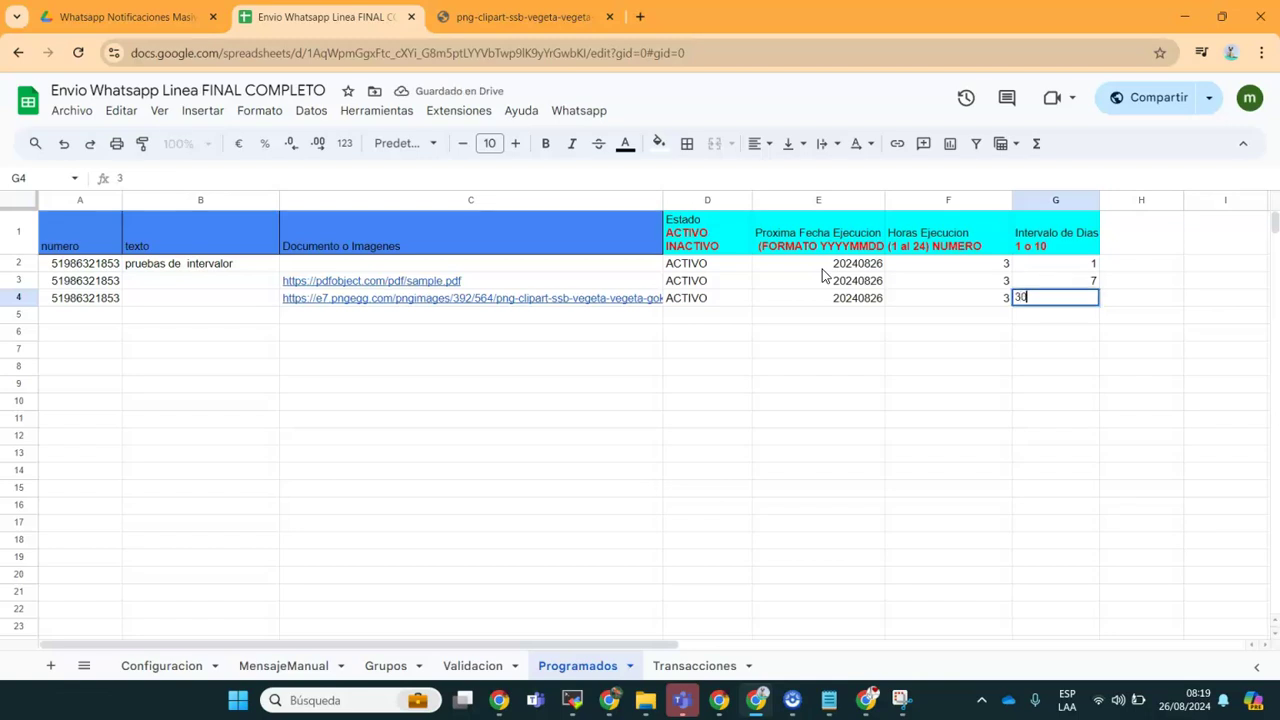
pyautogui.press('Return')
pyautogui.press('Up')
pyautogui.press('Up')
pyautogui.press('Up')
pyautogui.press('Up')
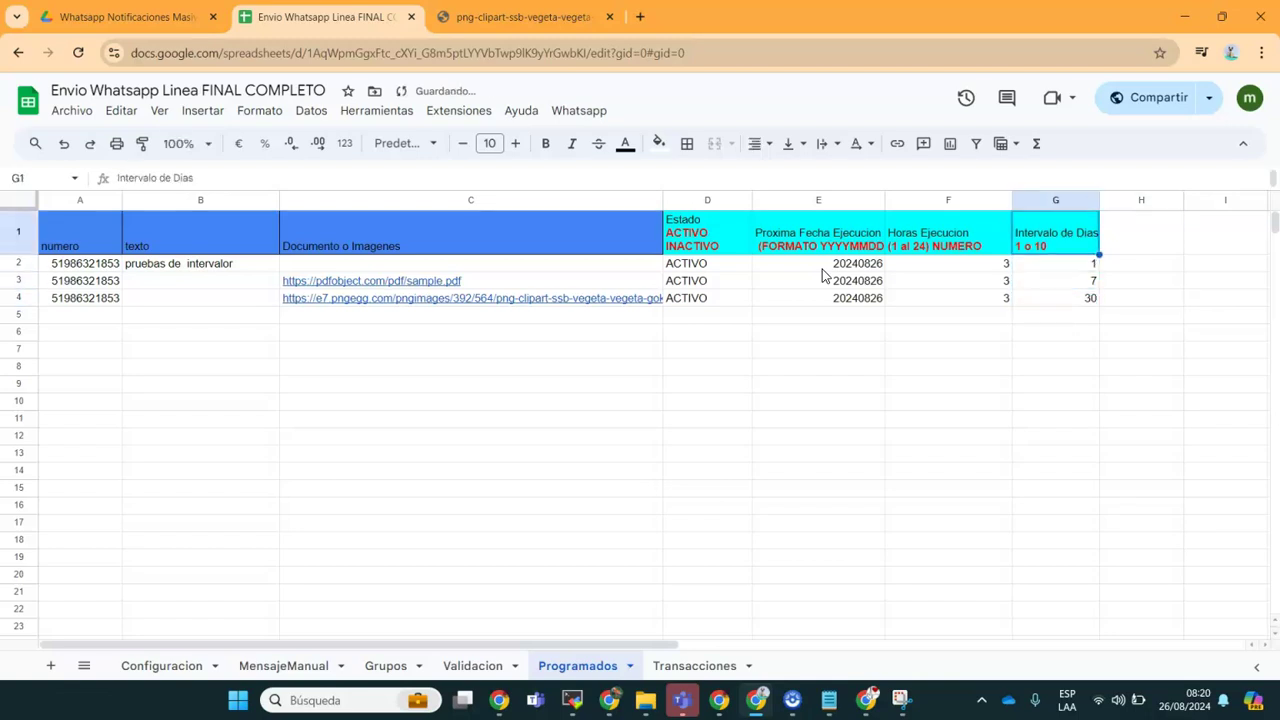
pyautogui.press('Left')
pyautogui.press('Left')
pyautogui.press('Down')
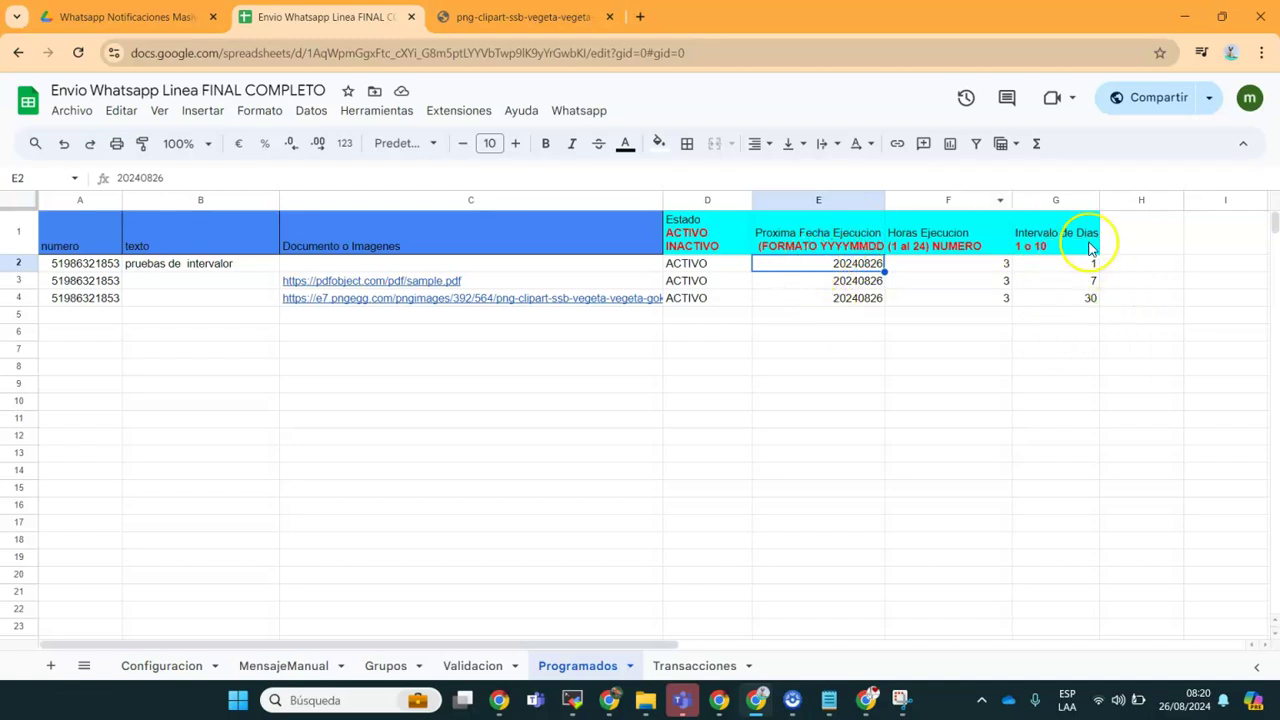
pyautogui.click(579, 110)
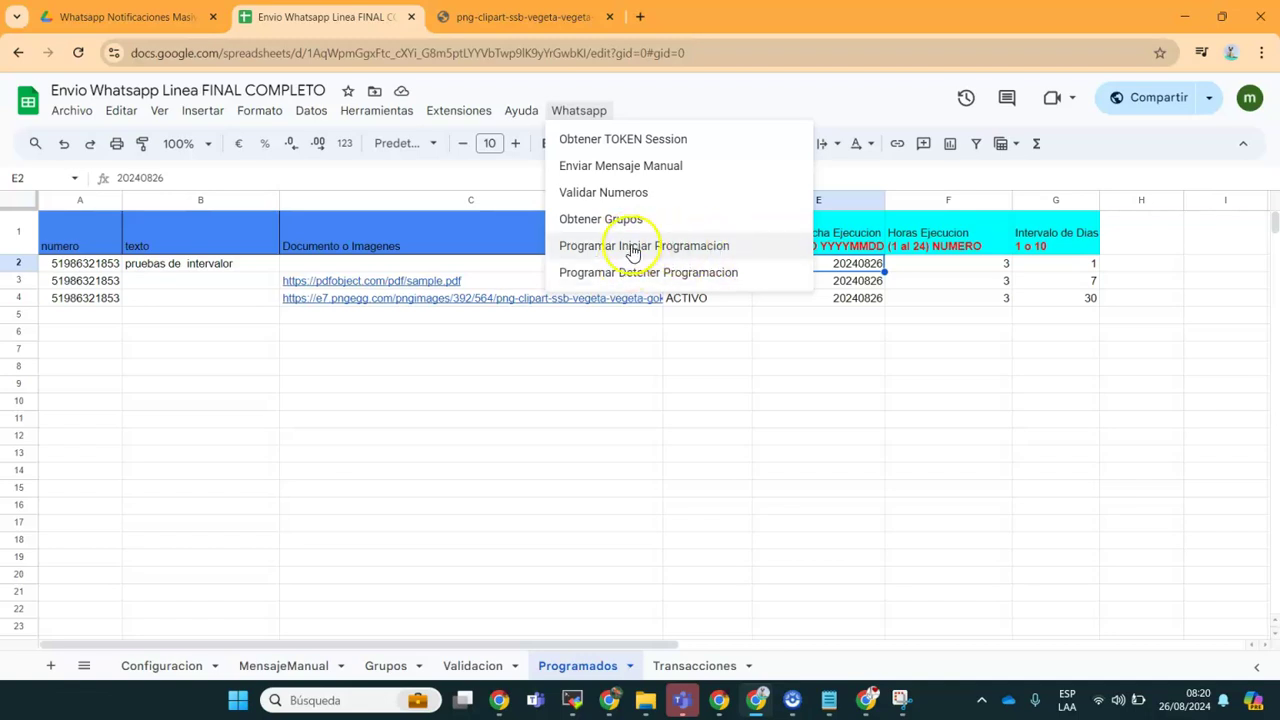
pyautogui.click(632, 246)
pyautogui.click(827, 390)
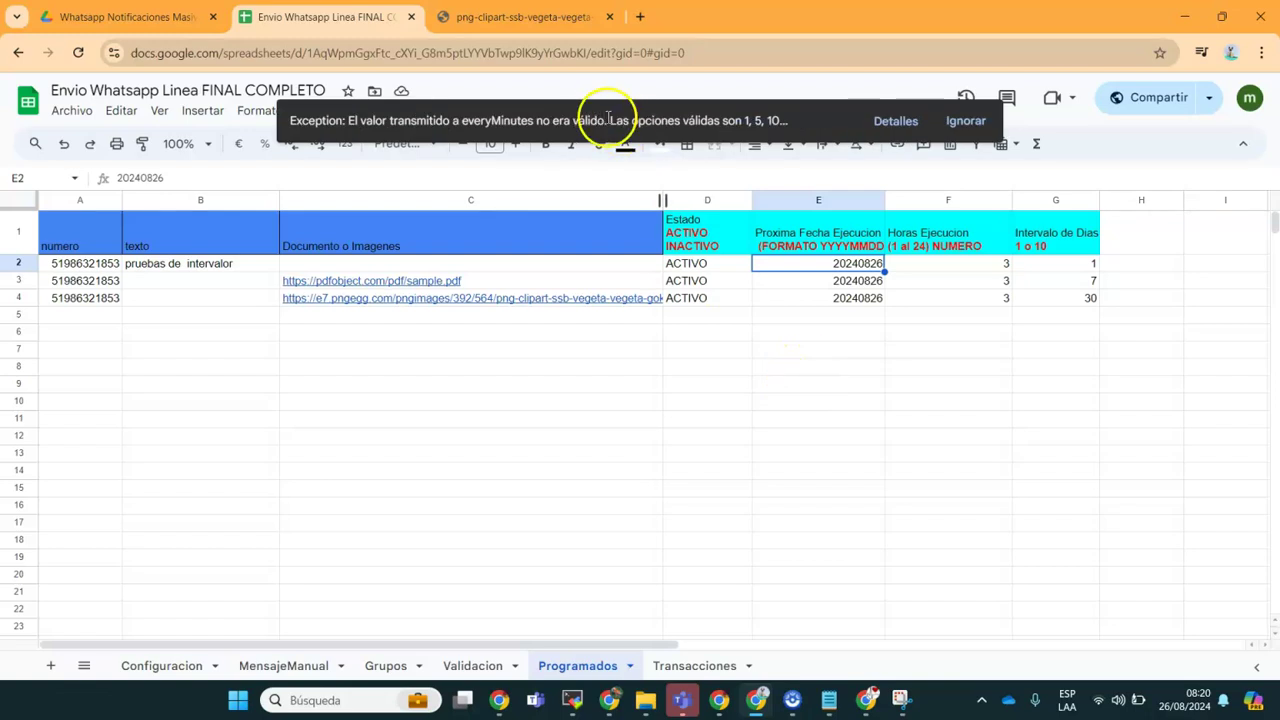
pyautogui.click(897, 122)
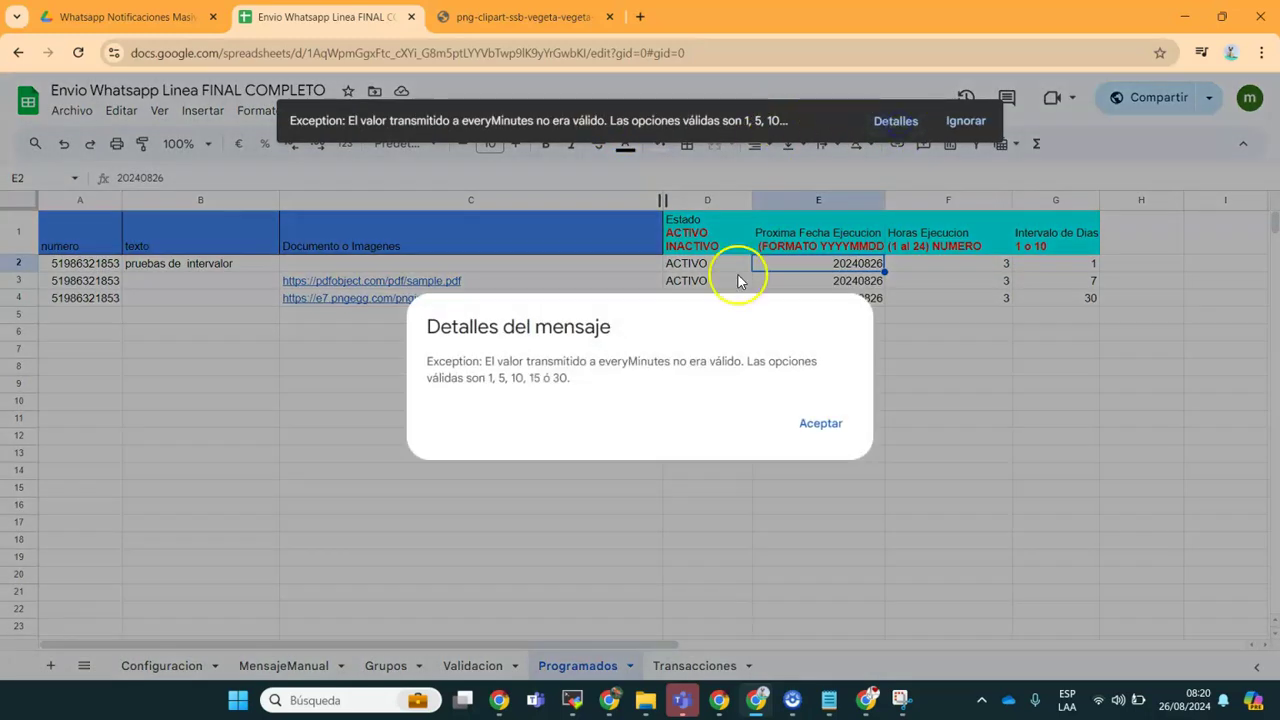
pyautogui.click(826, 425)
pyautogui.click(966, 121)
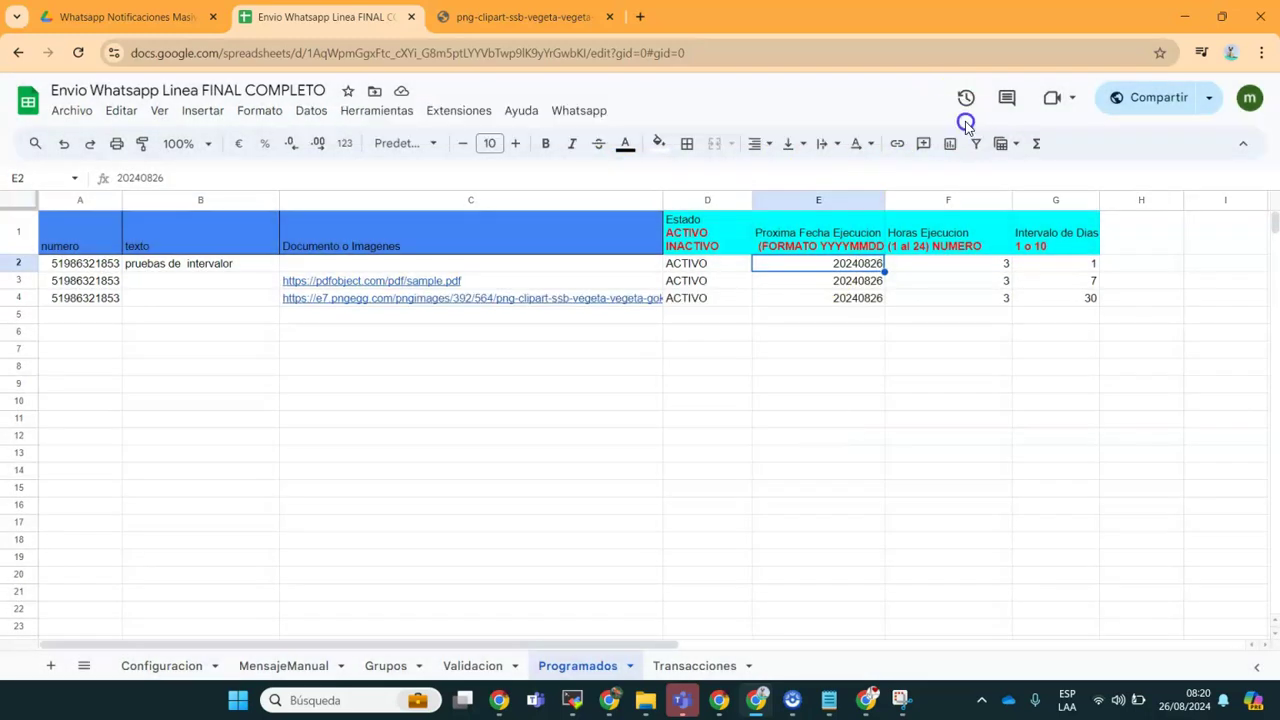
pyautogui.click(583, 111)
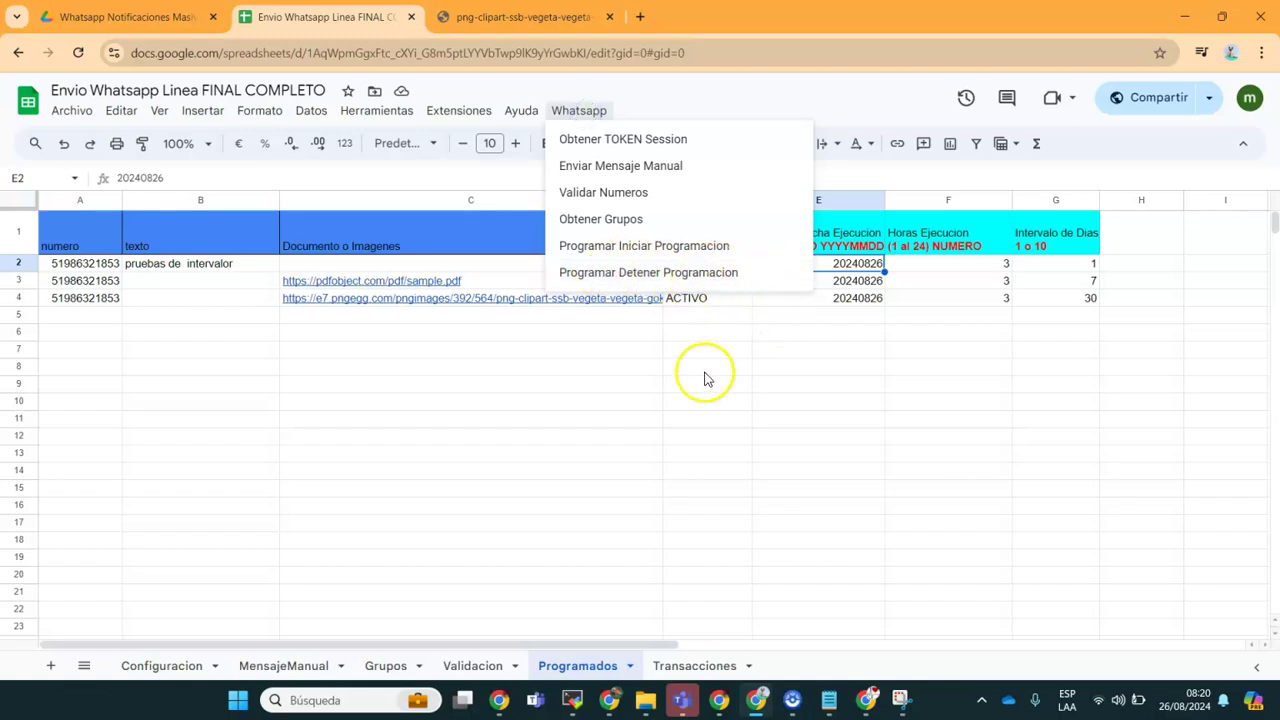
pyautogui.click(721, 418)
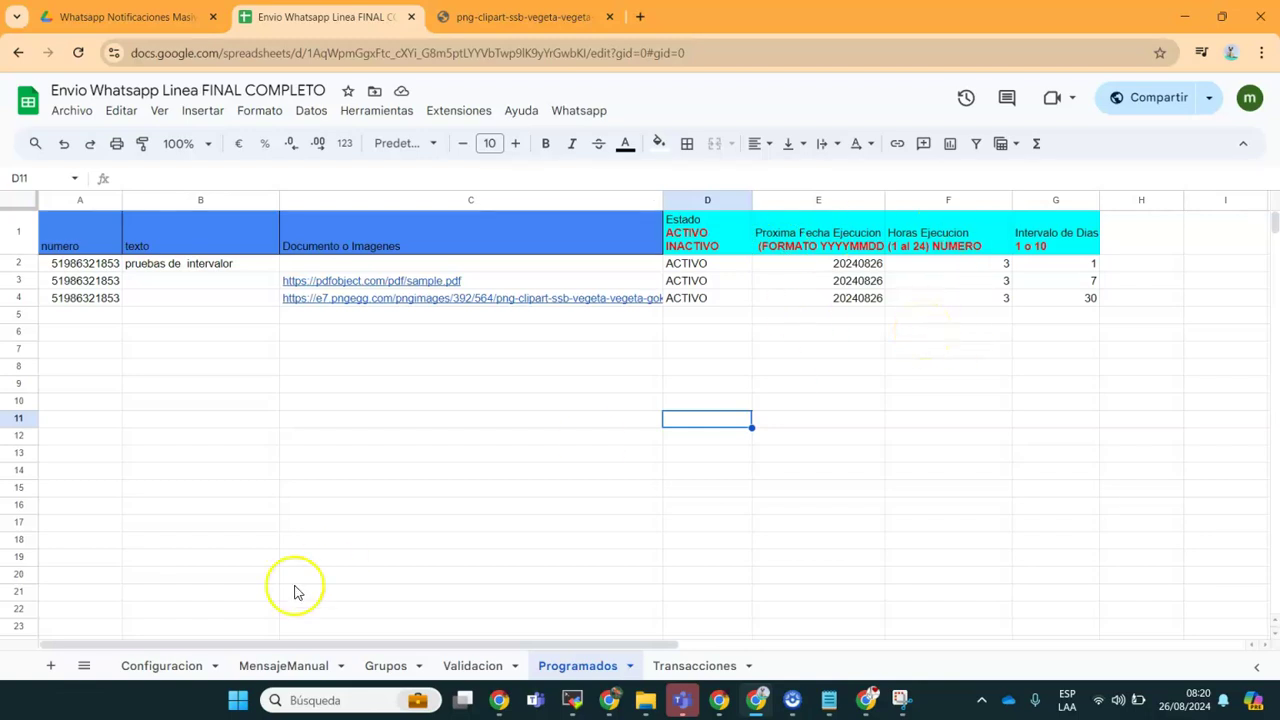
# Step: Review each sheet tab in turn, ending back on Programados
pyautogui.click(162, 666)
pyautogui.click(303, 666)
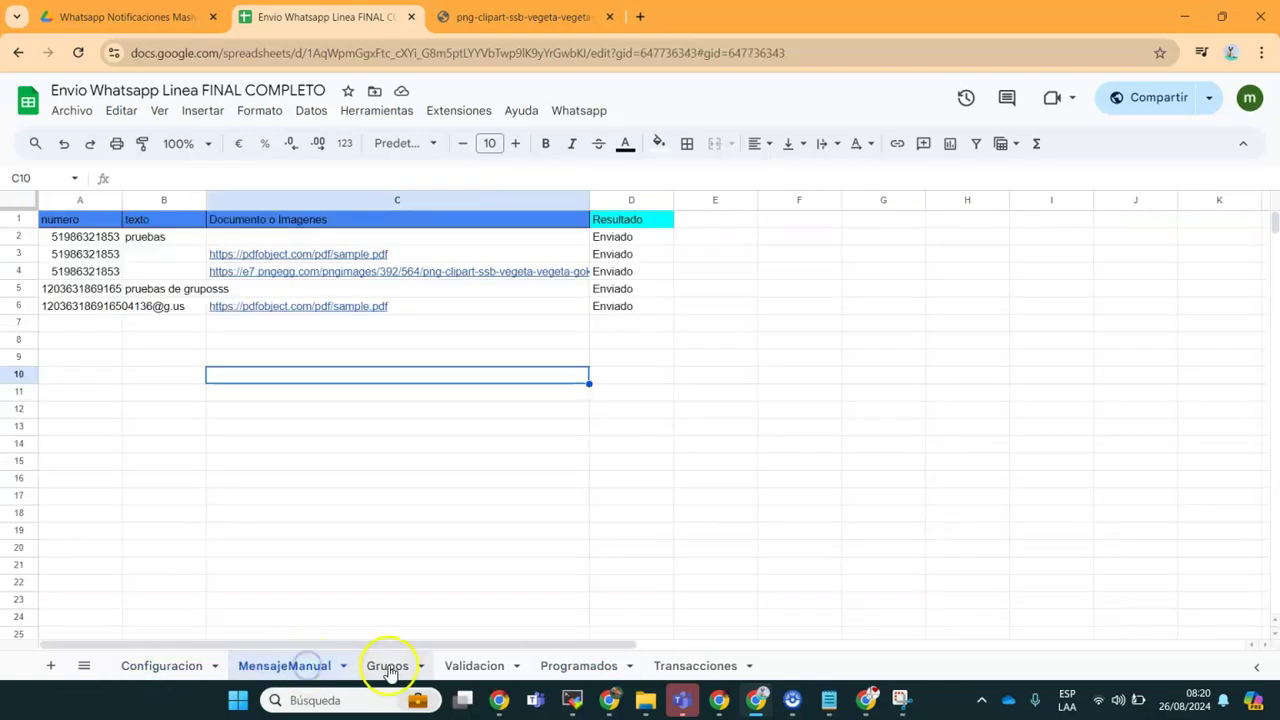
pyautogui.click(389, 668)
pyautogui.click(482, 668)
pyautogui.click(556, 668)
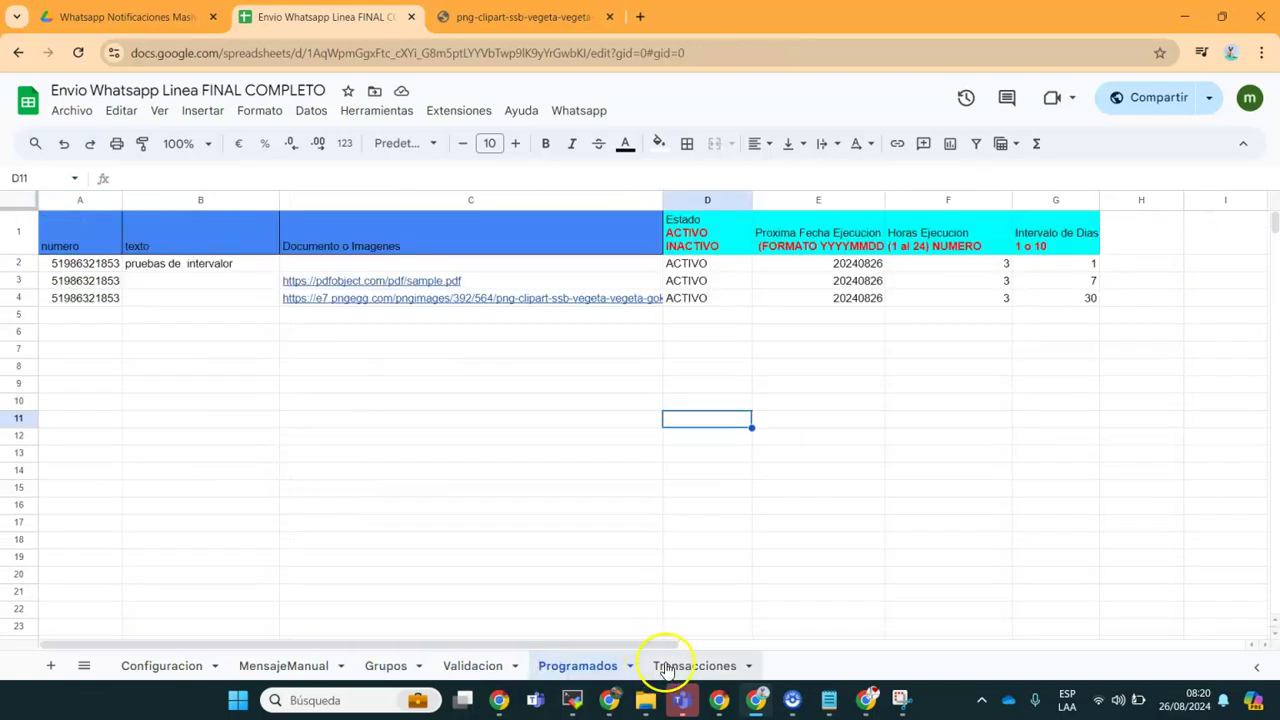
pyautogui.click(583, 472)
# Step: Select the whole anlusoft blog post URL in the Notepad note
pyautogui.moveTo(843, 703)
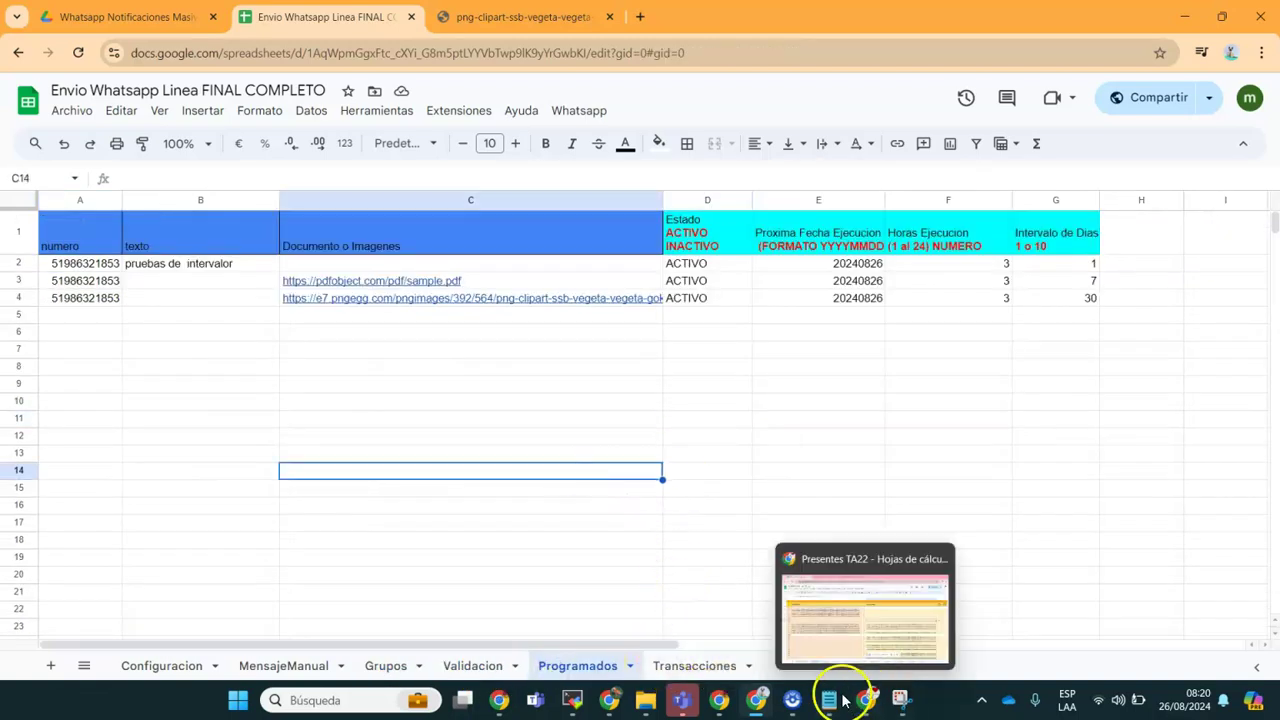
pyautogui.click(829, 654)
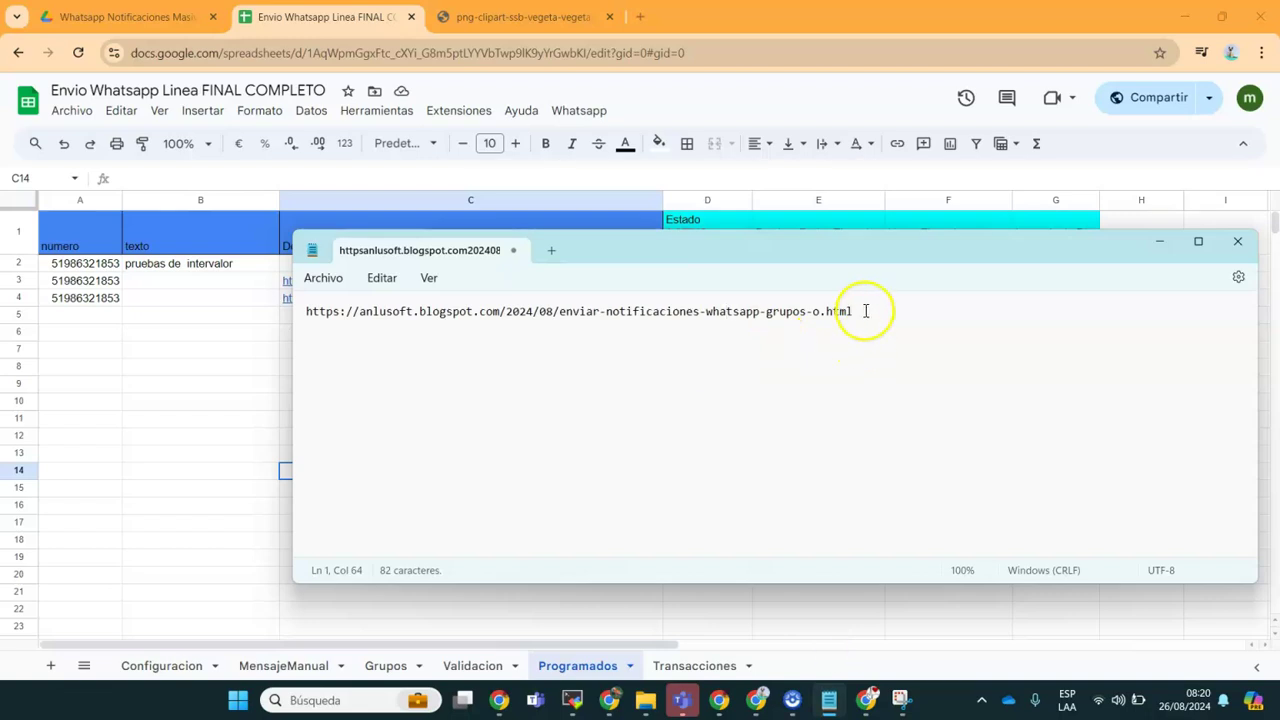
pyautogui.moveTo(866, 311); pyautogui.dragTo(176, 303)
pyautogui.hotkey('ctrl', 'c')
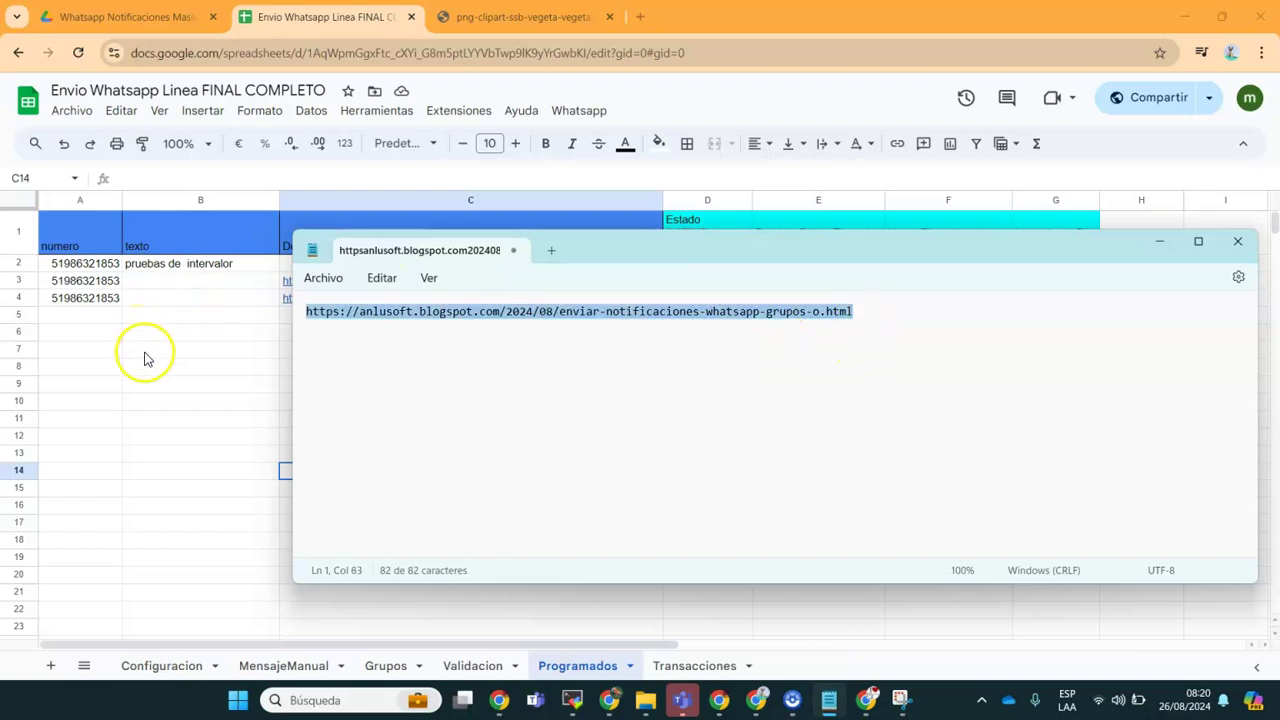
pyautogui.click(143, 349)
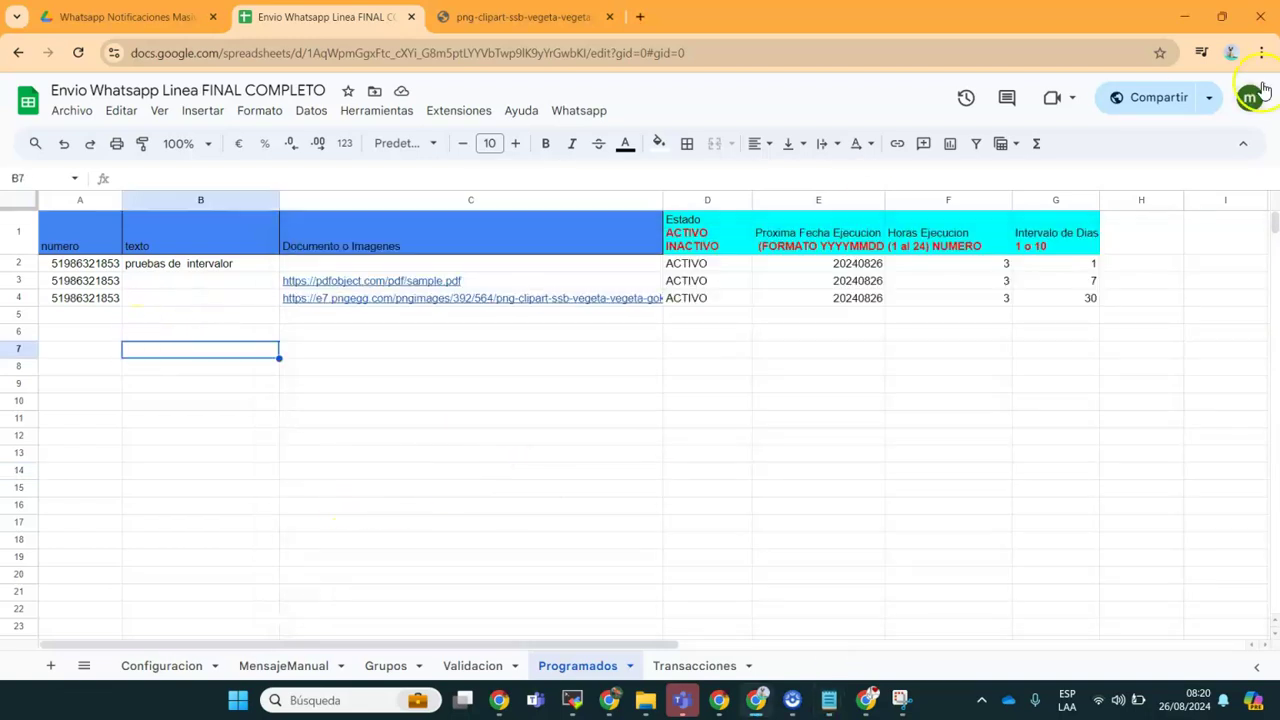
# Step: In another Chrome profile, load the pasted anlusoft blog URL and open its URL Sheet Plantilla link
pyautogui.click(1236, 55)
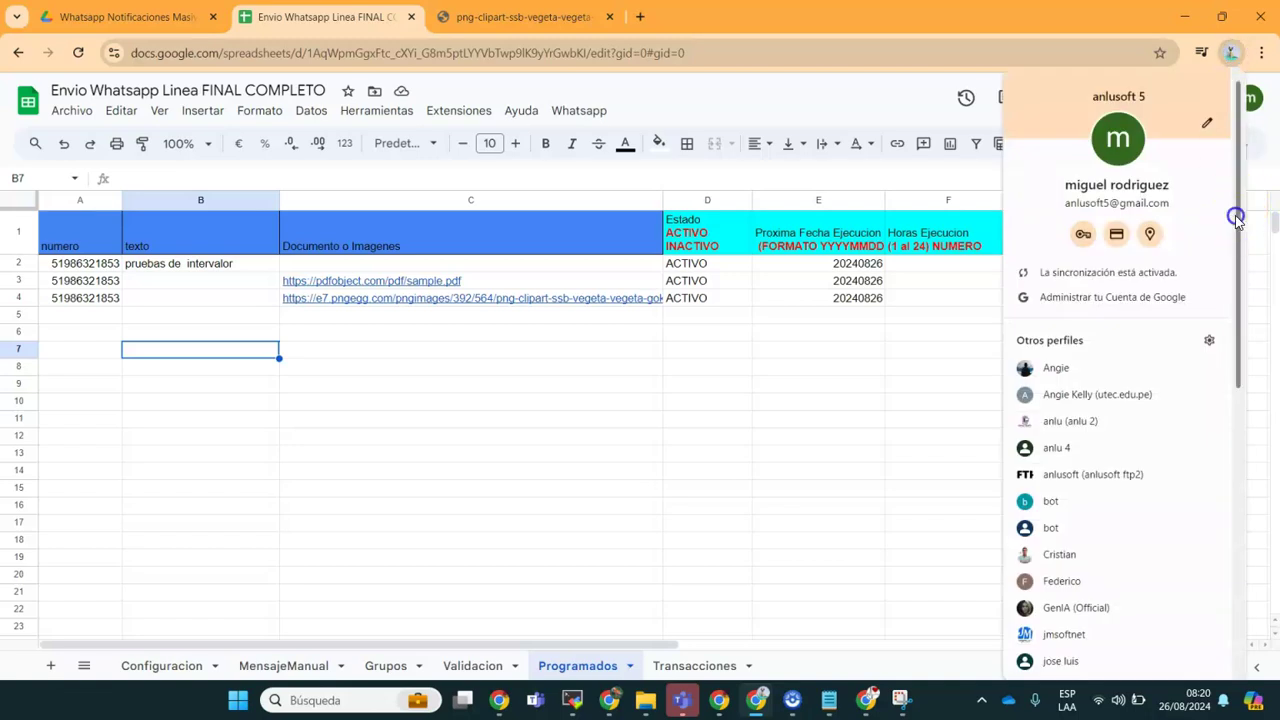
pyautogui.moveTo(1236, 214); pyautogui.dragTo(1253, 400)
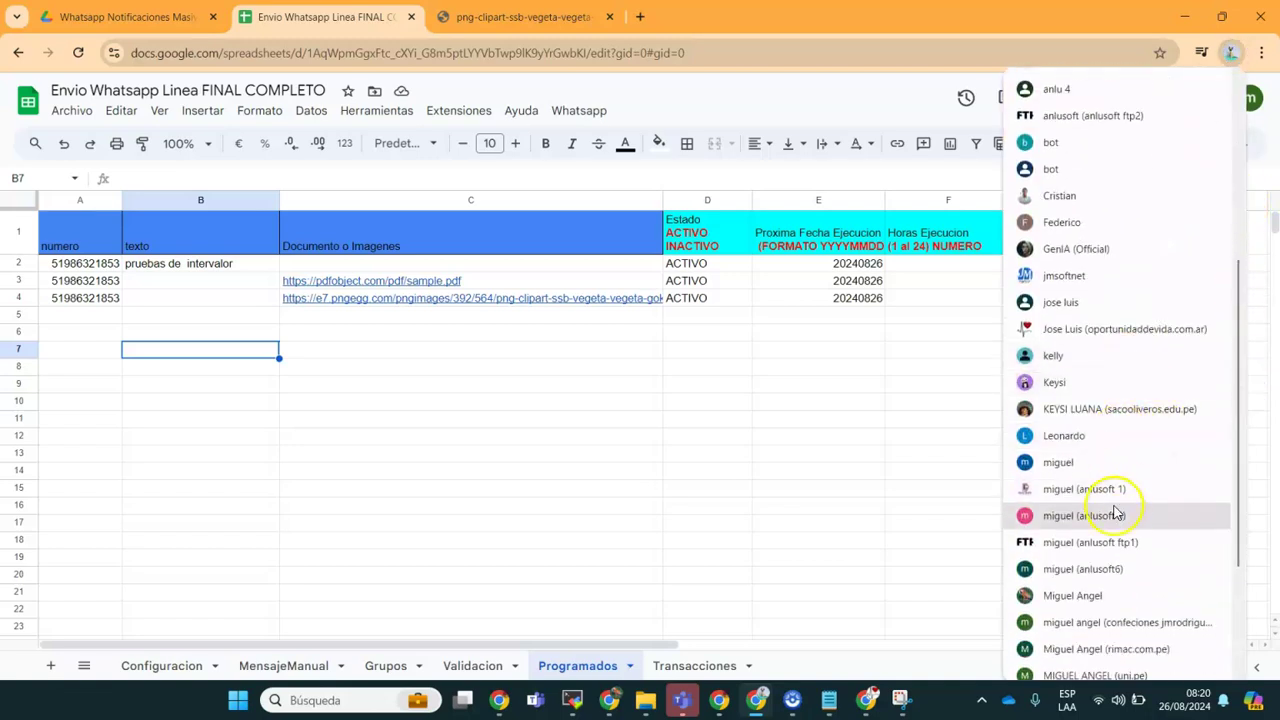
pyautogui.click(1075, 543)
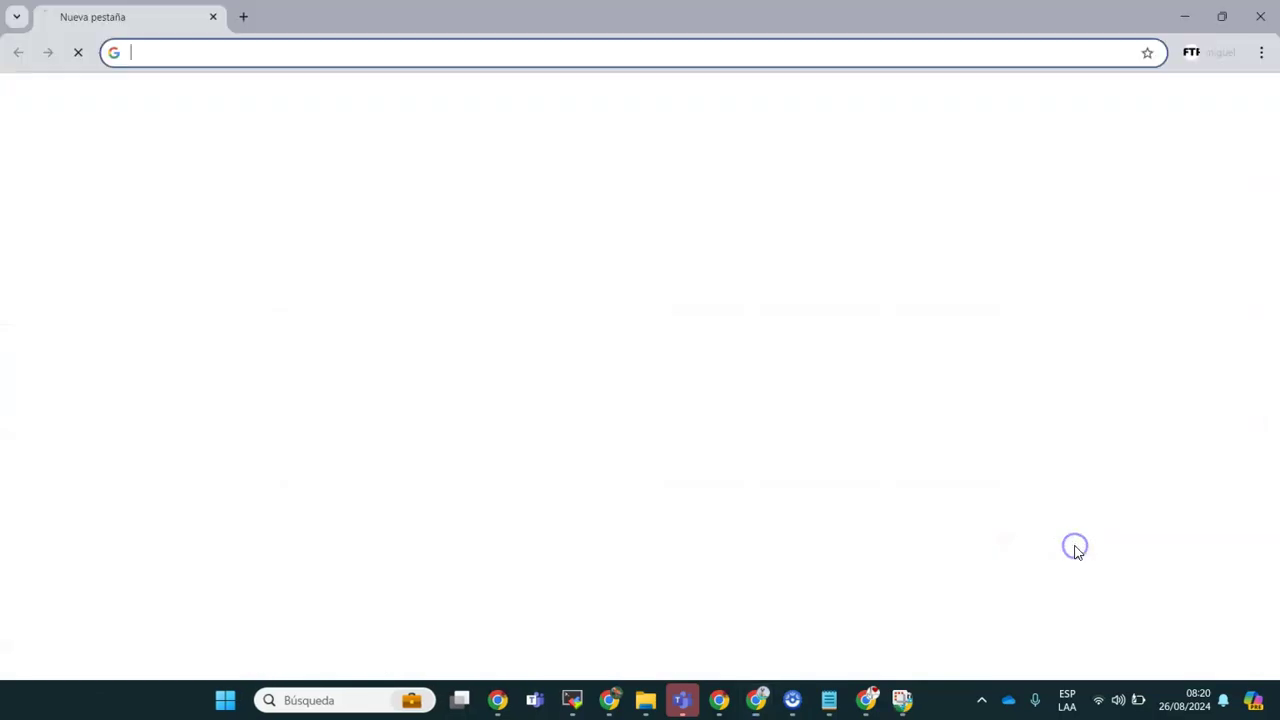
pyautogui.click(246, 54)
pyautogui.hotkey('ctrl', 'v')
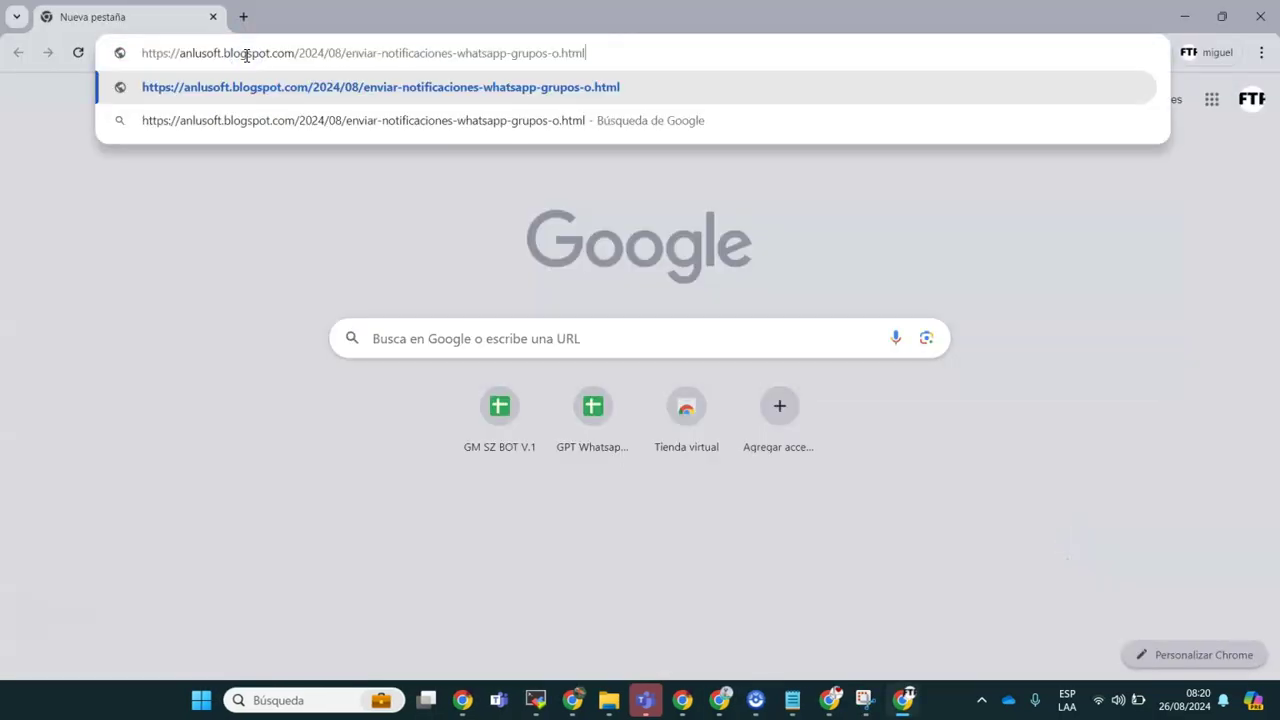
pyautogui.press('Return')
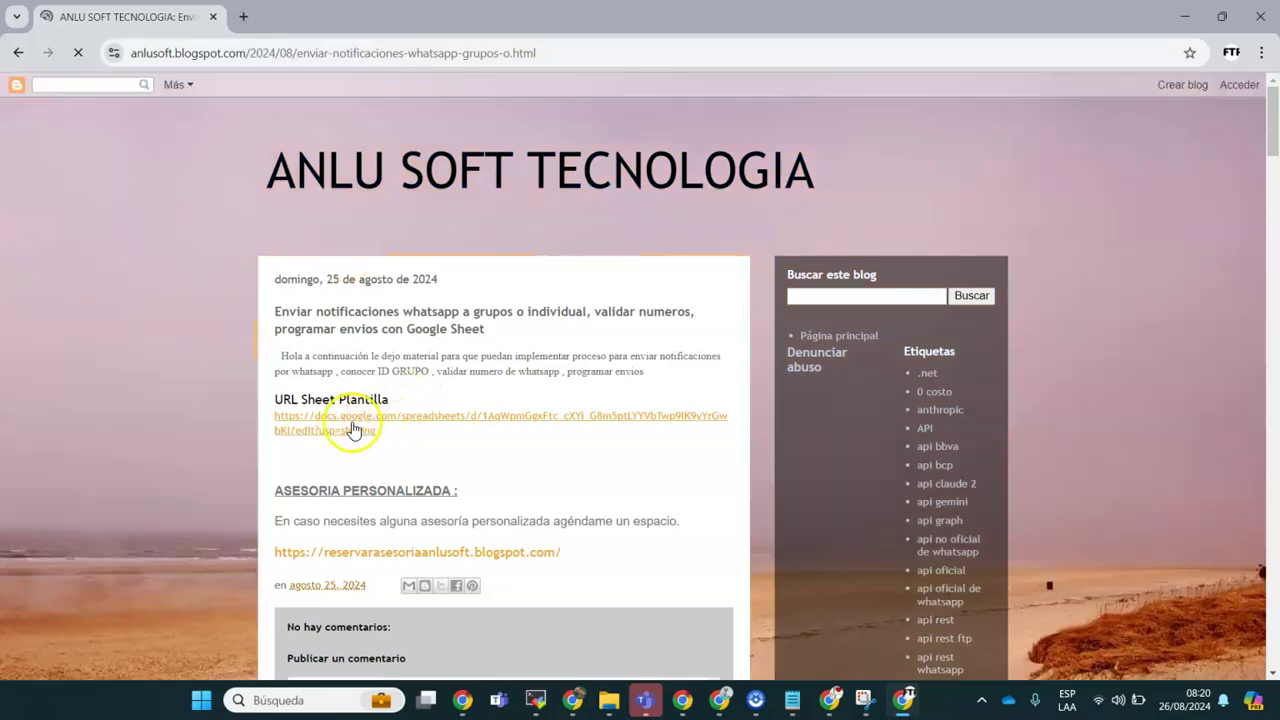
pyautogui.click(351, 422)
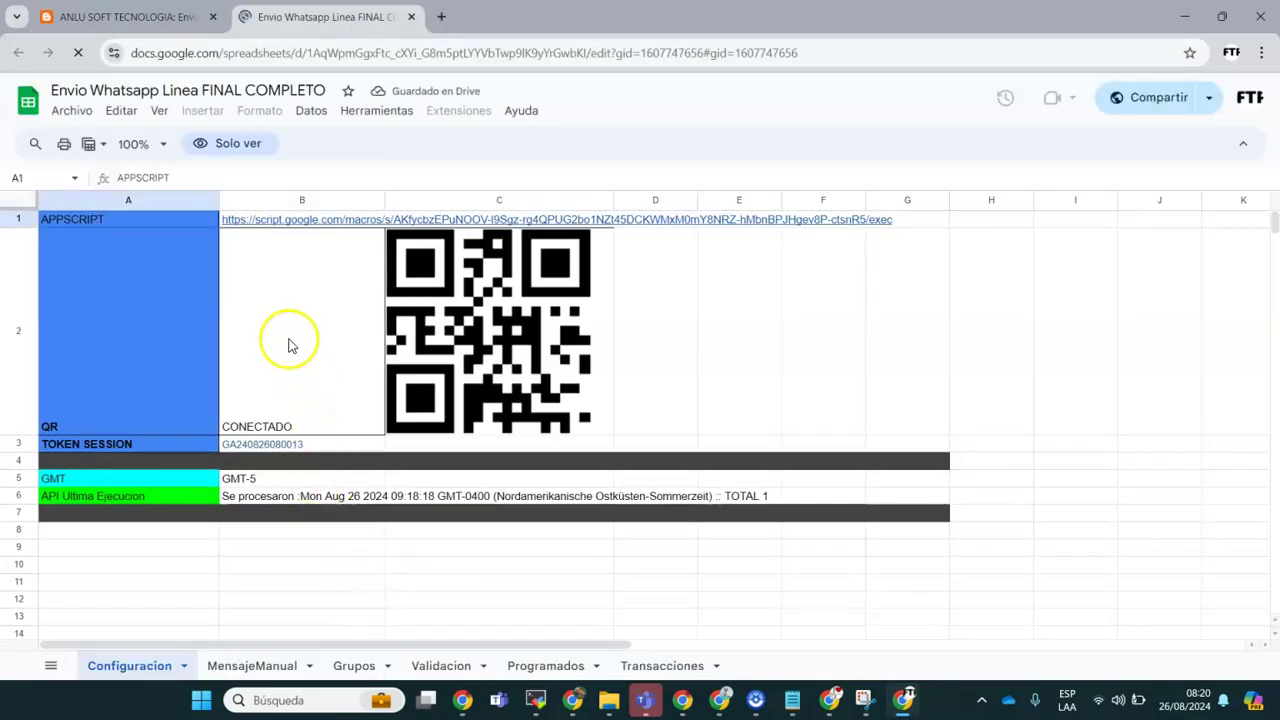
# Step: Create a copy of the template with its script and allow external data access for the QR
pyautogui.click(72, 117)
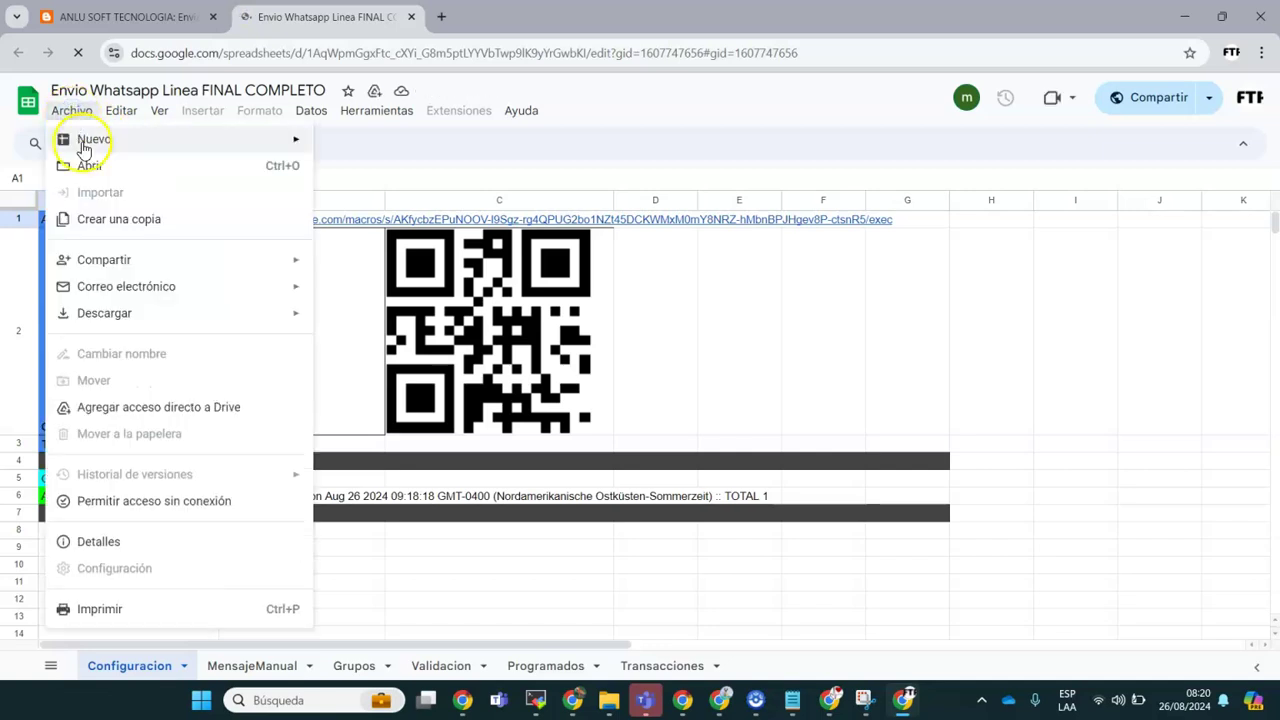
pyautogui.click(113, 220)
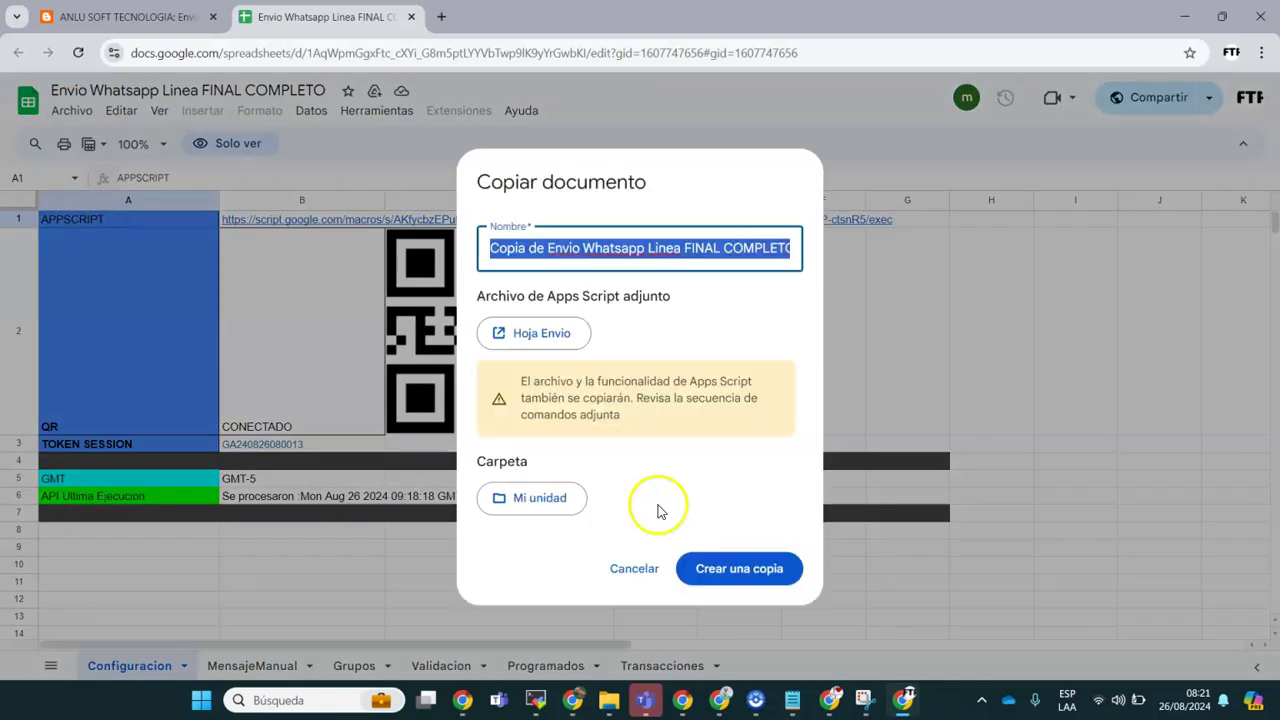
pyautogui.click(718, 570)
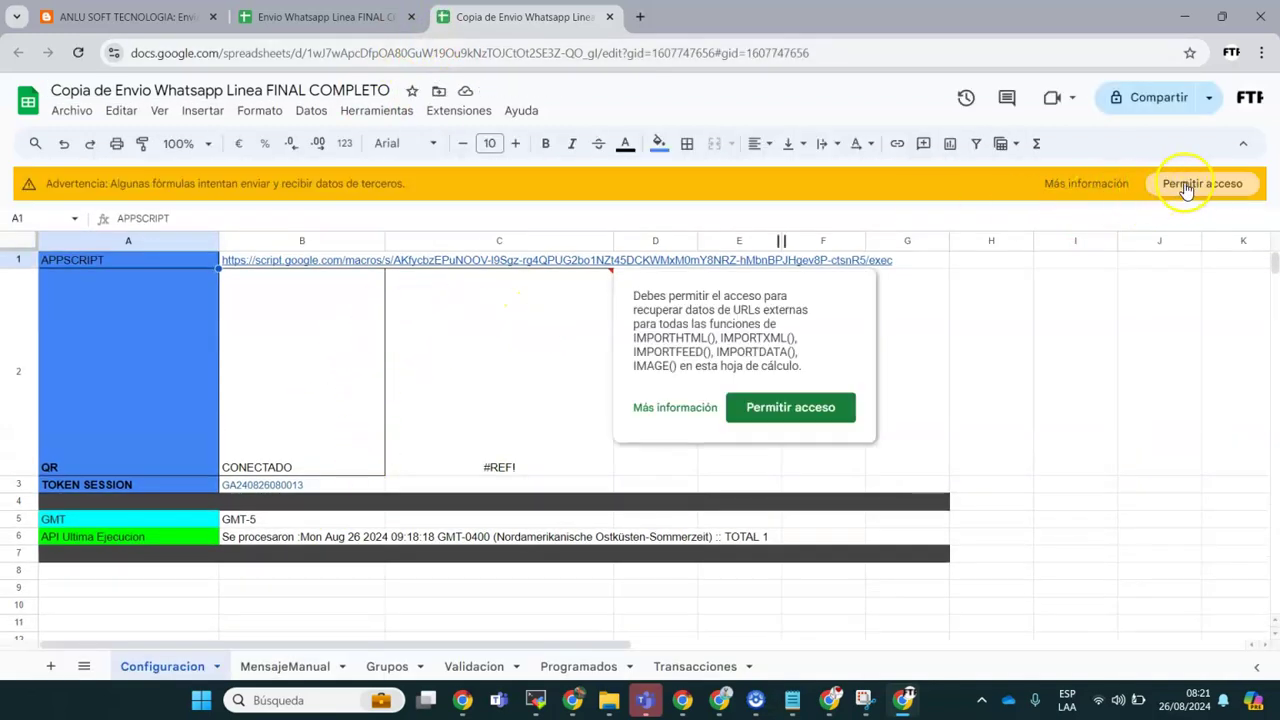
pyautogui.click(1177, 192)
pyautogui.click(632, 545)
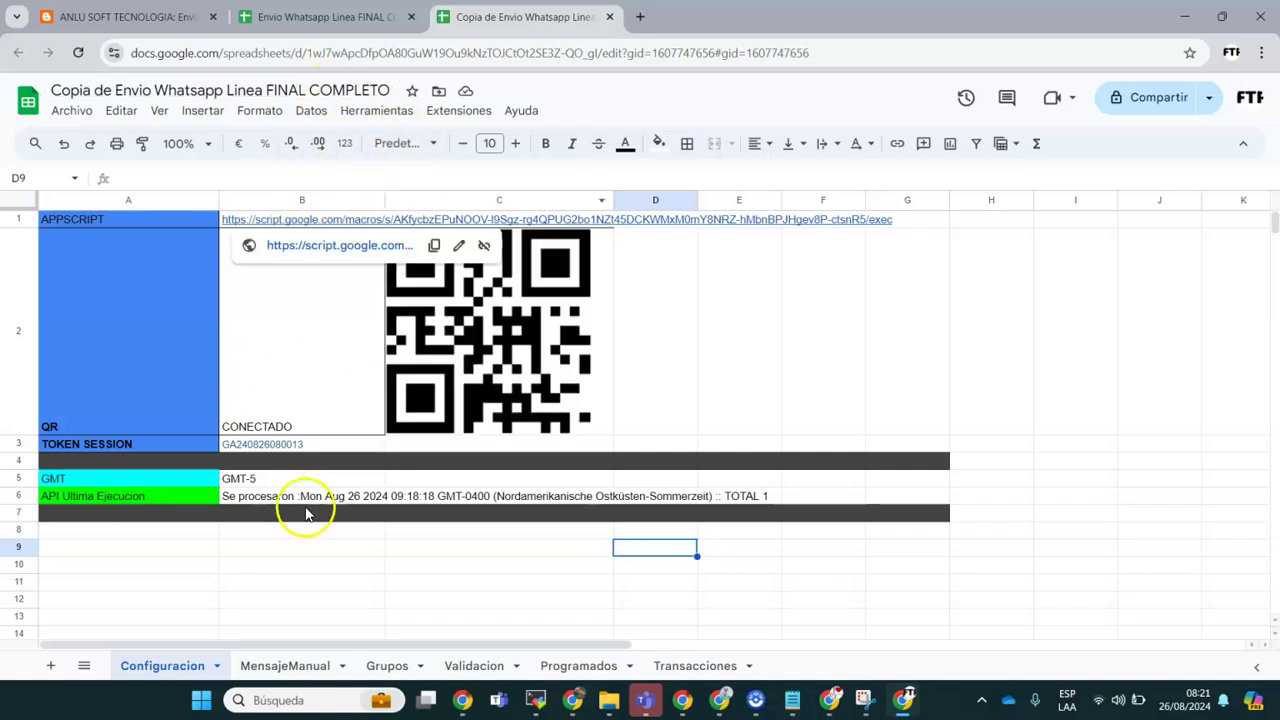
# Step: Close the original read-only tab and open the copy's Apps Script project
pyautogui.click(414, 17)
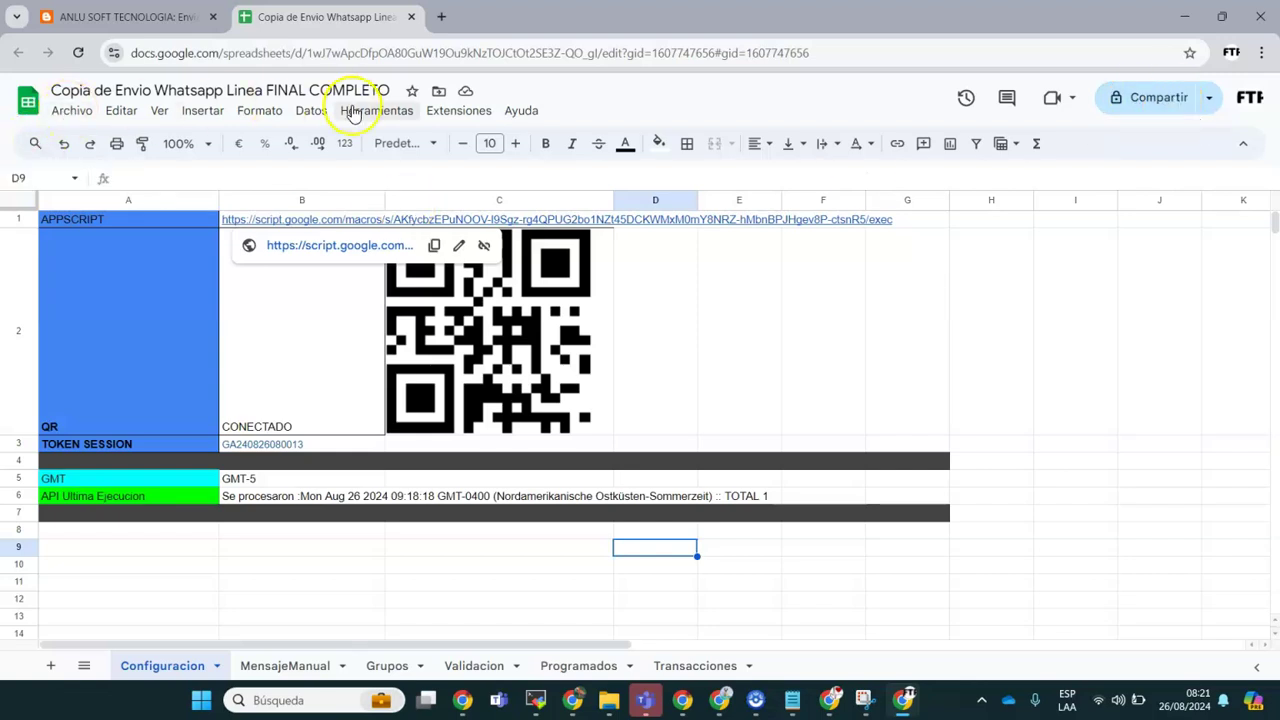
pyautogui.click(440, 110)
pyautogui.click(512, 200)
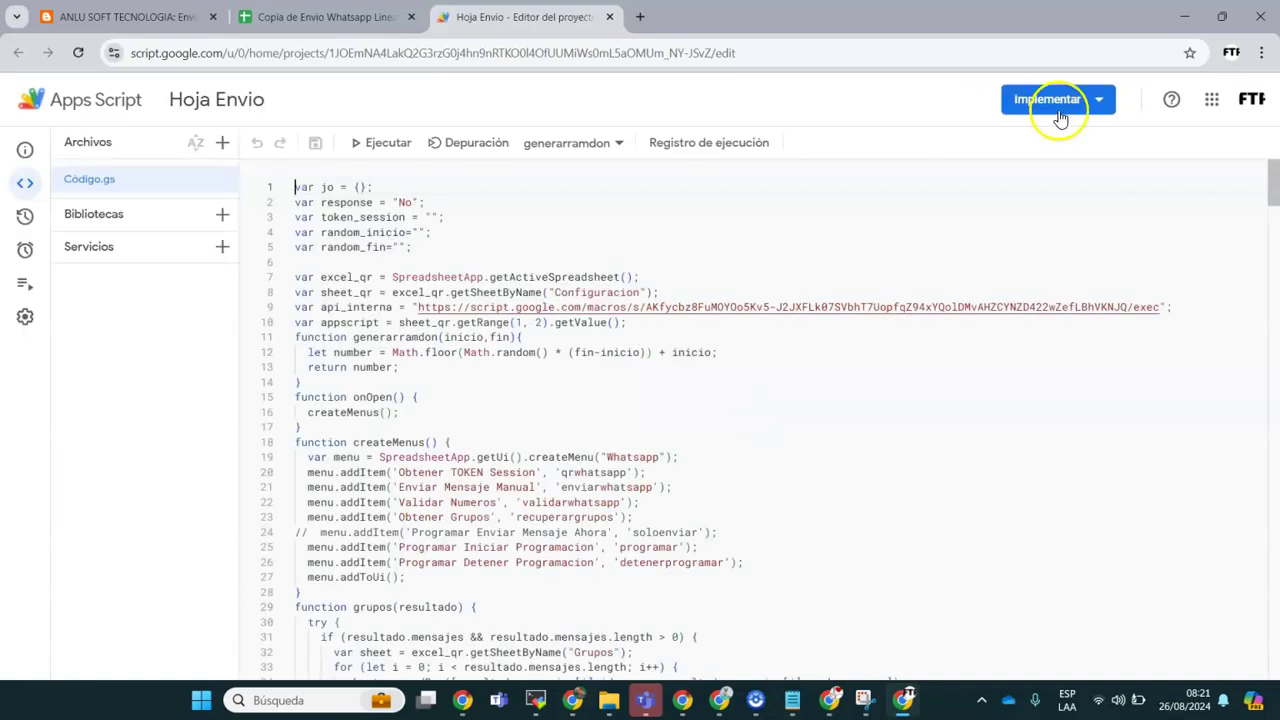
# Step: Deploy a new web app with description 1, executing as Yo, accessible to Cualquier usuario
pyautogui.click(1102, 102)
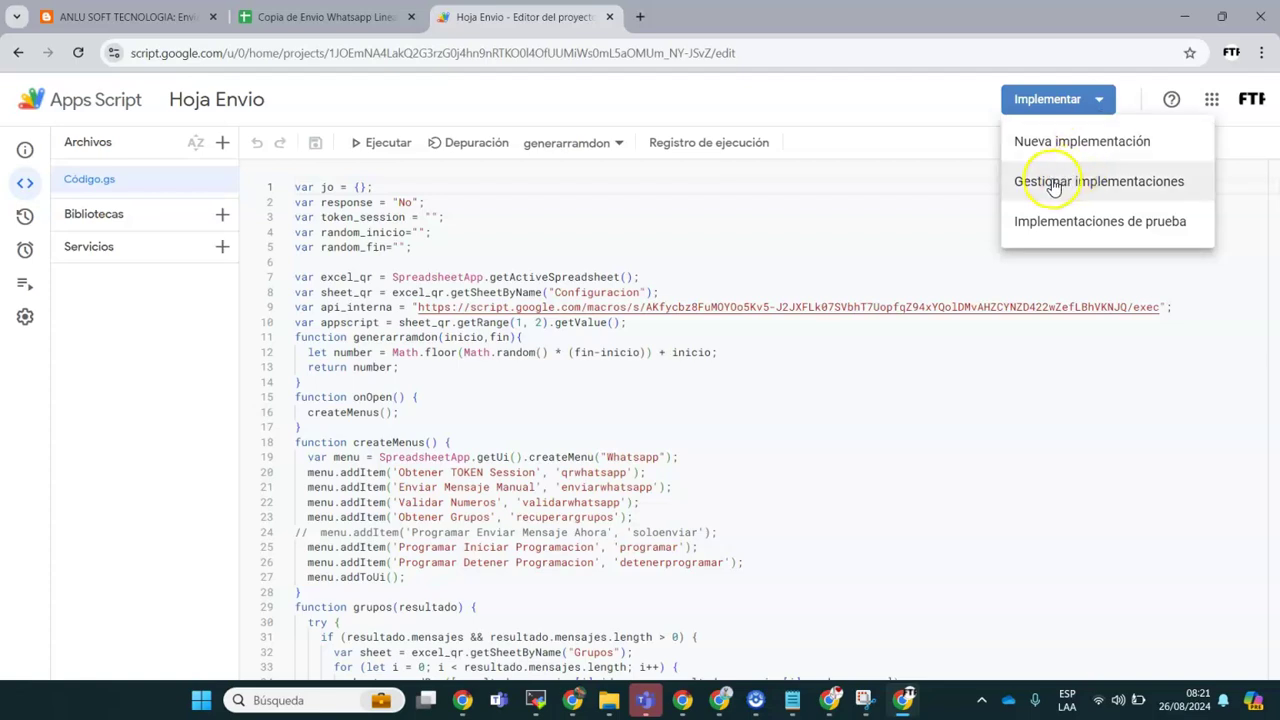
pyautogui.click(1038, 152)
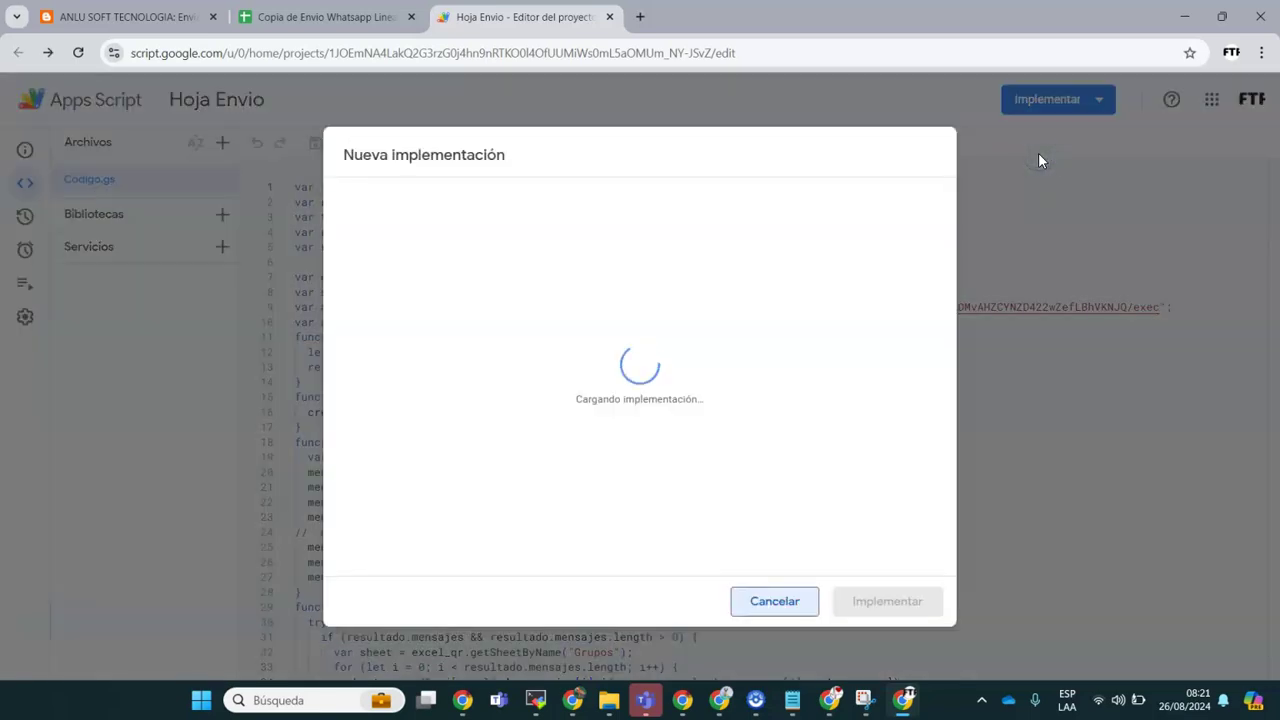
pyautogui.click(624, 276)
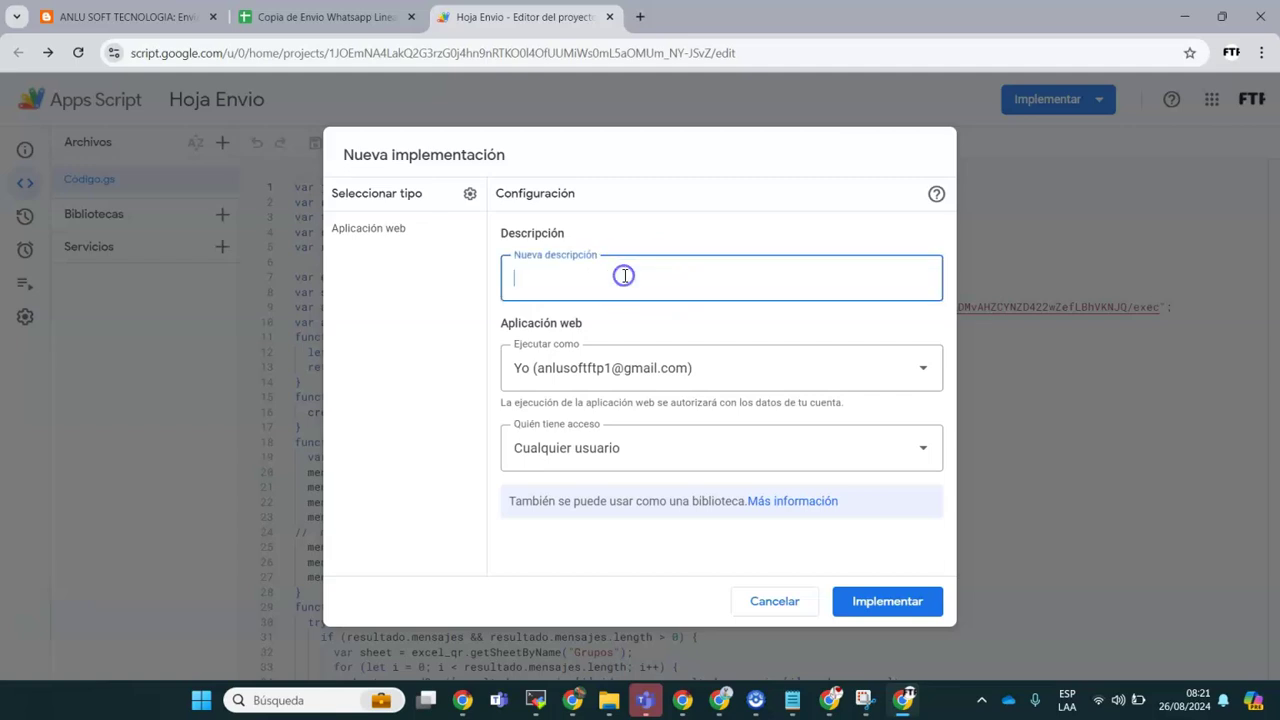
pyautogui.click(609, 367)
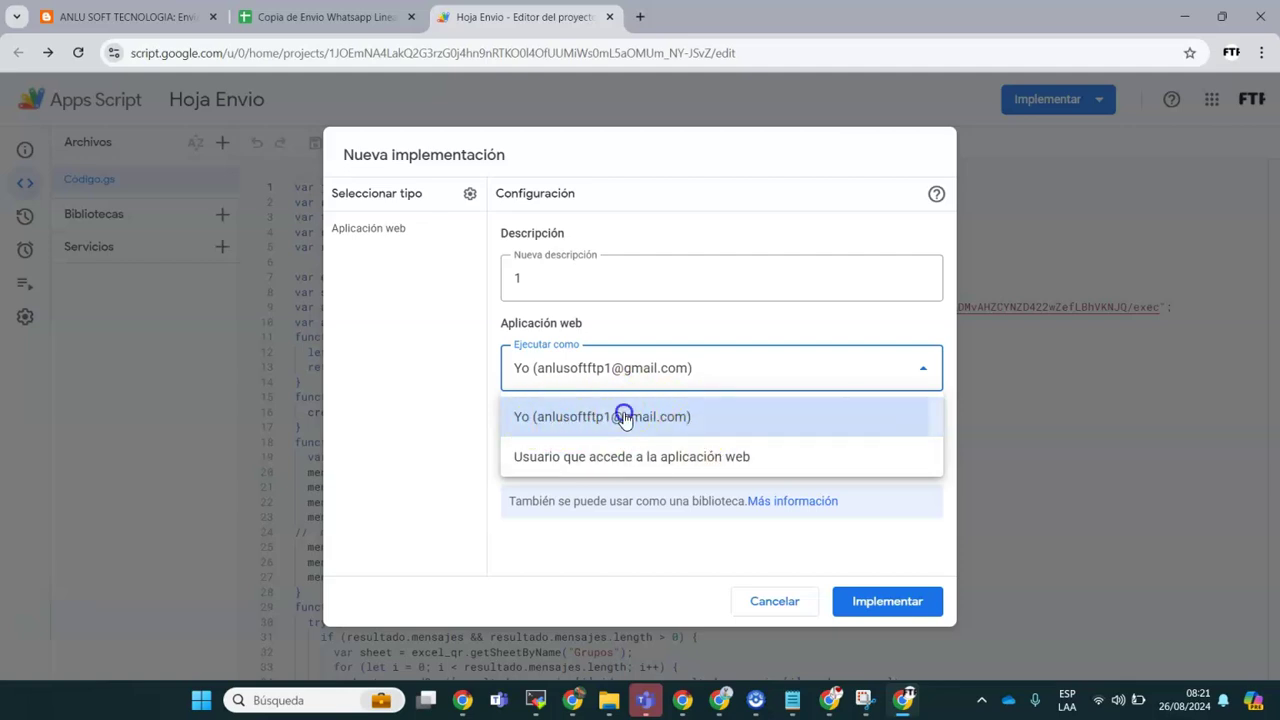
pyautogui.click(623, 418)
pyautogui.click(600, 453)
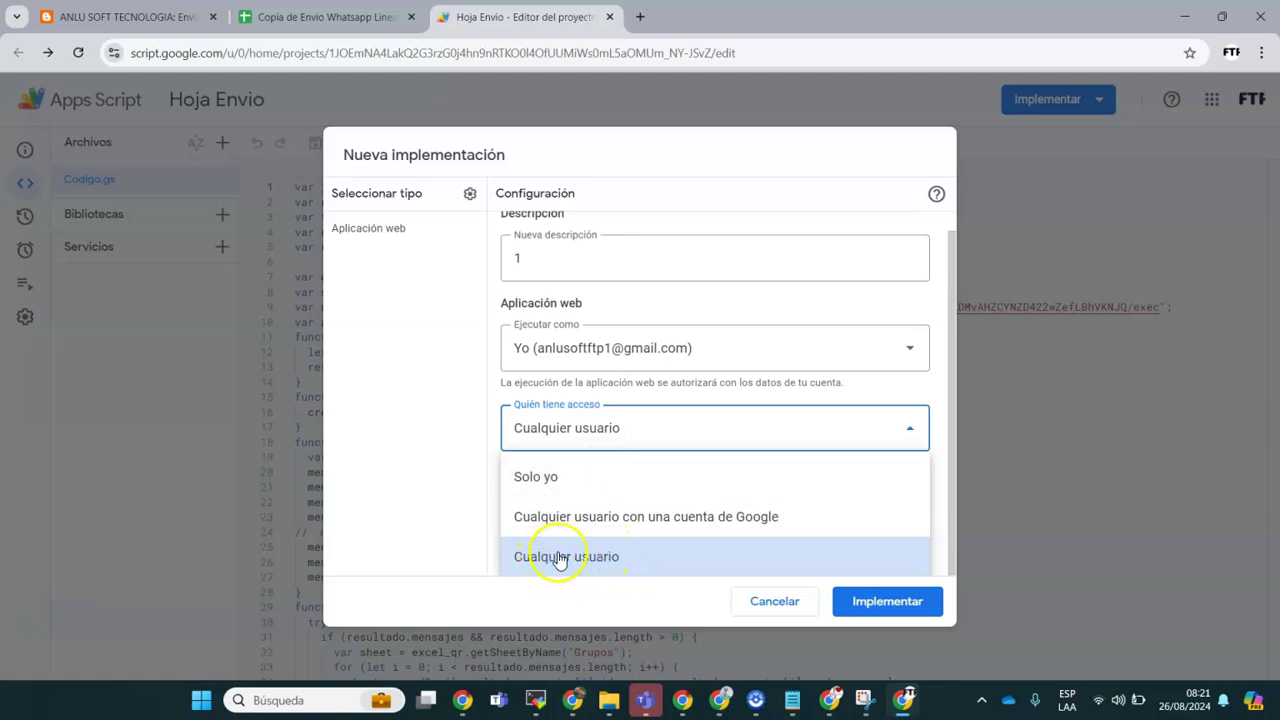
pyautogui.click(586, 556)
pyautogui.click(876, 604)
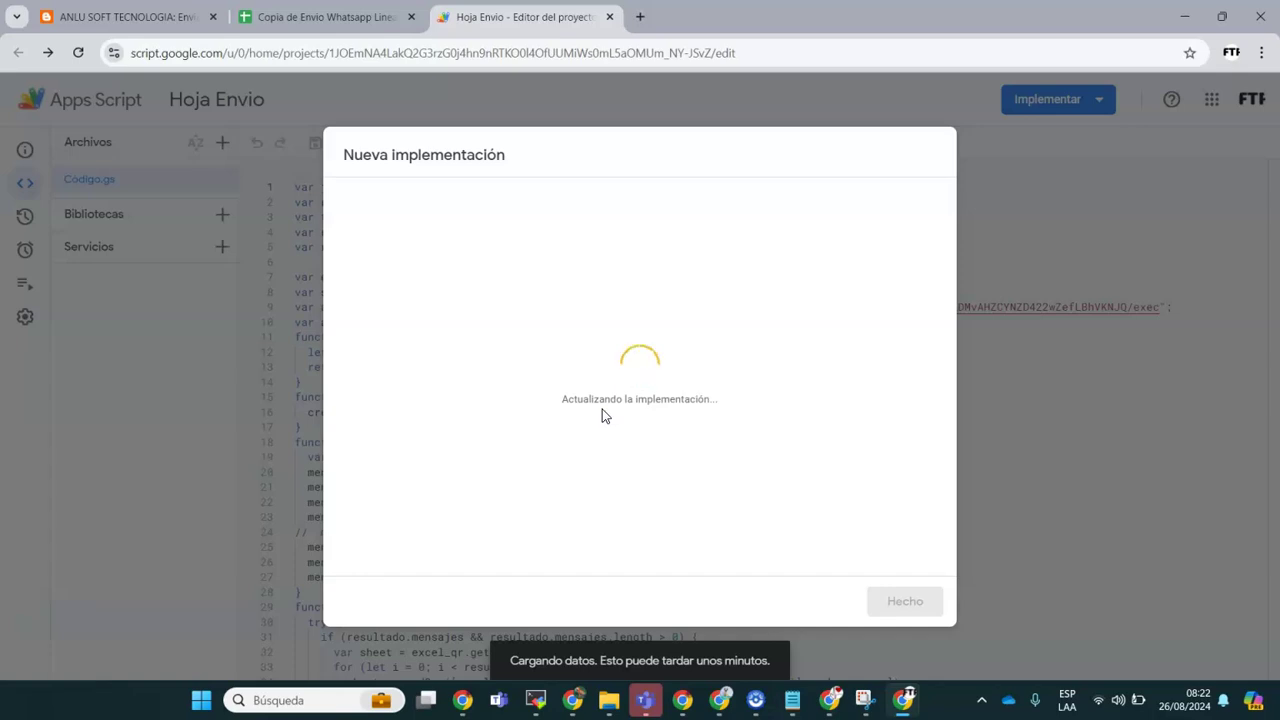
# Step: Authorize Hoja Envio for the Google account, proceeding past the unsafe-app warning
pyautogui.click(387, 250)
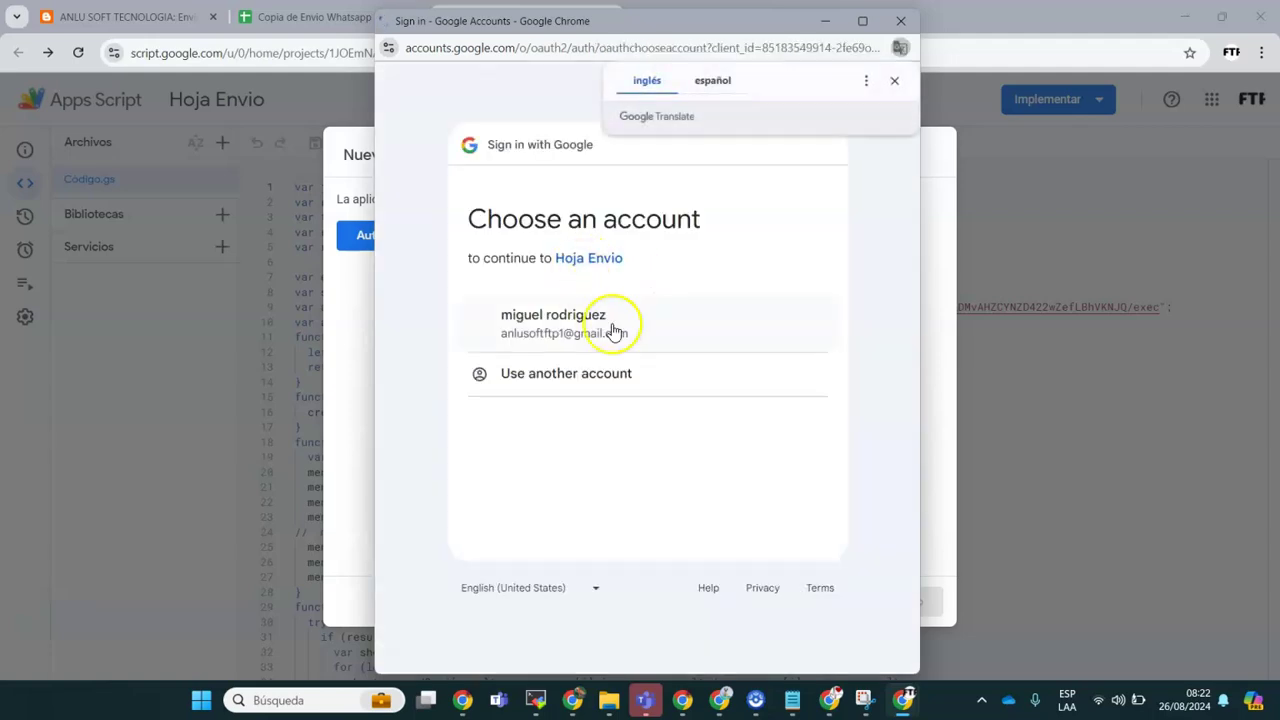
pyautogui.click(566, 317)
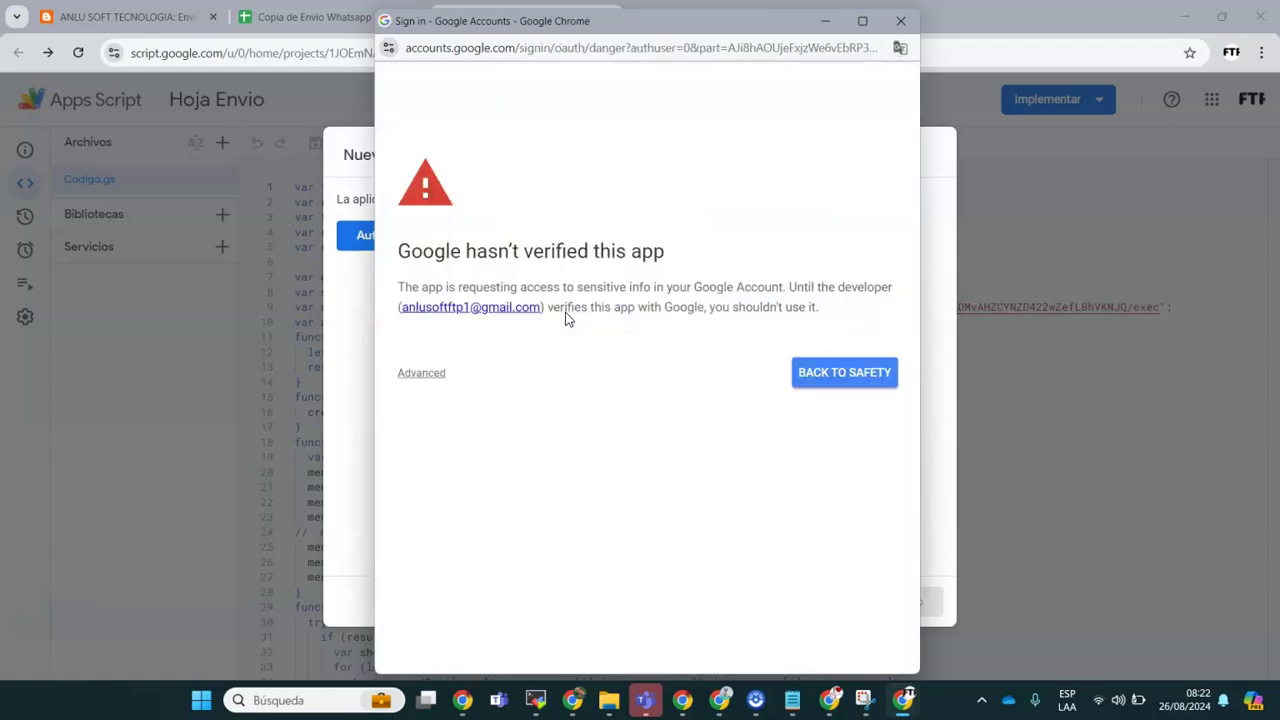
pyautogui.click(428, 376)
pyautogui.click(418, 492)
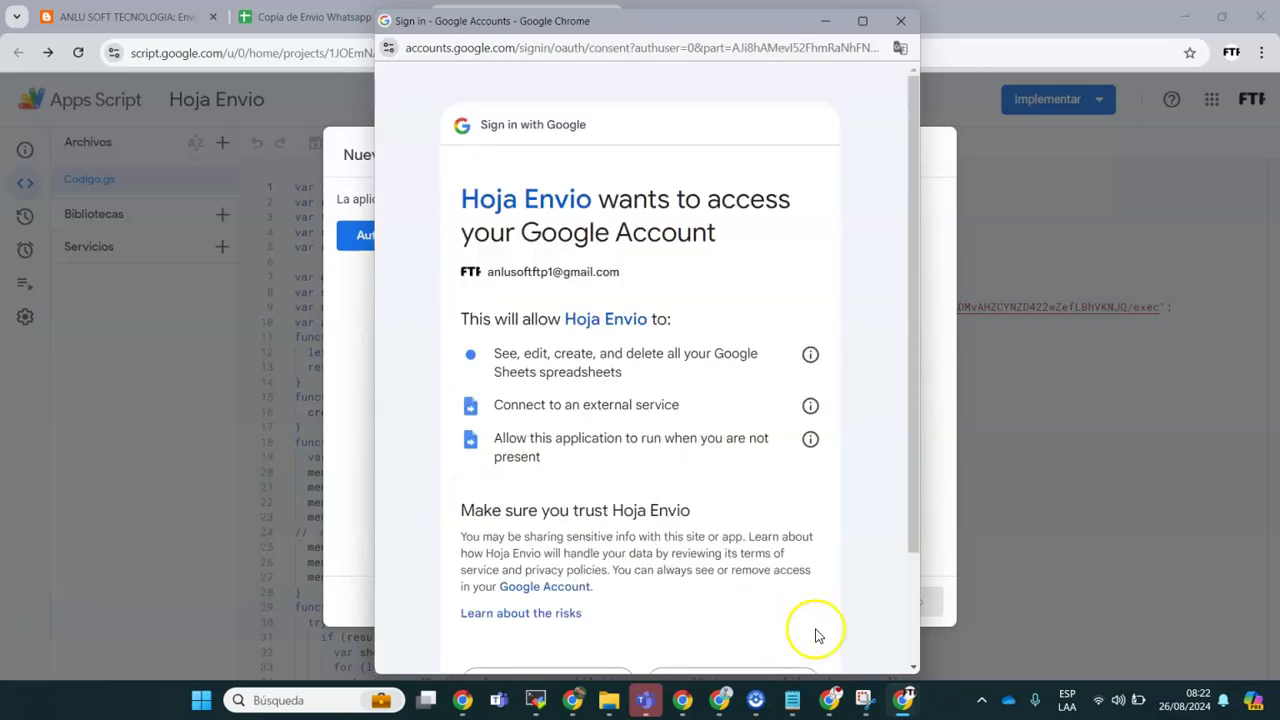
pyautogui.scroll(-3, 905, 632)
pyautogui.click(735, 550)
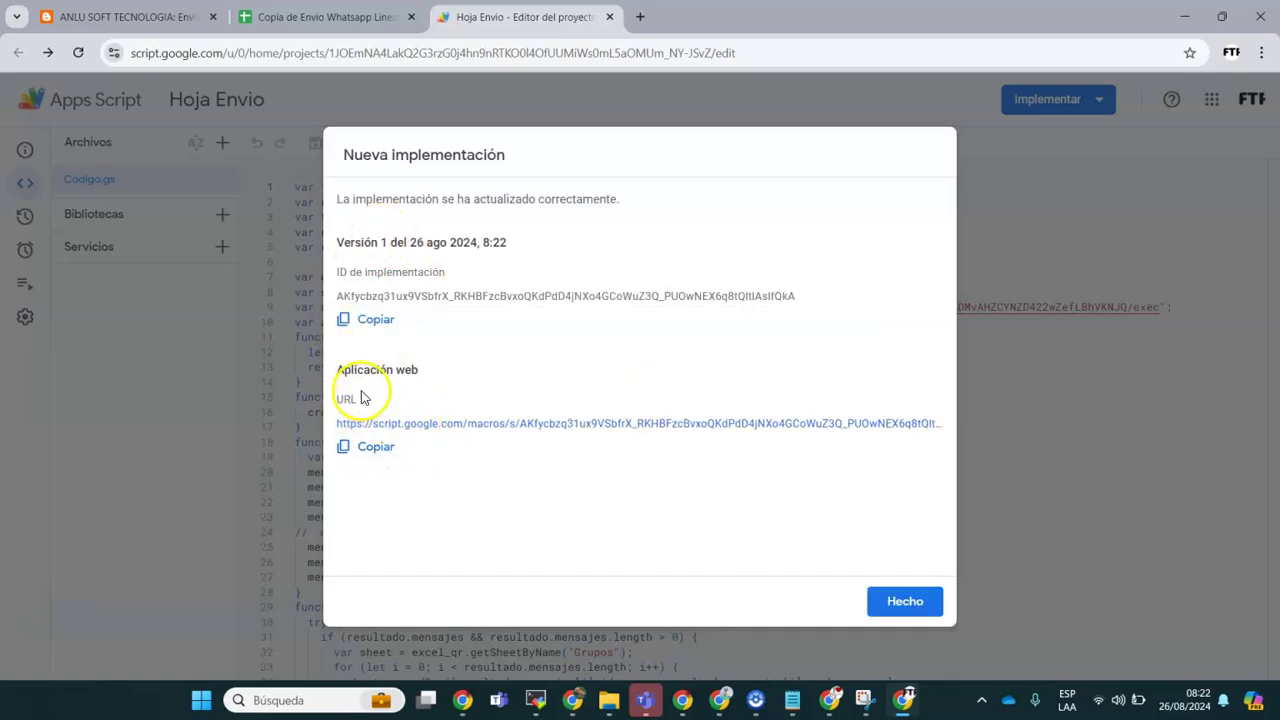
# Step: Copy the new web-app URL and close the deployment confirmation
pyautogui.click(372, 446)
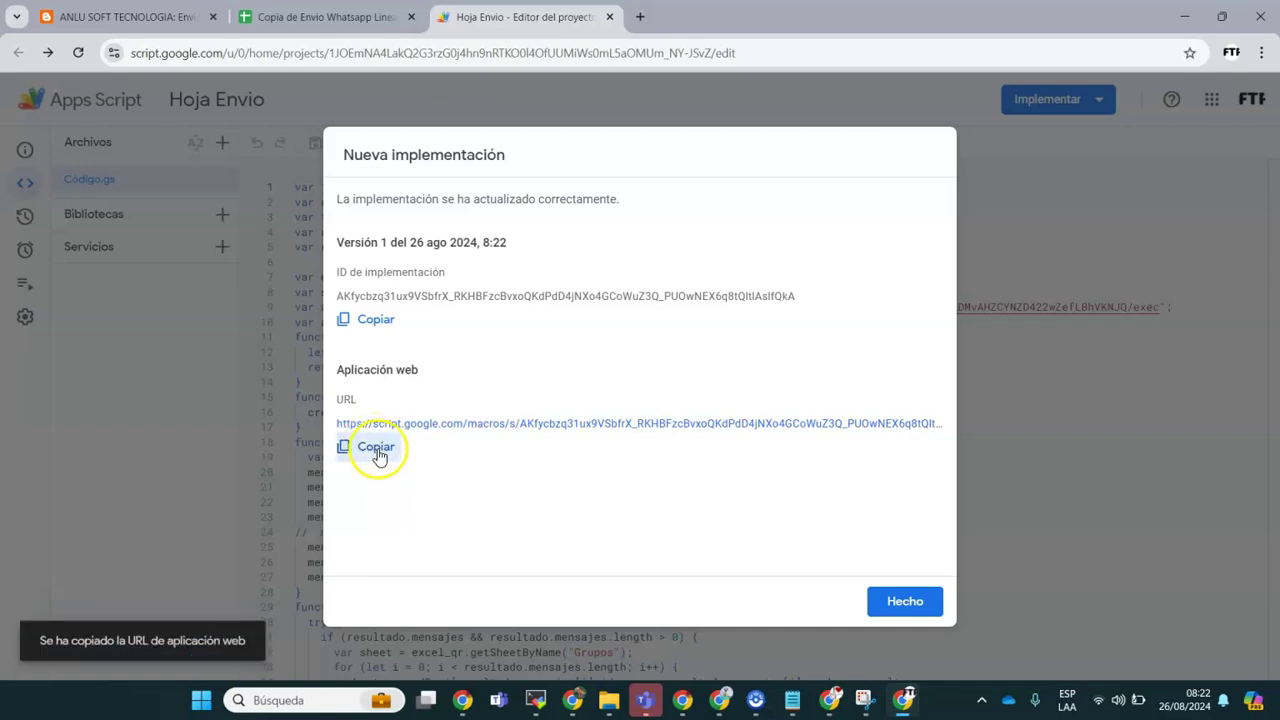
pyautogui.click(372, 446)
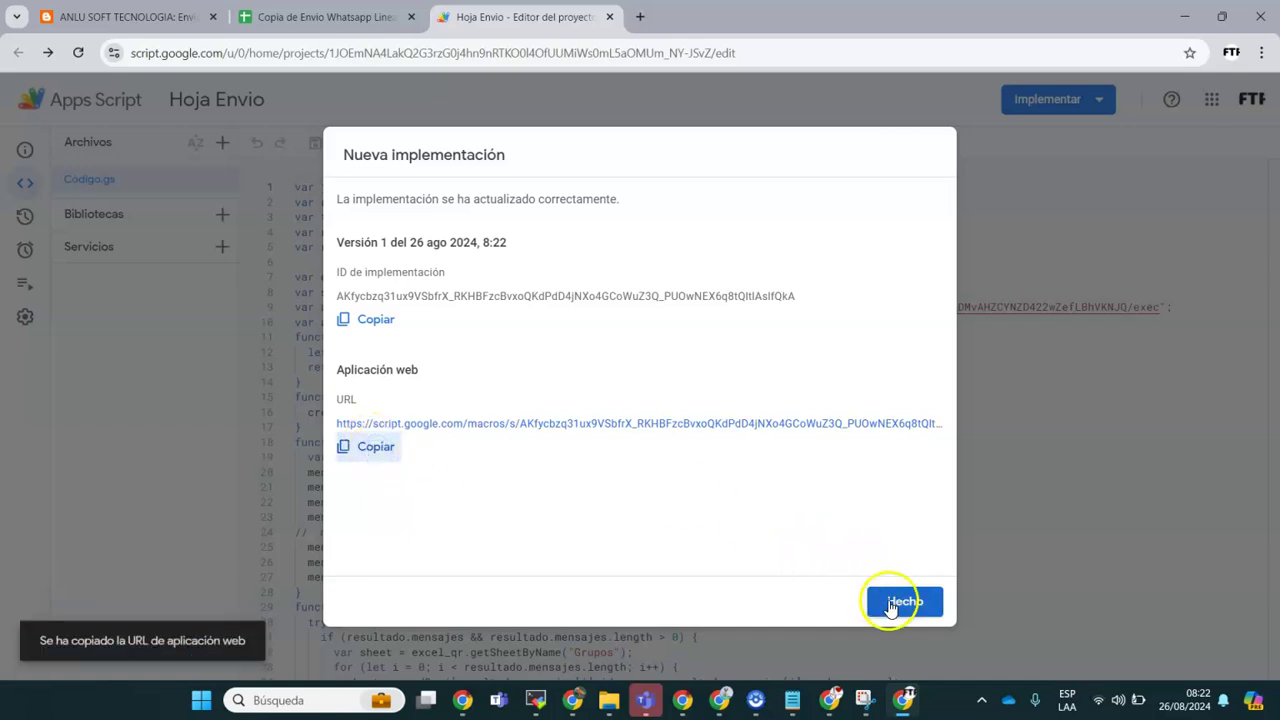
pyautogui.click(886, 600)
# Step: Replace the old APPSCRIPT URL in B1 with the new web-app URL
pyautogui.click(609, 17)
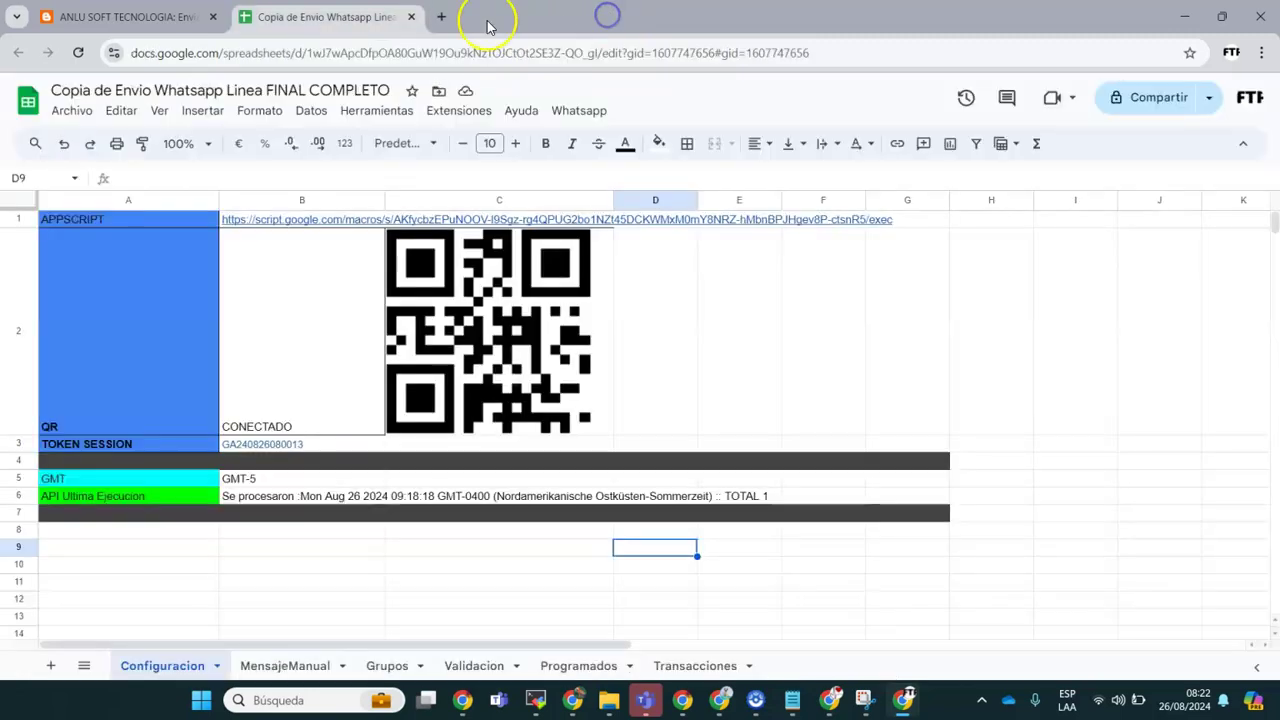
pyautogui.click(191, 217)
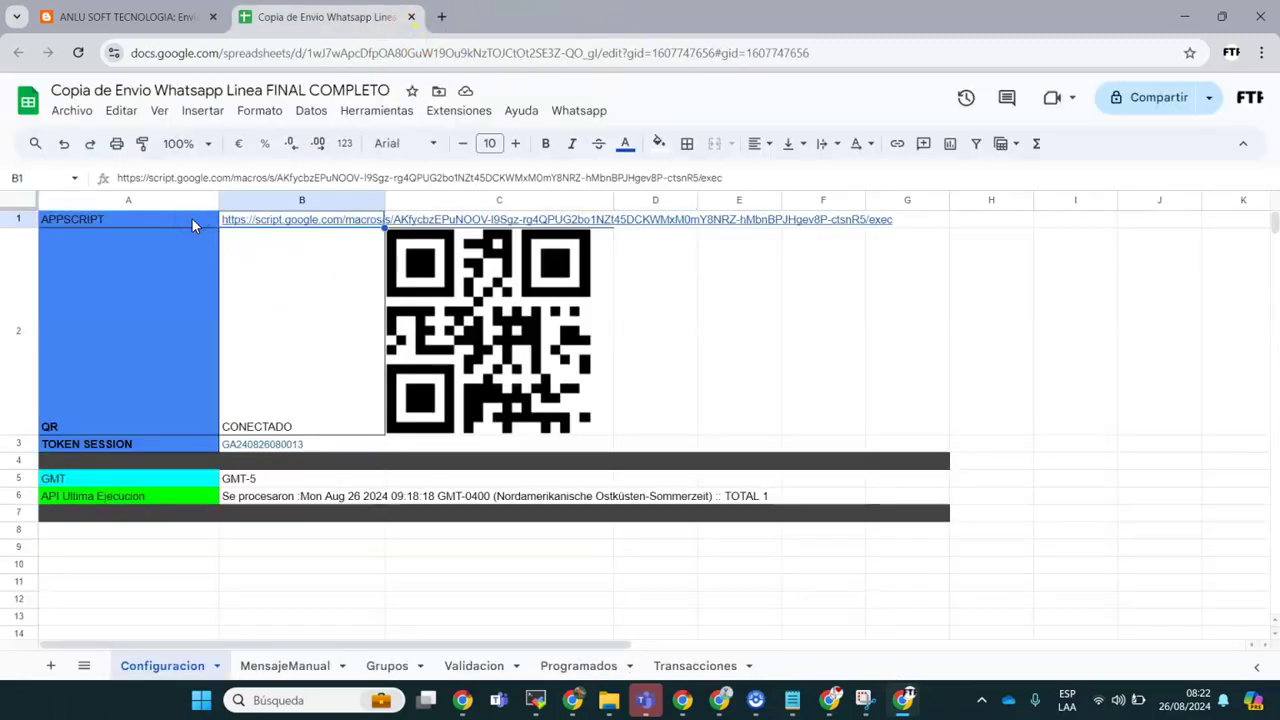
pyautogui.press('Delete')
pyautogui.click(180, 172)
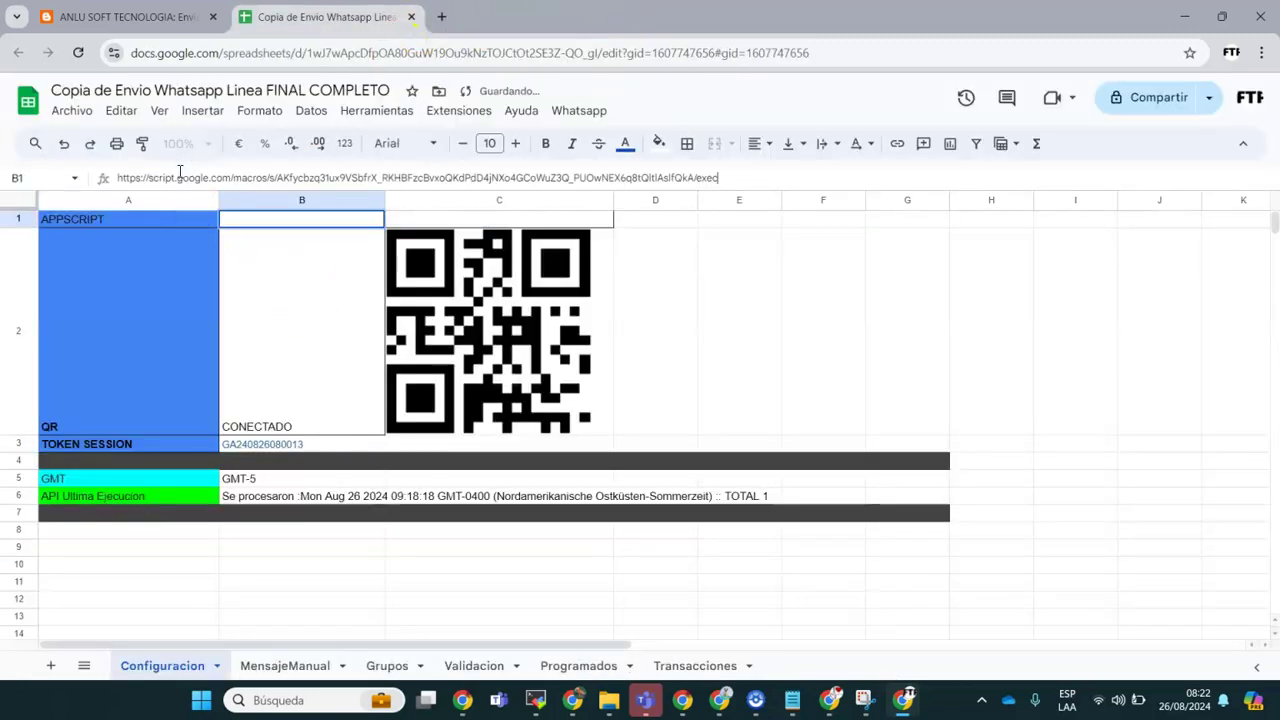
pyautogui.click(312, 566)
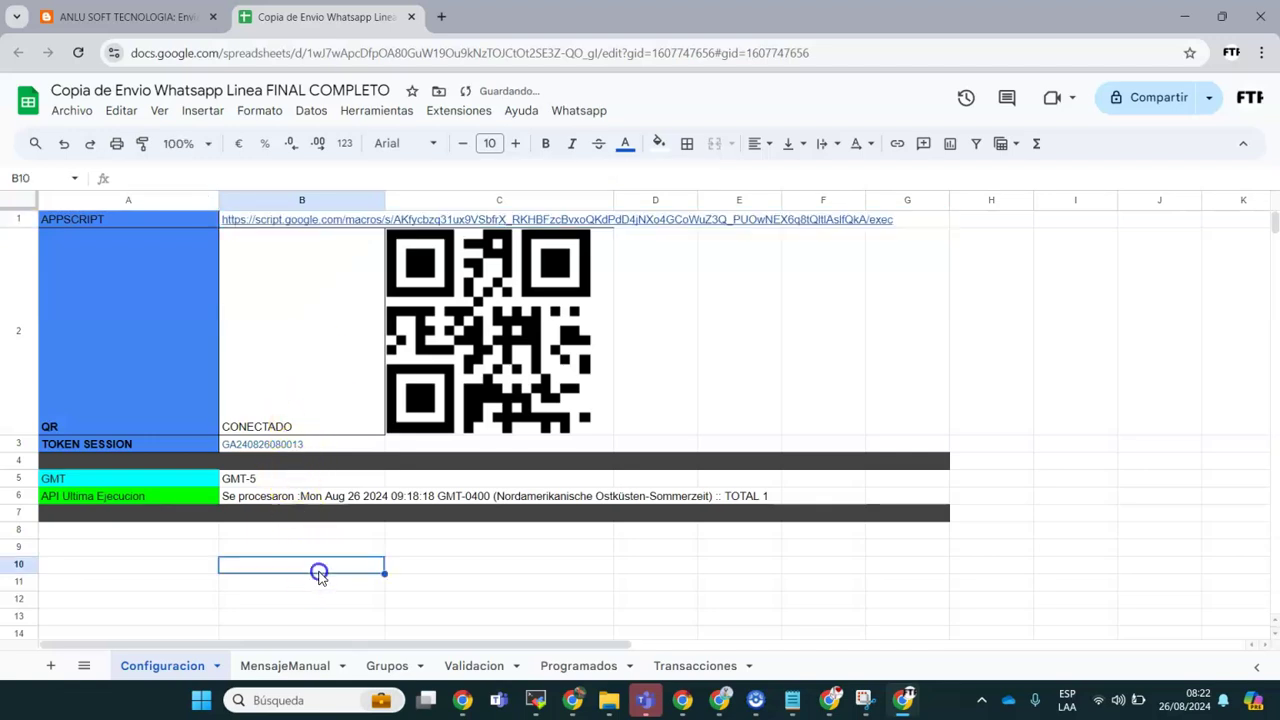
# Step: Clear the old connection status and token in B2:B3
pyautogui.moveTo(296, 372); pyautogui.dragTo(303, 438)
pyautogui.press('Delete')
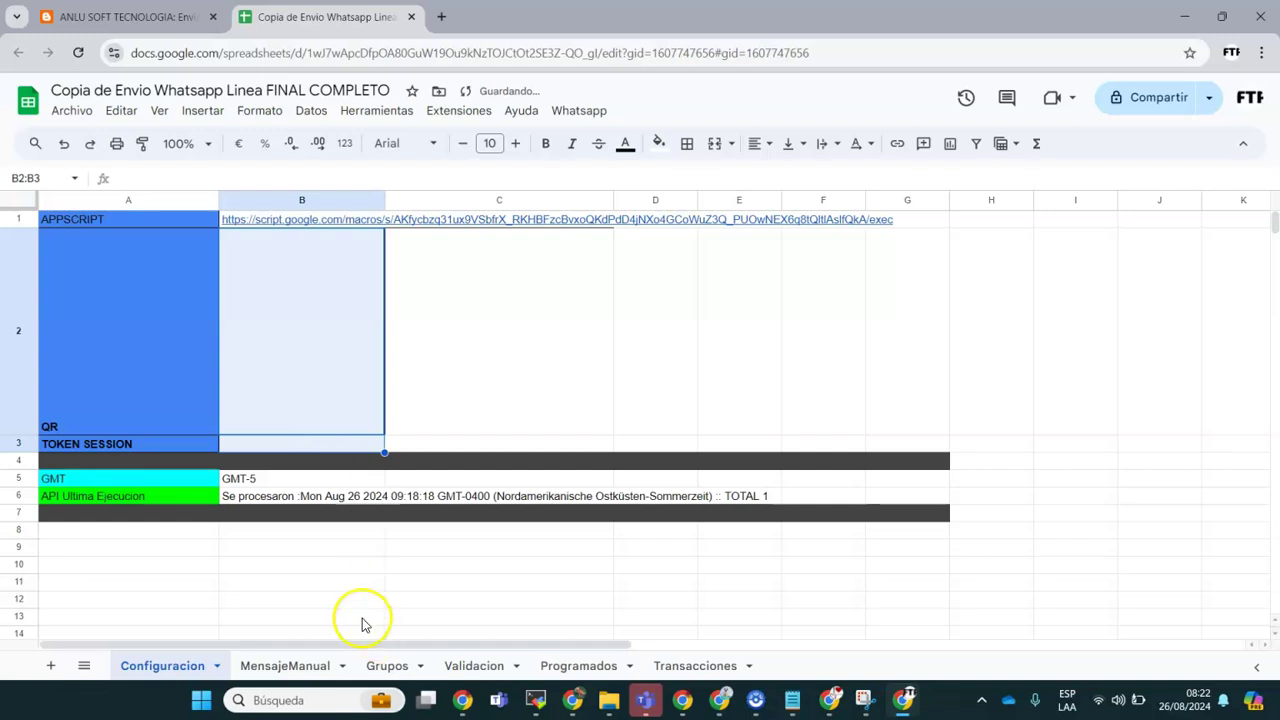
pyautogui.click(361, 616)
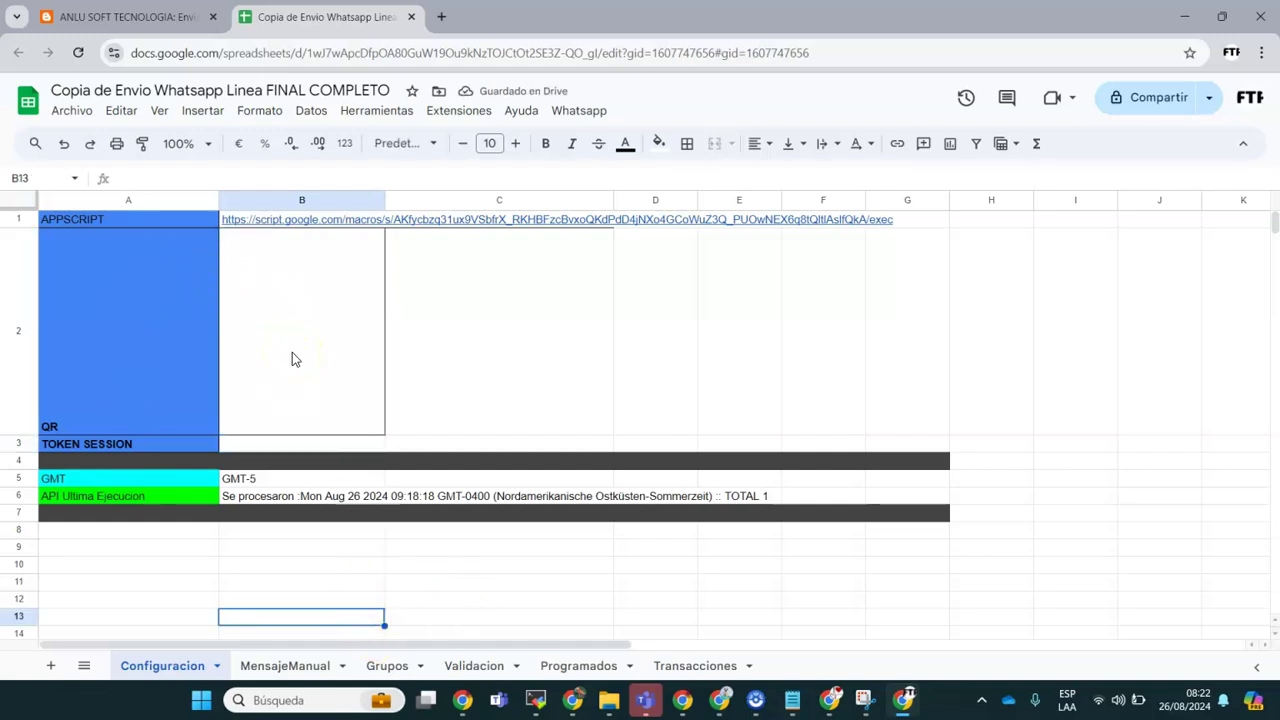
# Step: Run Whatsapp > Obtener TOKEN Session, confirm, and check B2 reads CONECTADO with a new B3 token
pyautogui.click(583, 115)
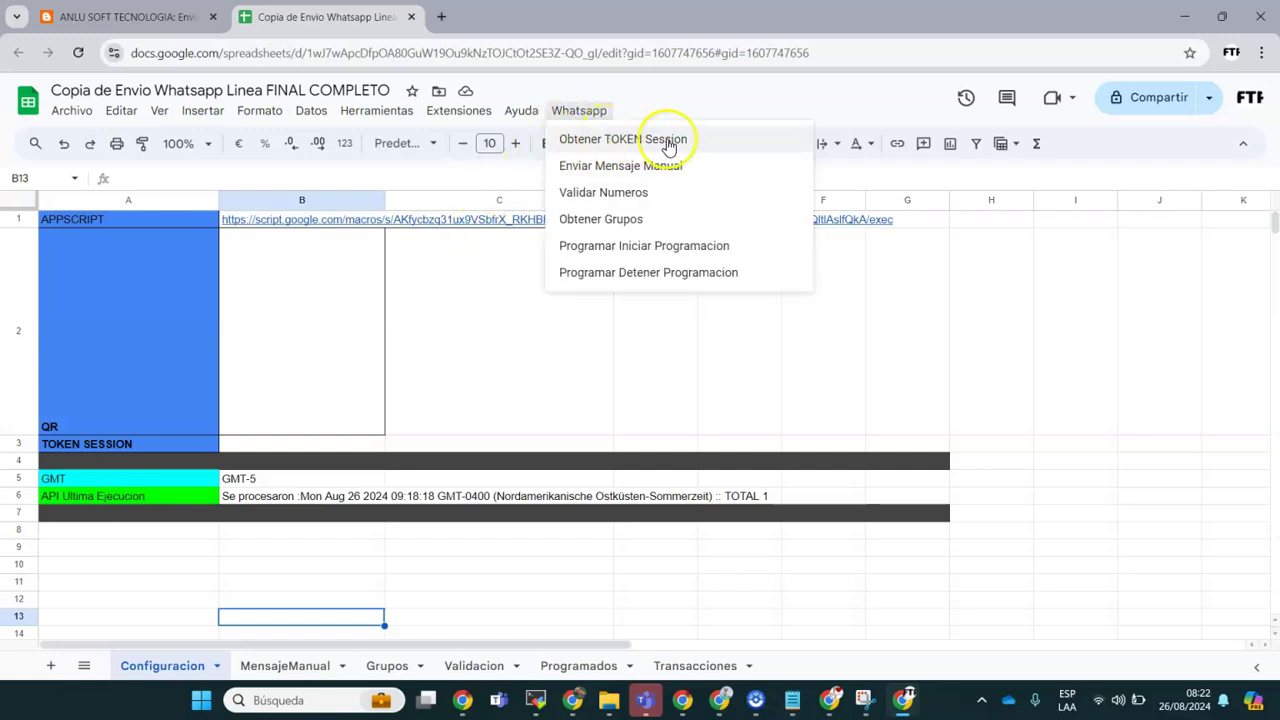
pyautogui.click(622, 141)
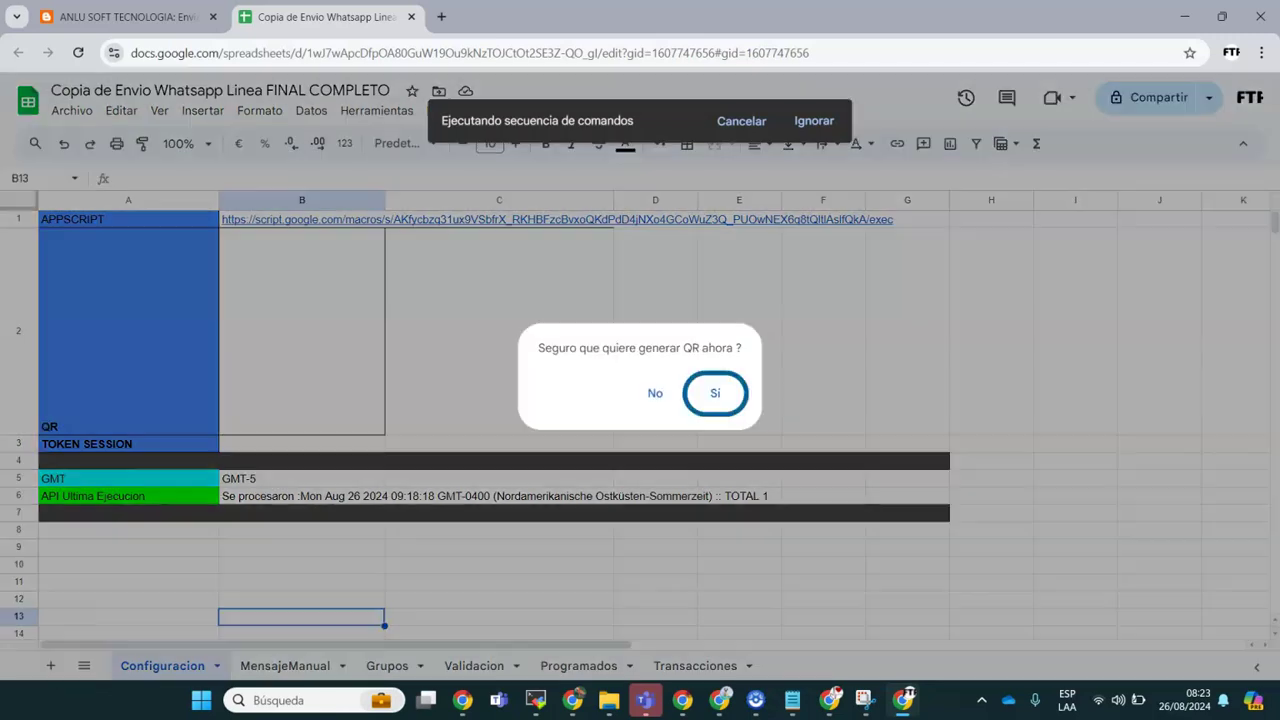
pyautogui.click(715, 397)
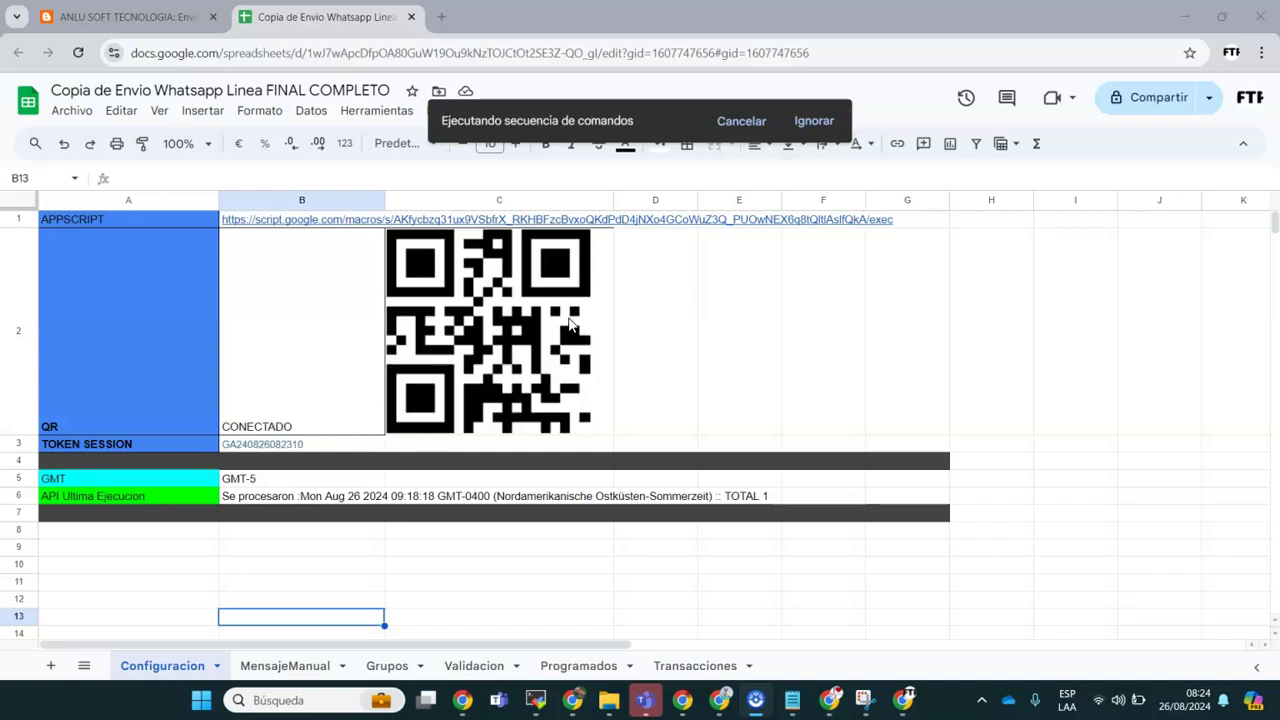
pyautogui.click(290, 388)
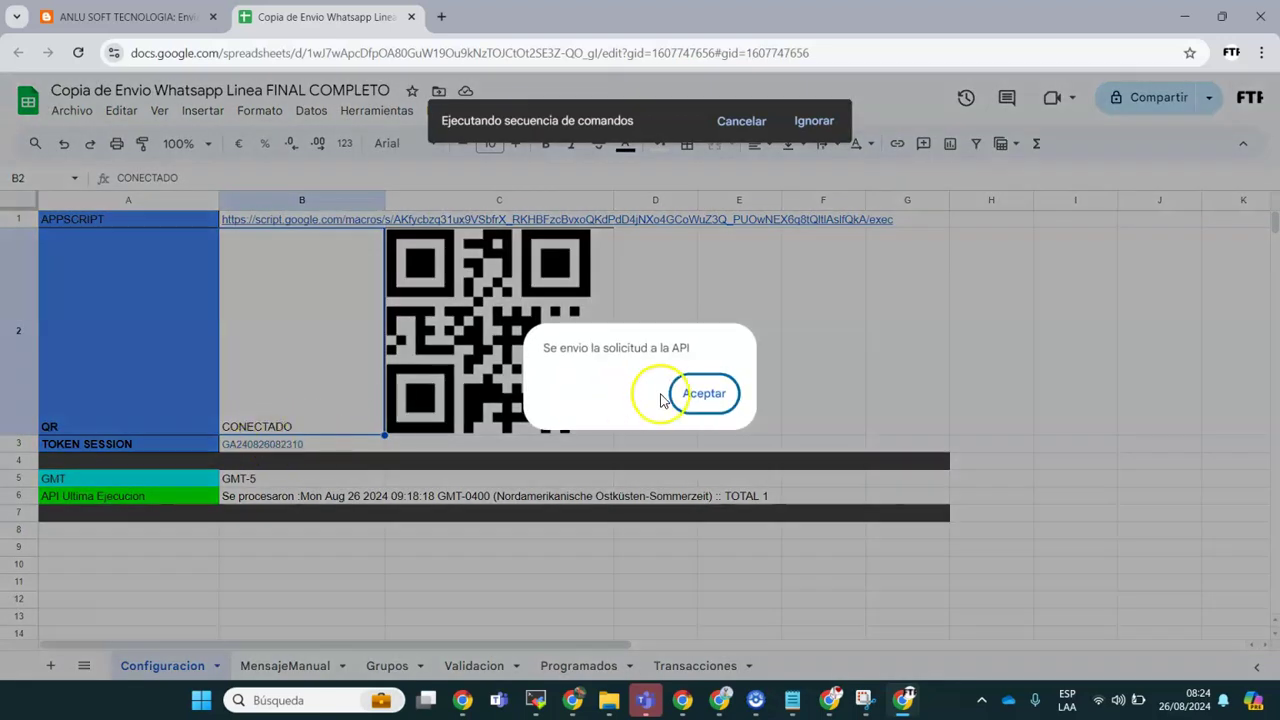
pyautogui.click(705, 394)
pyautogui.click(315, 445)
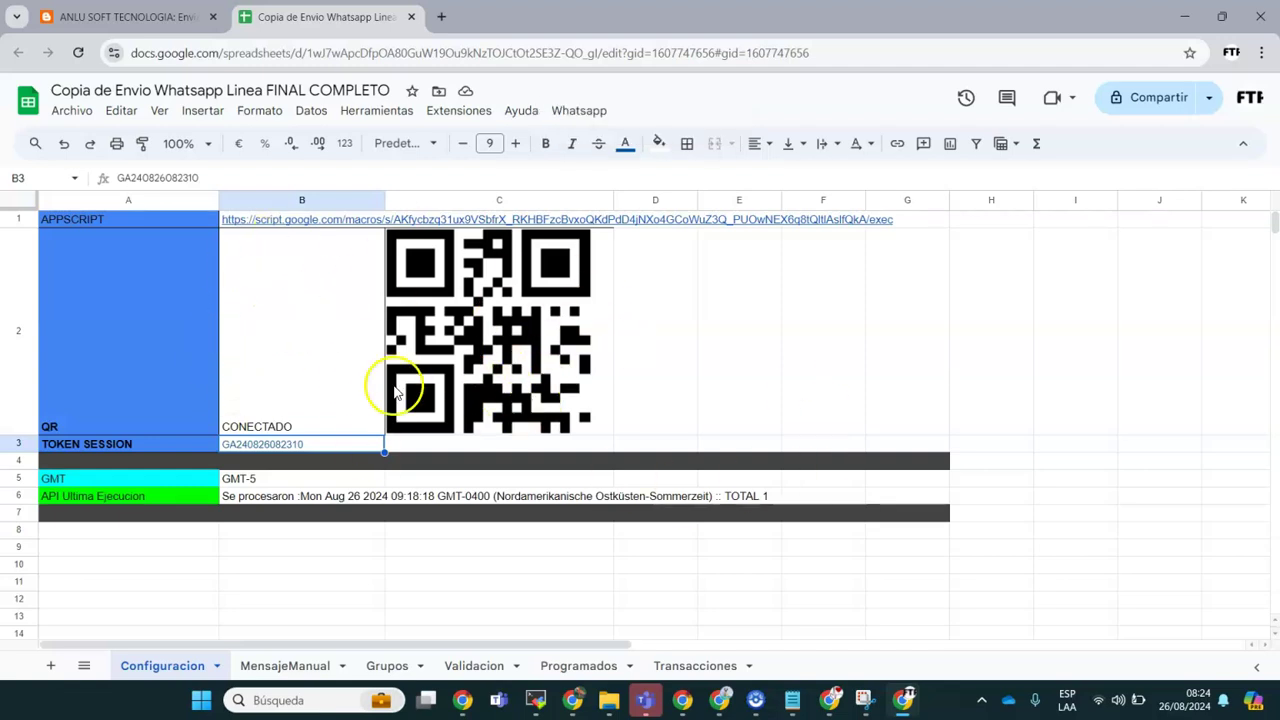
# Step: On the MensajeManual sheet, clear the old Resultado values in D2:D6
pyautogui.click(278, 667)
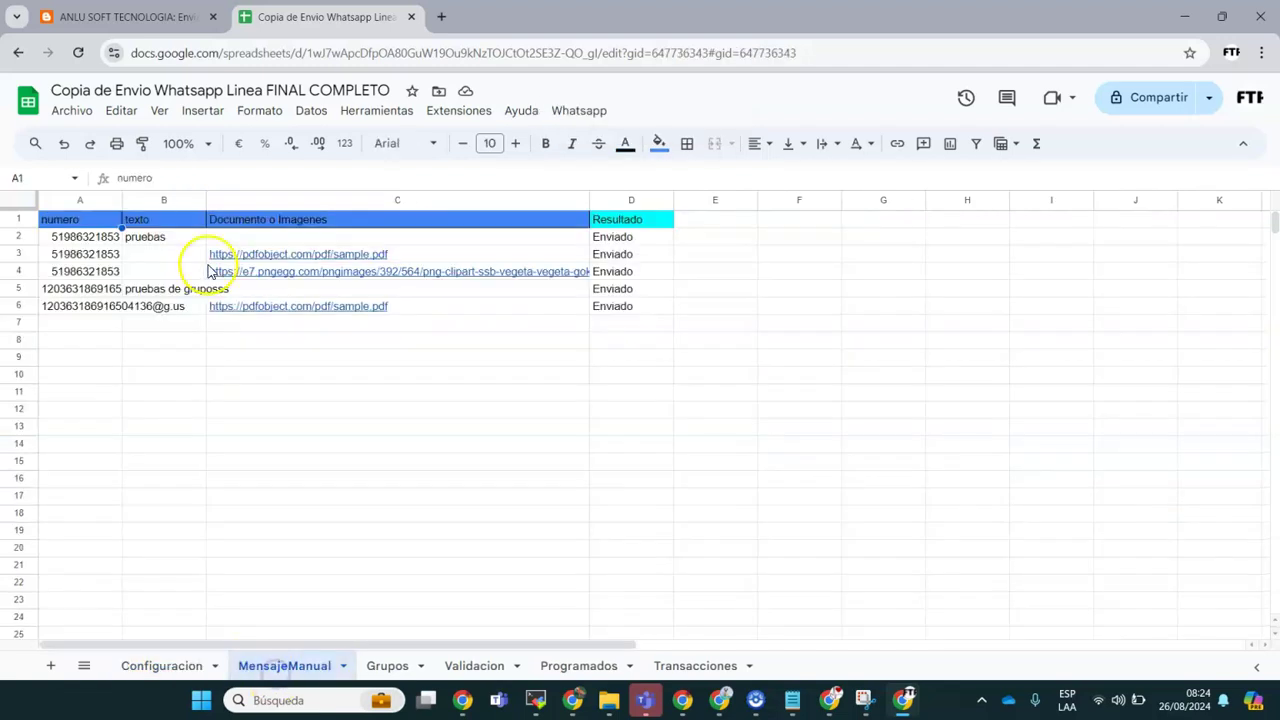
pyautogui.moveTo(626, 240); pyautogui.dragTo(626, 310)
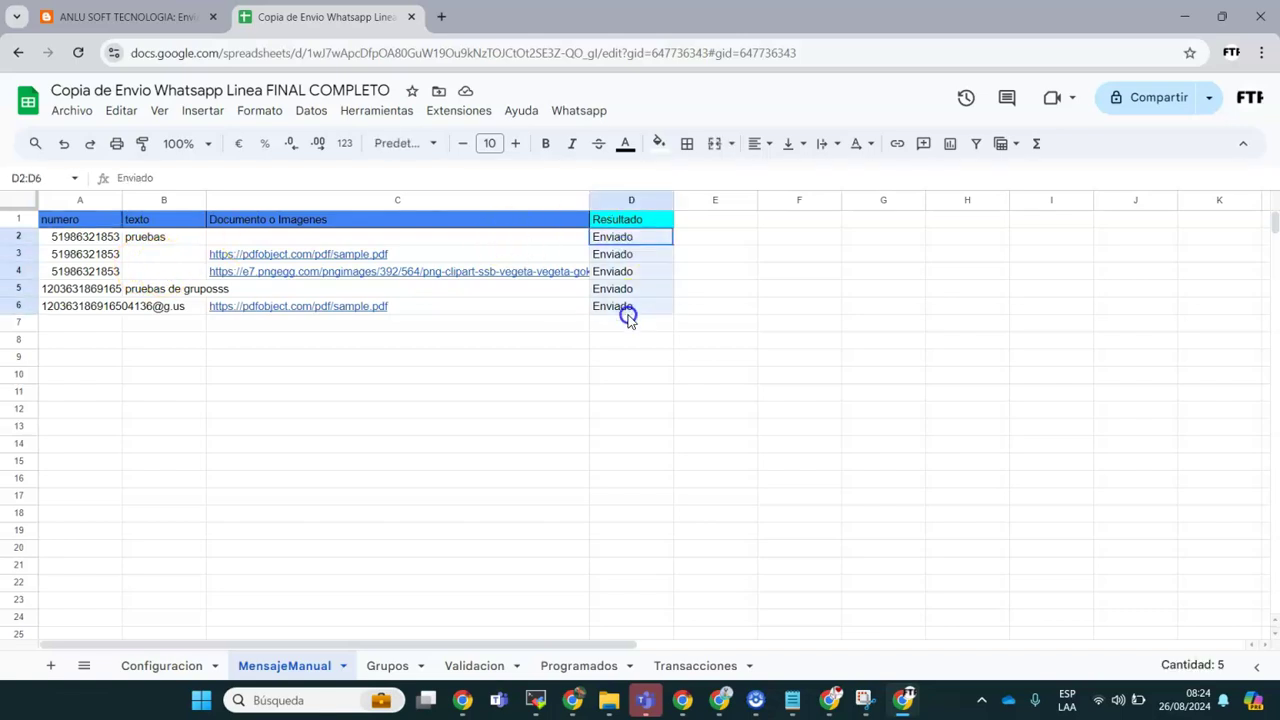
pyautogui.press('Delete')
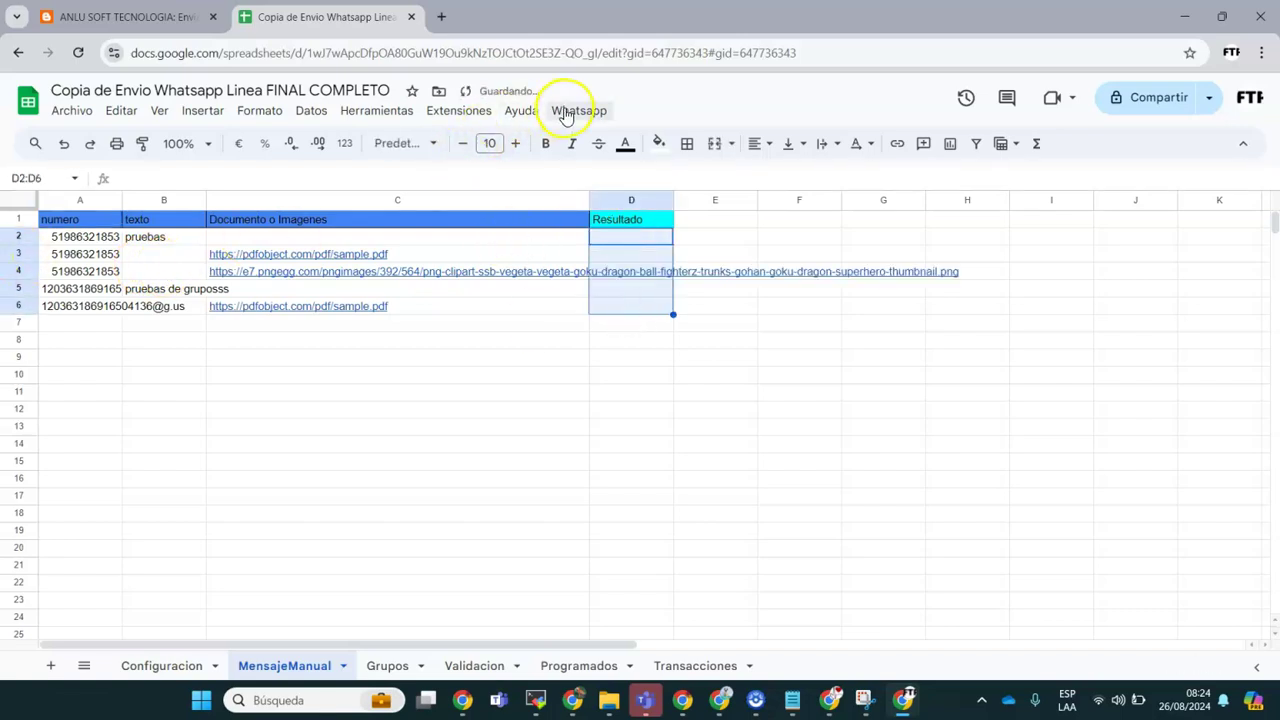
# Step: Run Whatsapp > Enviar Mensaje Manual and confirm the send prompt
pyautogui.click(577, 110)
pyautogui.click(645, 168)
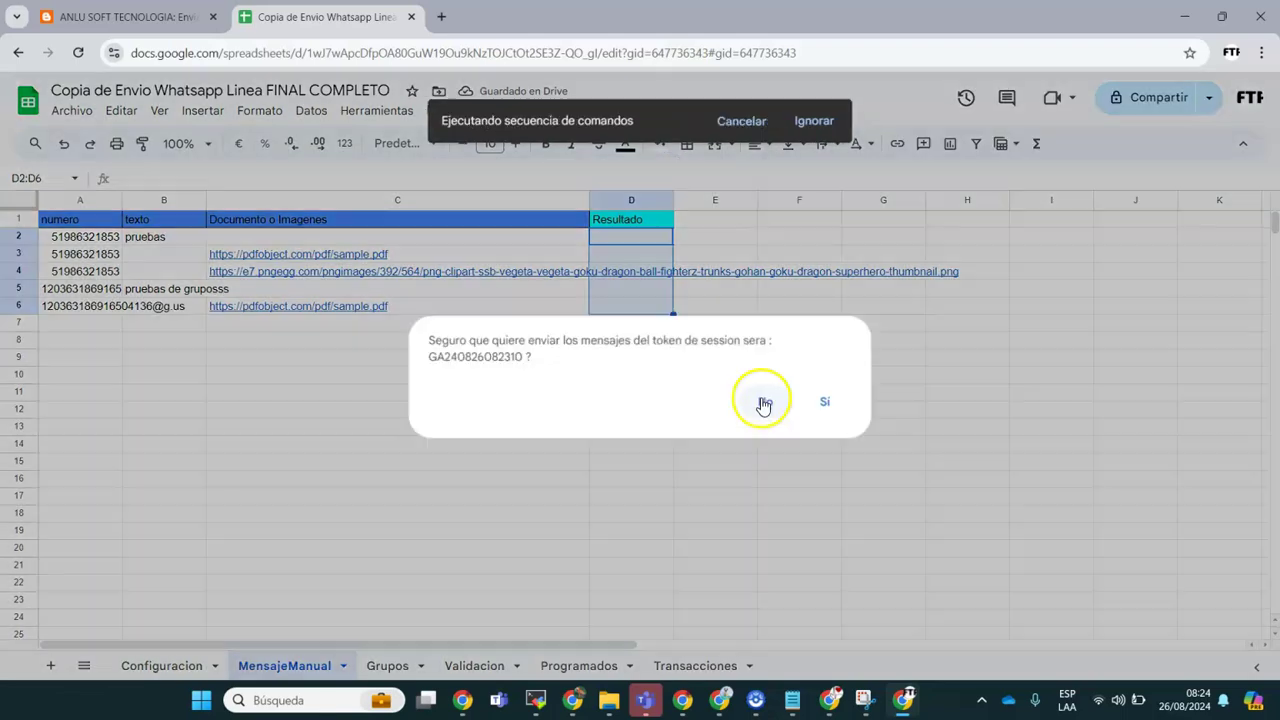
pyautogui.click(829, 402)
pyautogui.click(318, 482)
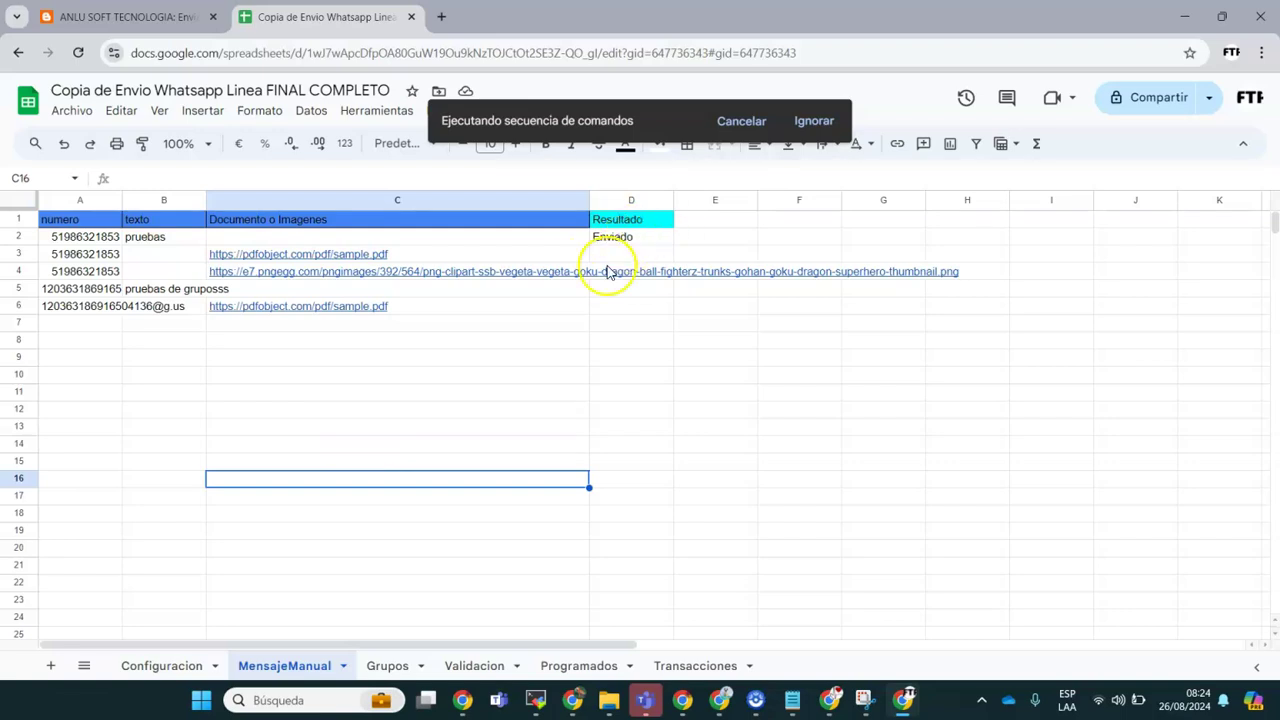
pyautogui.click(576, 710)
pyautogui.click(463, 703)
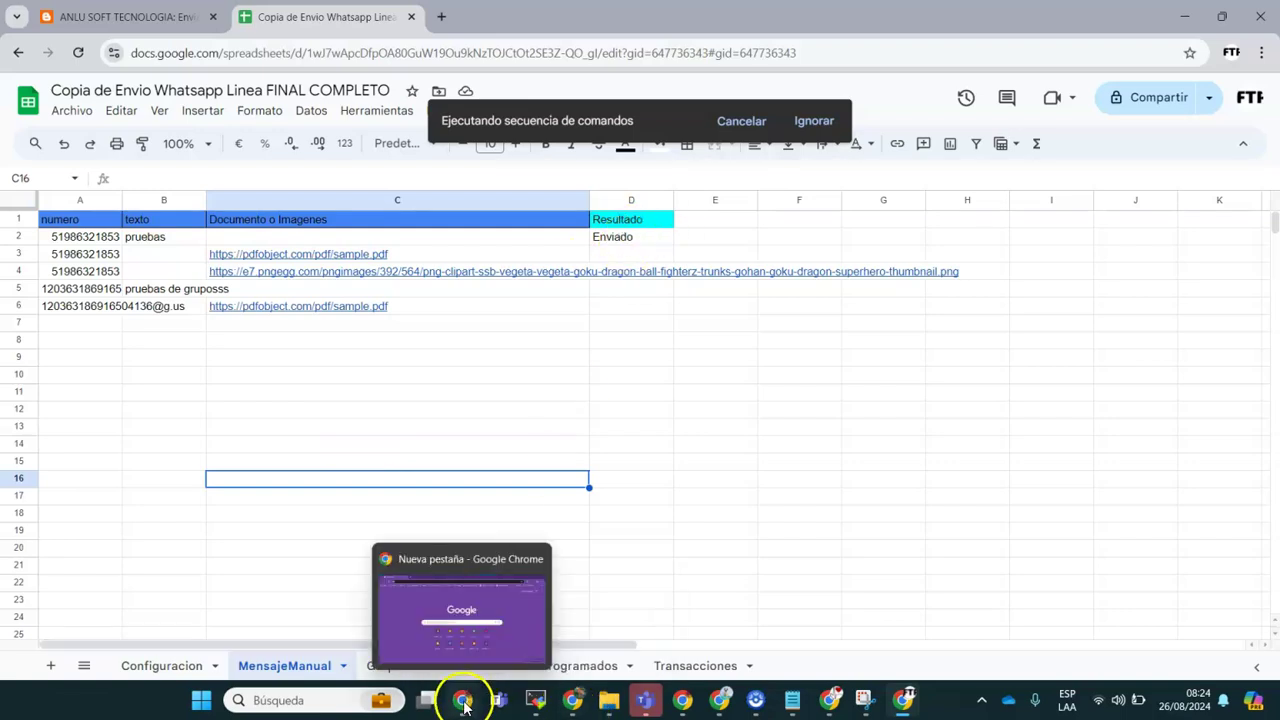
# Step: In WhatsApp Web, verify the new messages in the Anlusoft chat and the Pryebas taxi group
pyautogui.moveTo(576, 705)
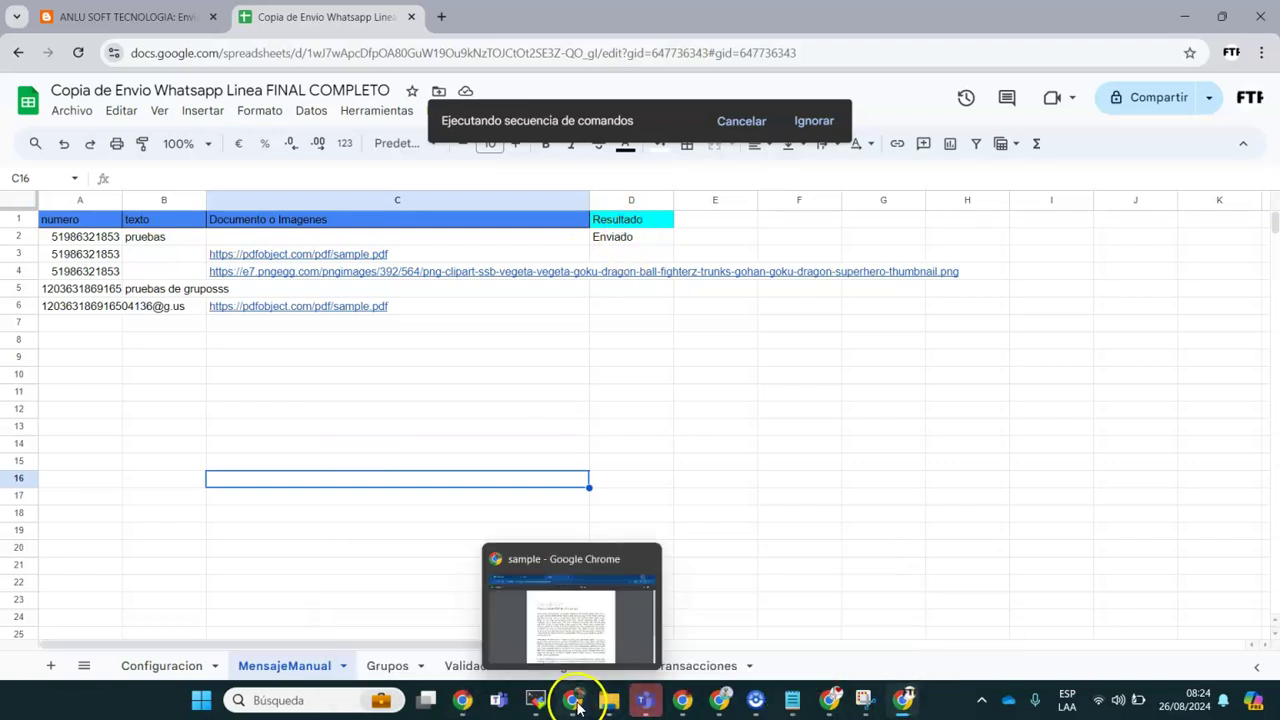
pyautogui.click(571, 622)
pyautogui.click(160, 20)
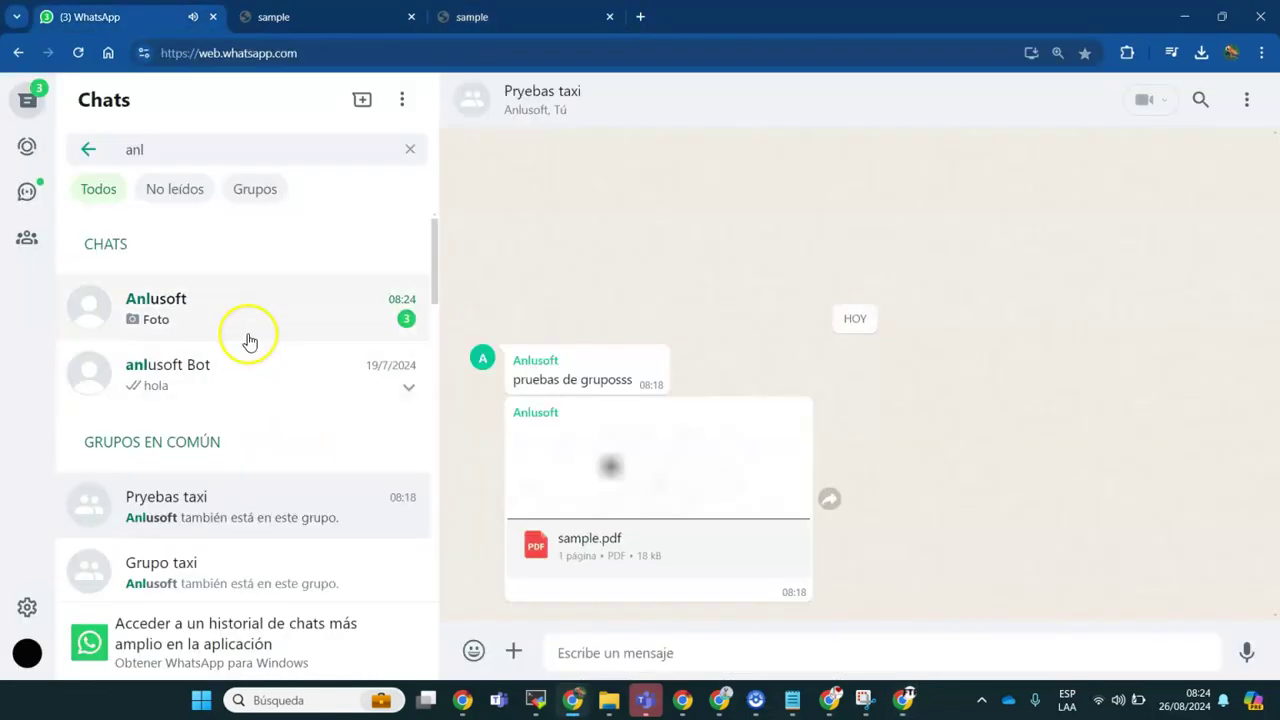
pyautogui.click(269, 317)
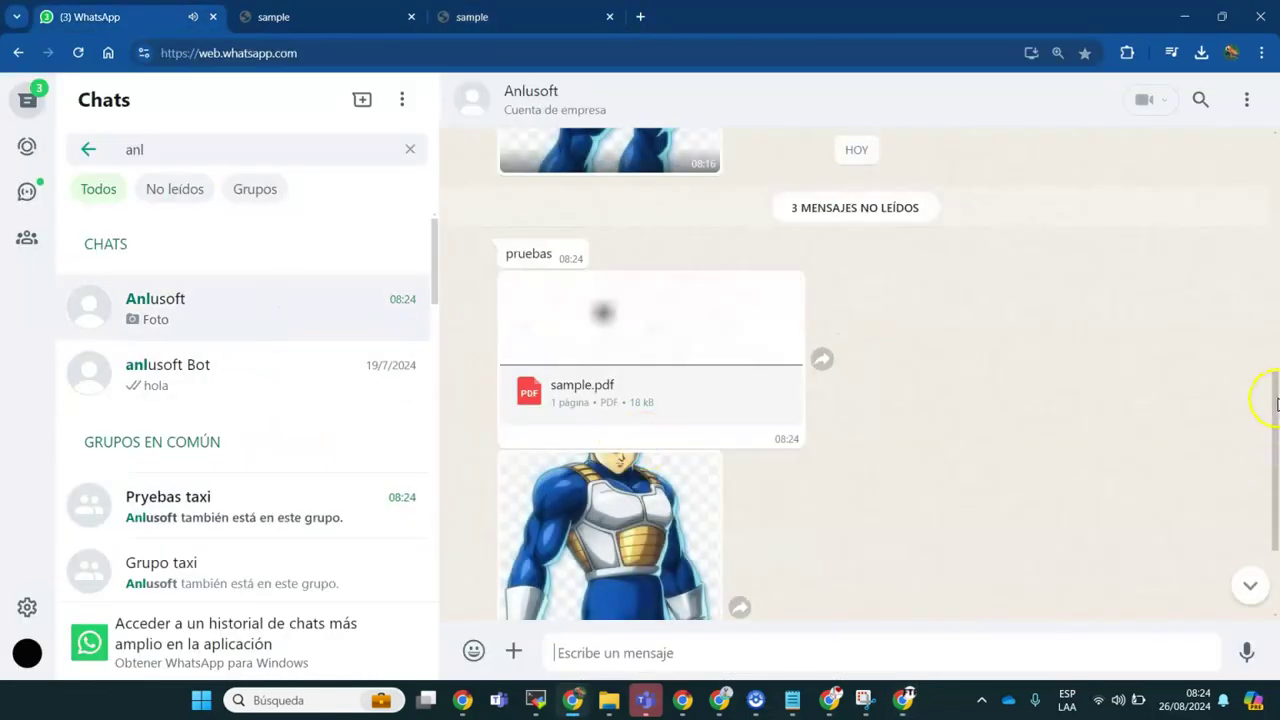
pyautogui.scroll(-2, 1272, 380)
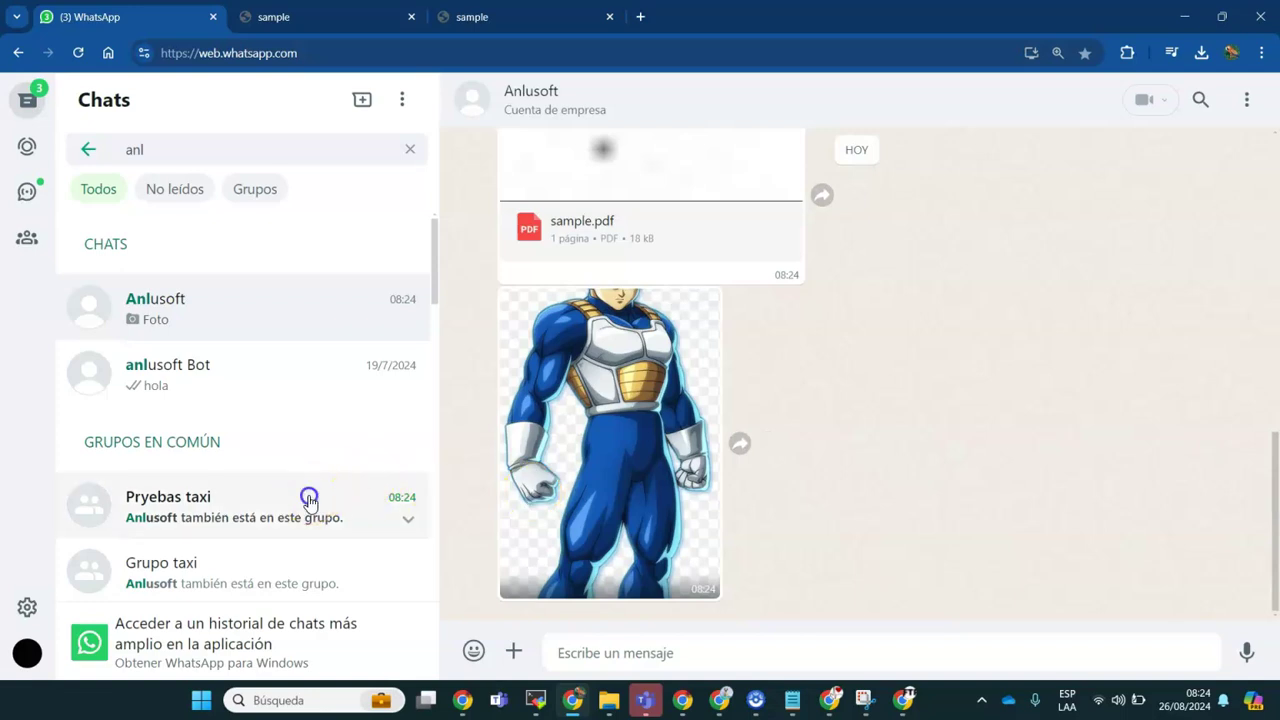
pyautogui.click(309, 500)
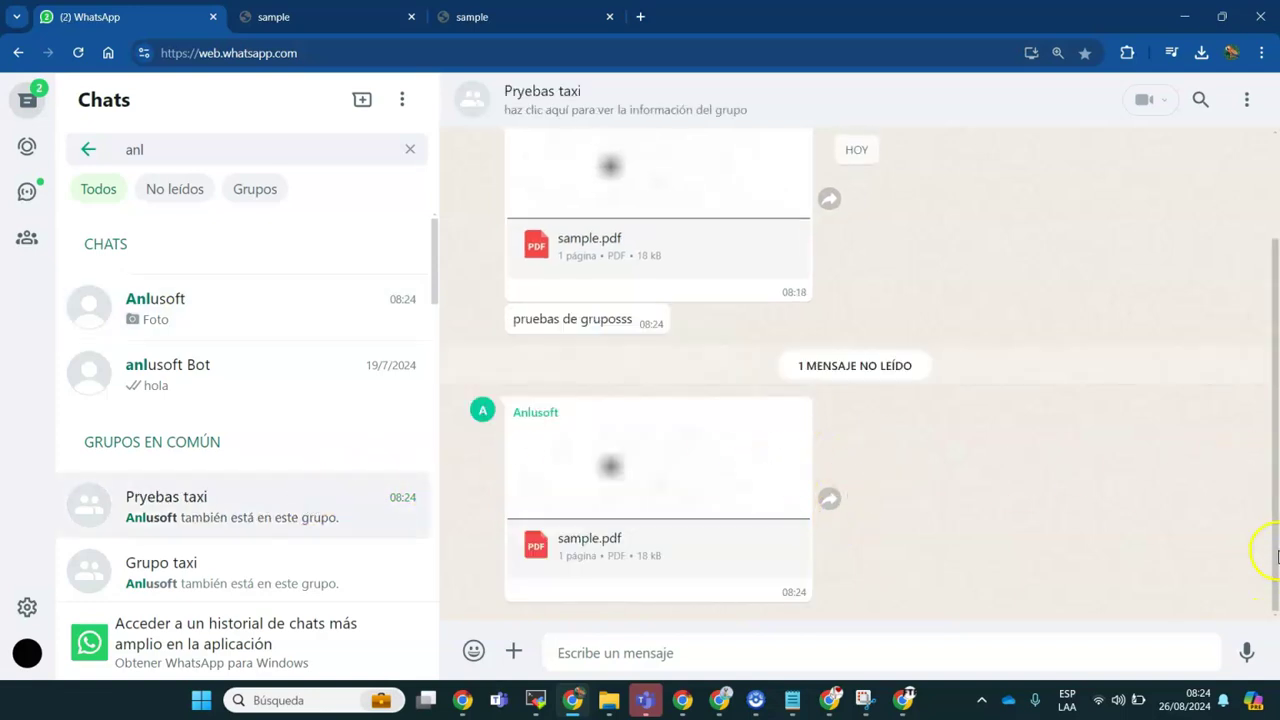
# Step: Accept the API message with all five rows Enviado, then view the Grupos, Validacion and Programados sheets
pyautogui.click(1184, 17)
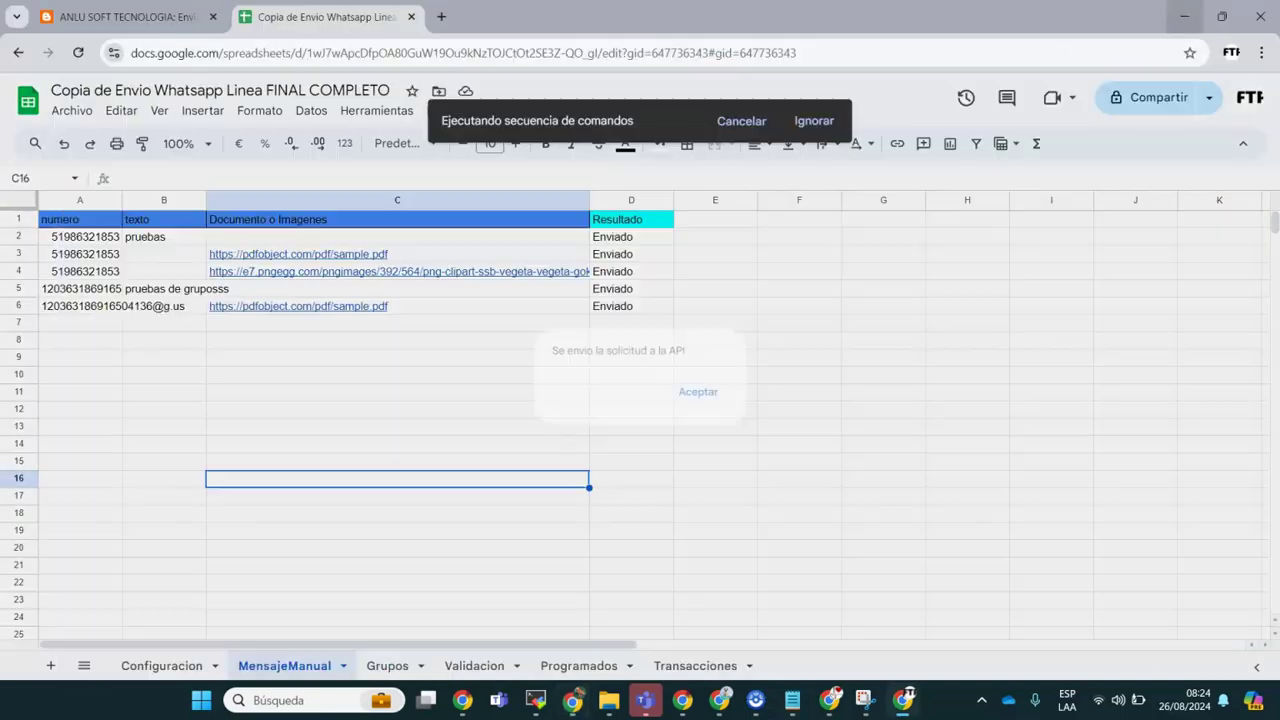
pyautogui.click(698, 391)
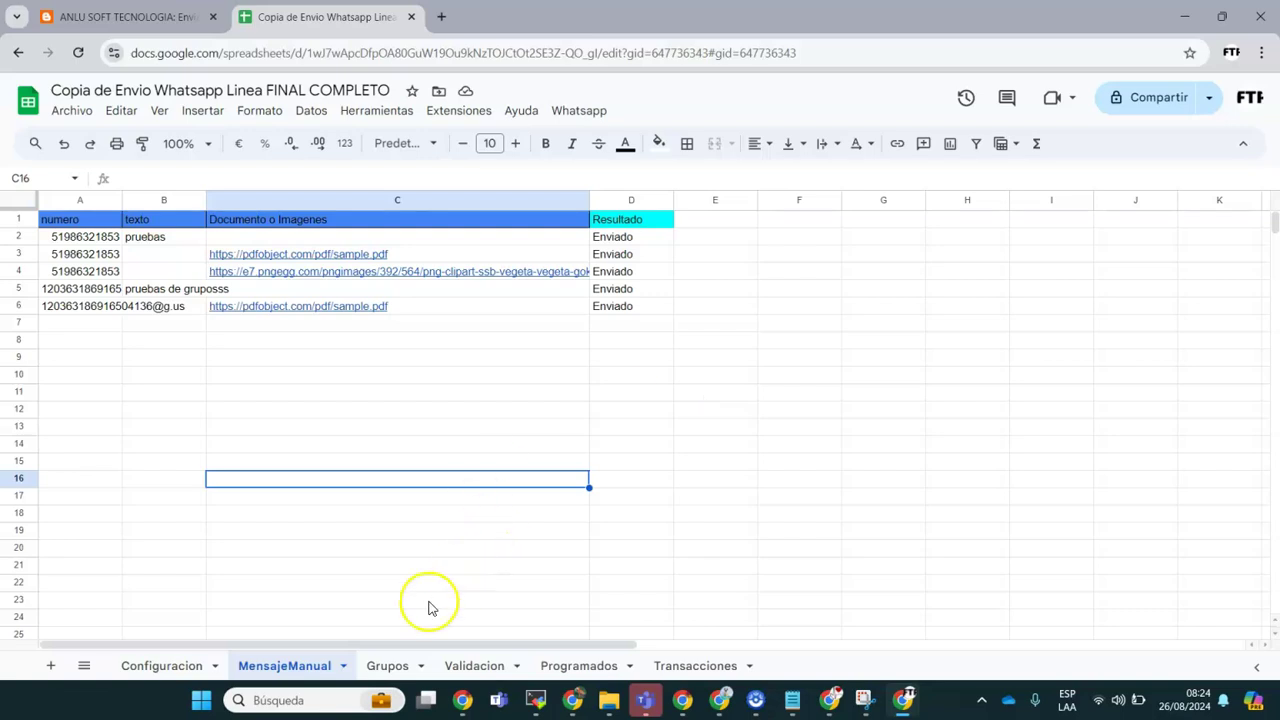
pyautogui.click(389, 666)
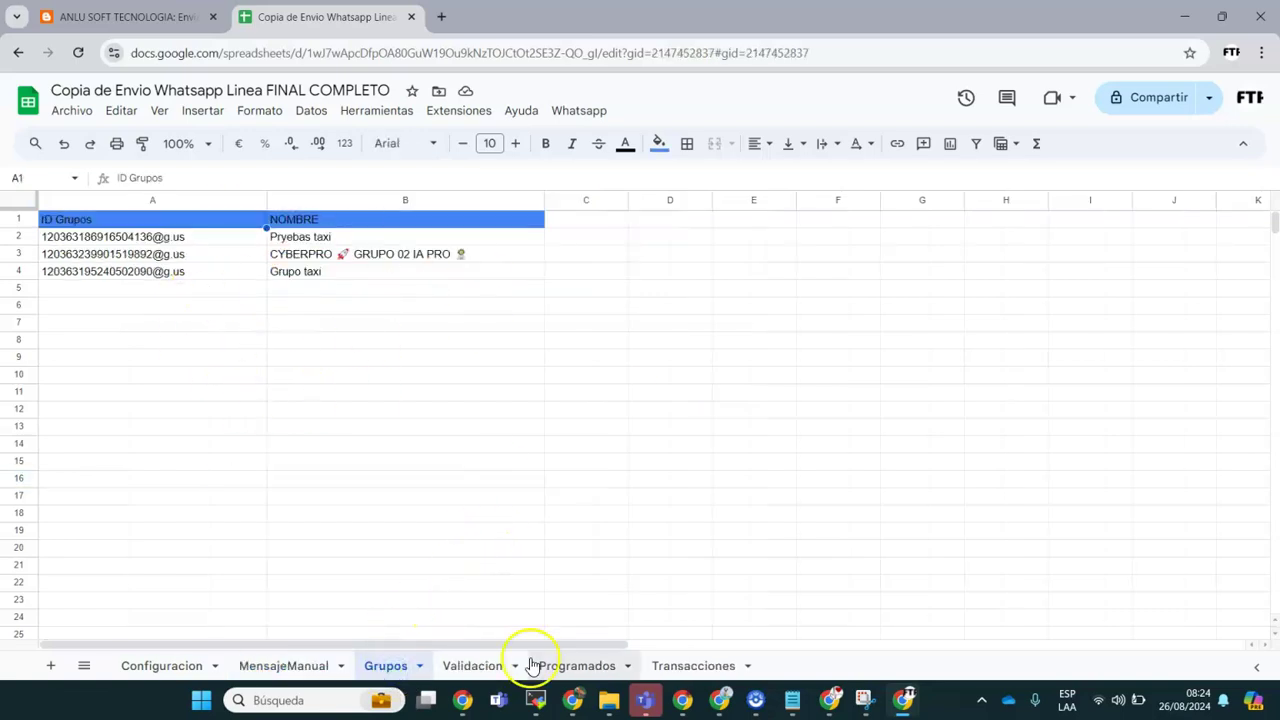
pyautogui.click(472, 666)
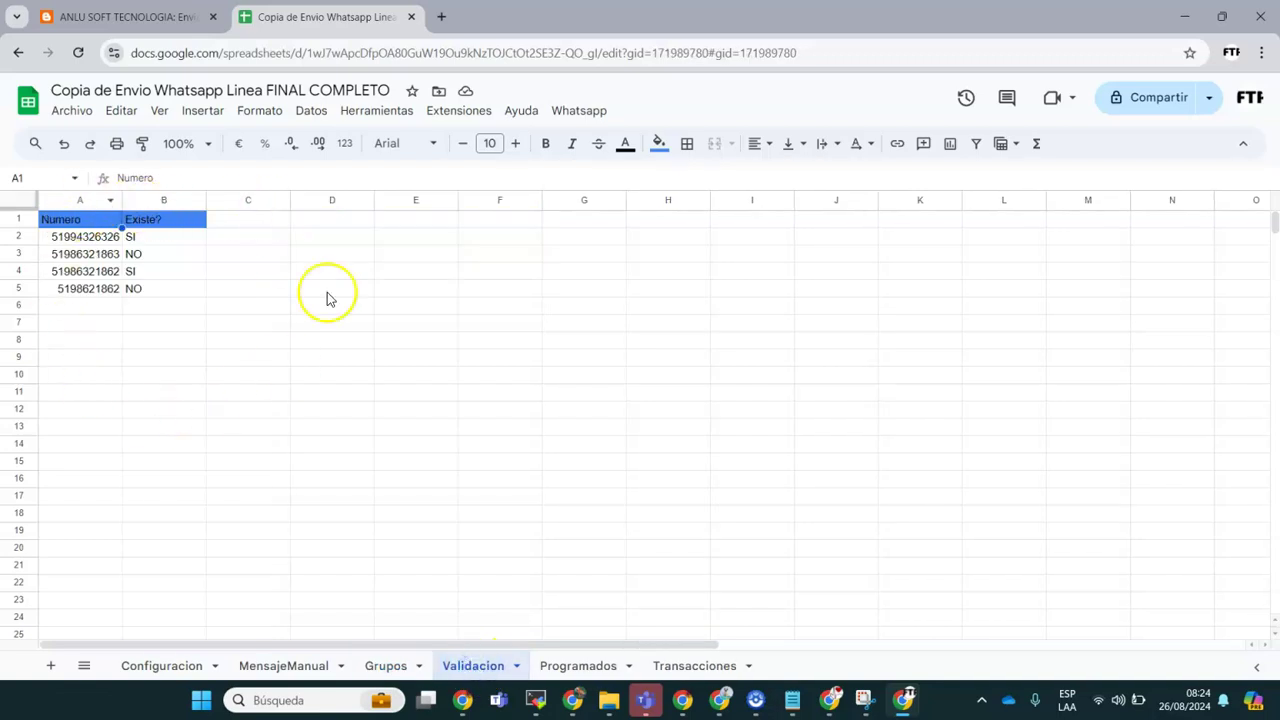
pyautogui.click(578, 666)
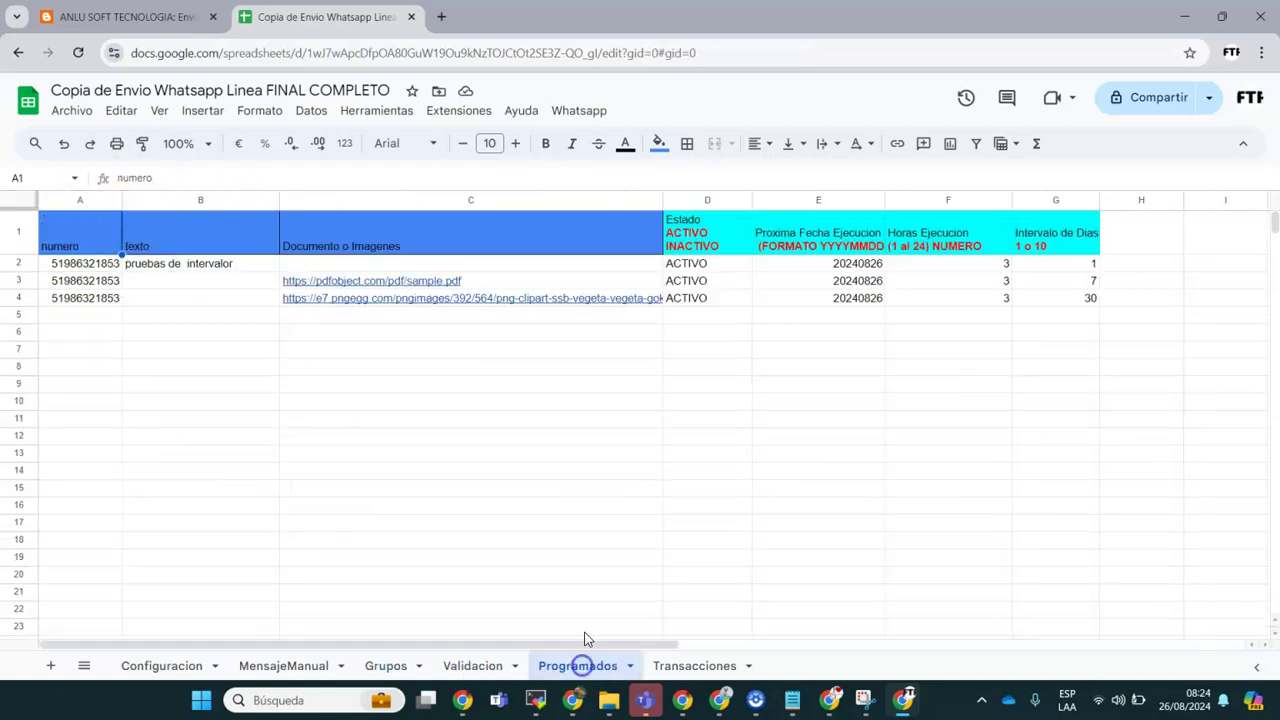